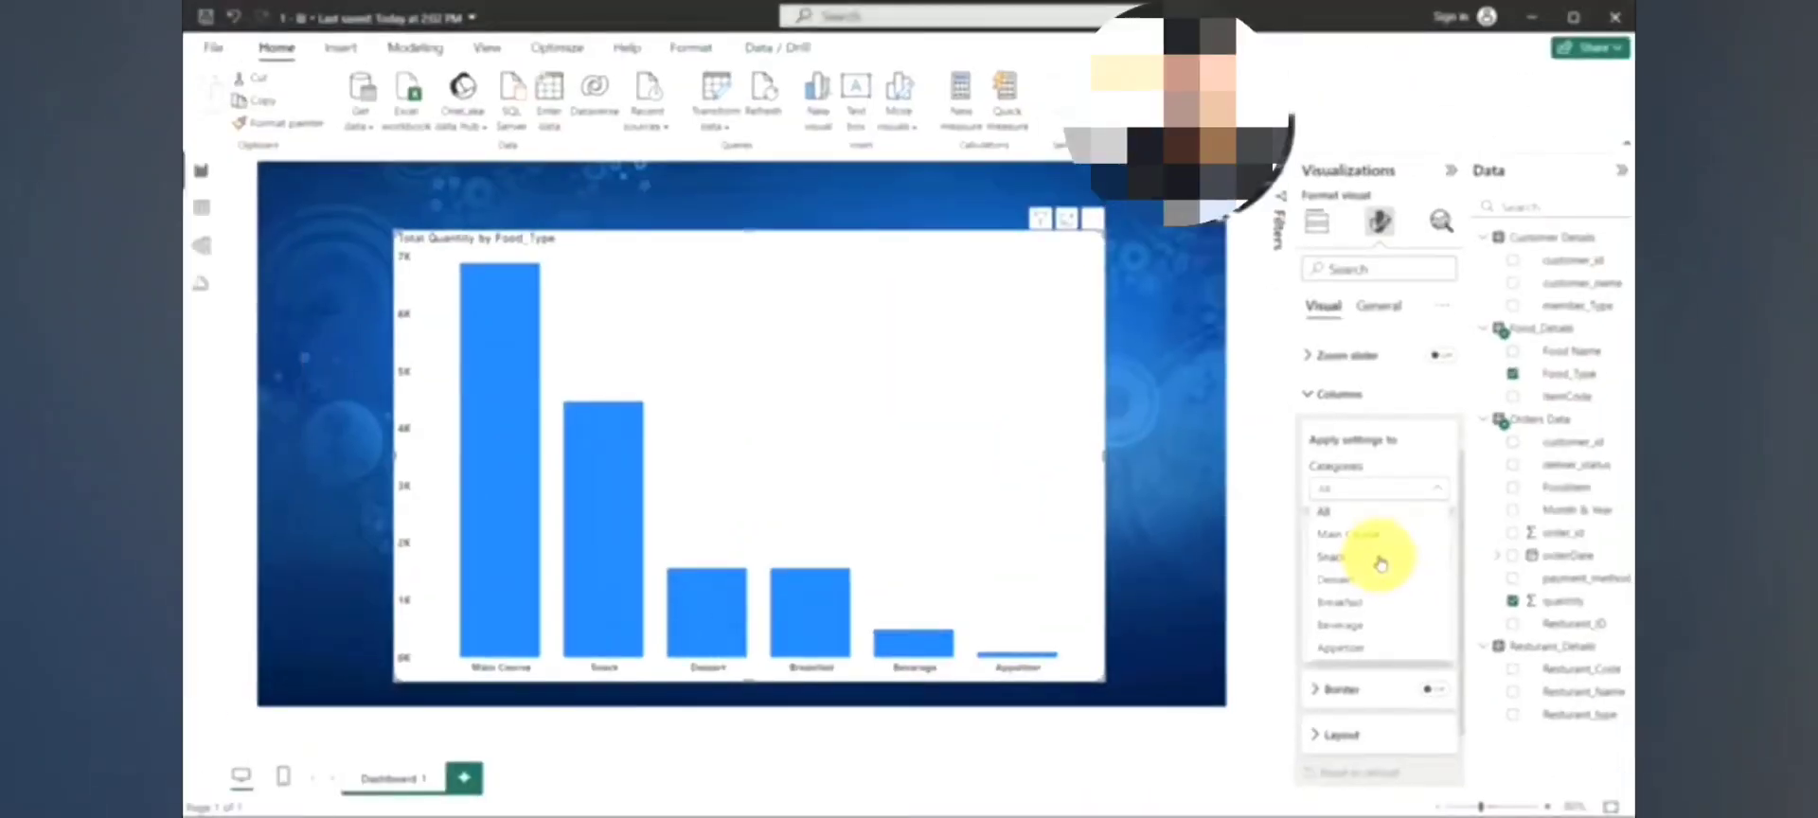
# Set the fill color of all columns in the Total Quantity by Food_Type chart to light orange.
pyautogui.press('Escape')
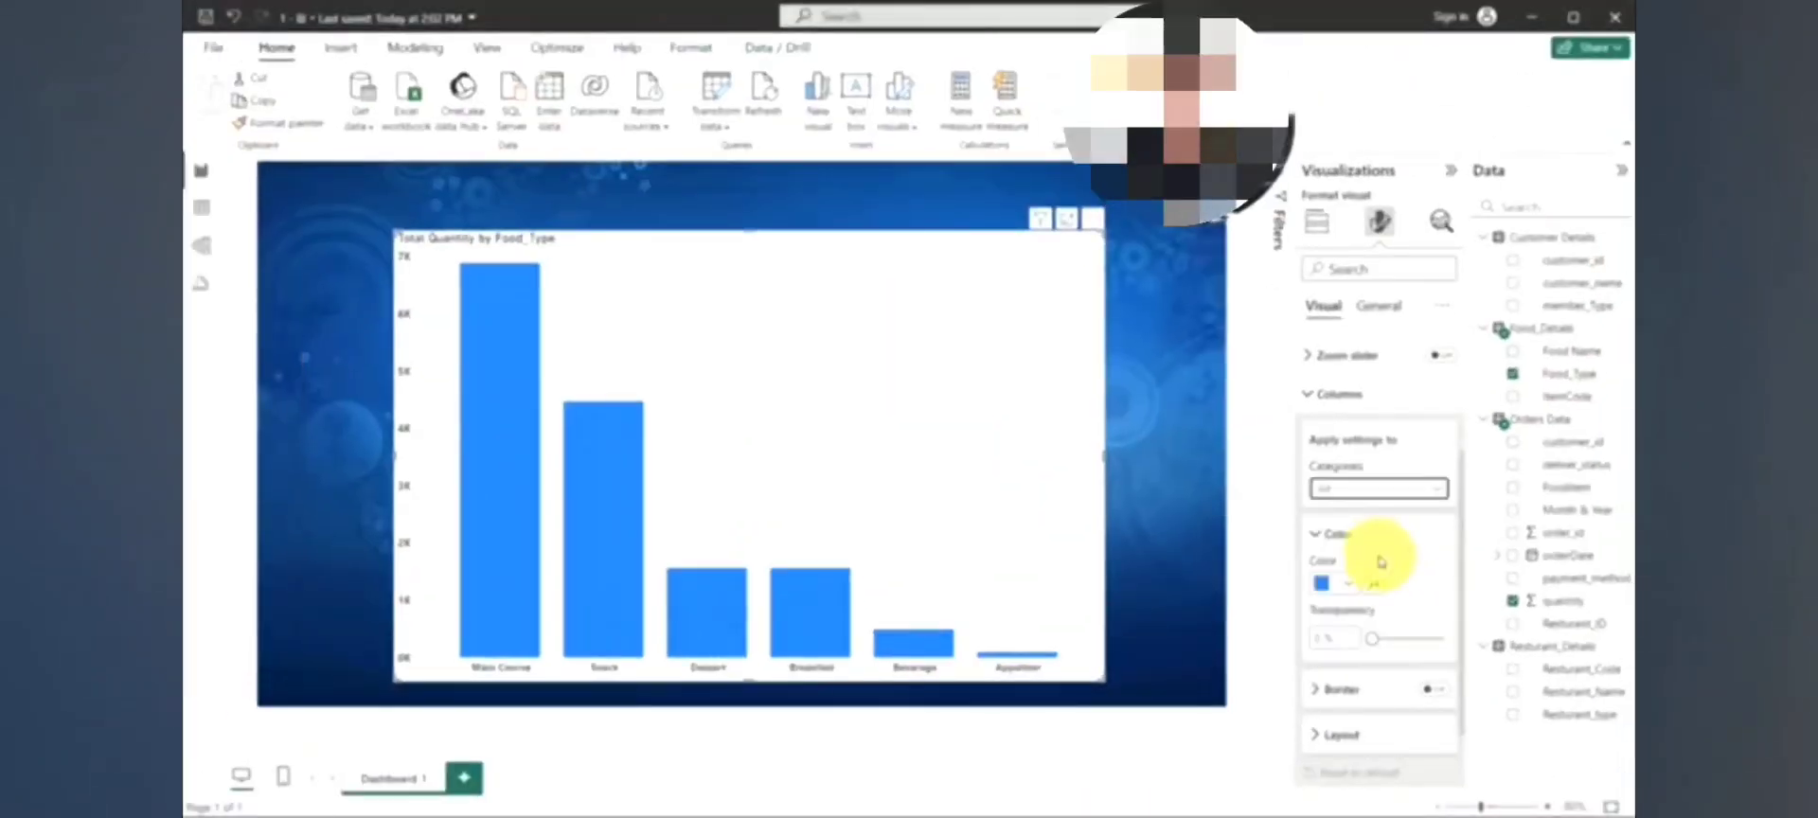
pyautogui.click(1348, 583)
pyautogui.click(1466, 509)
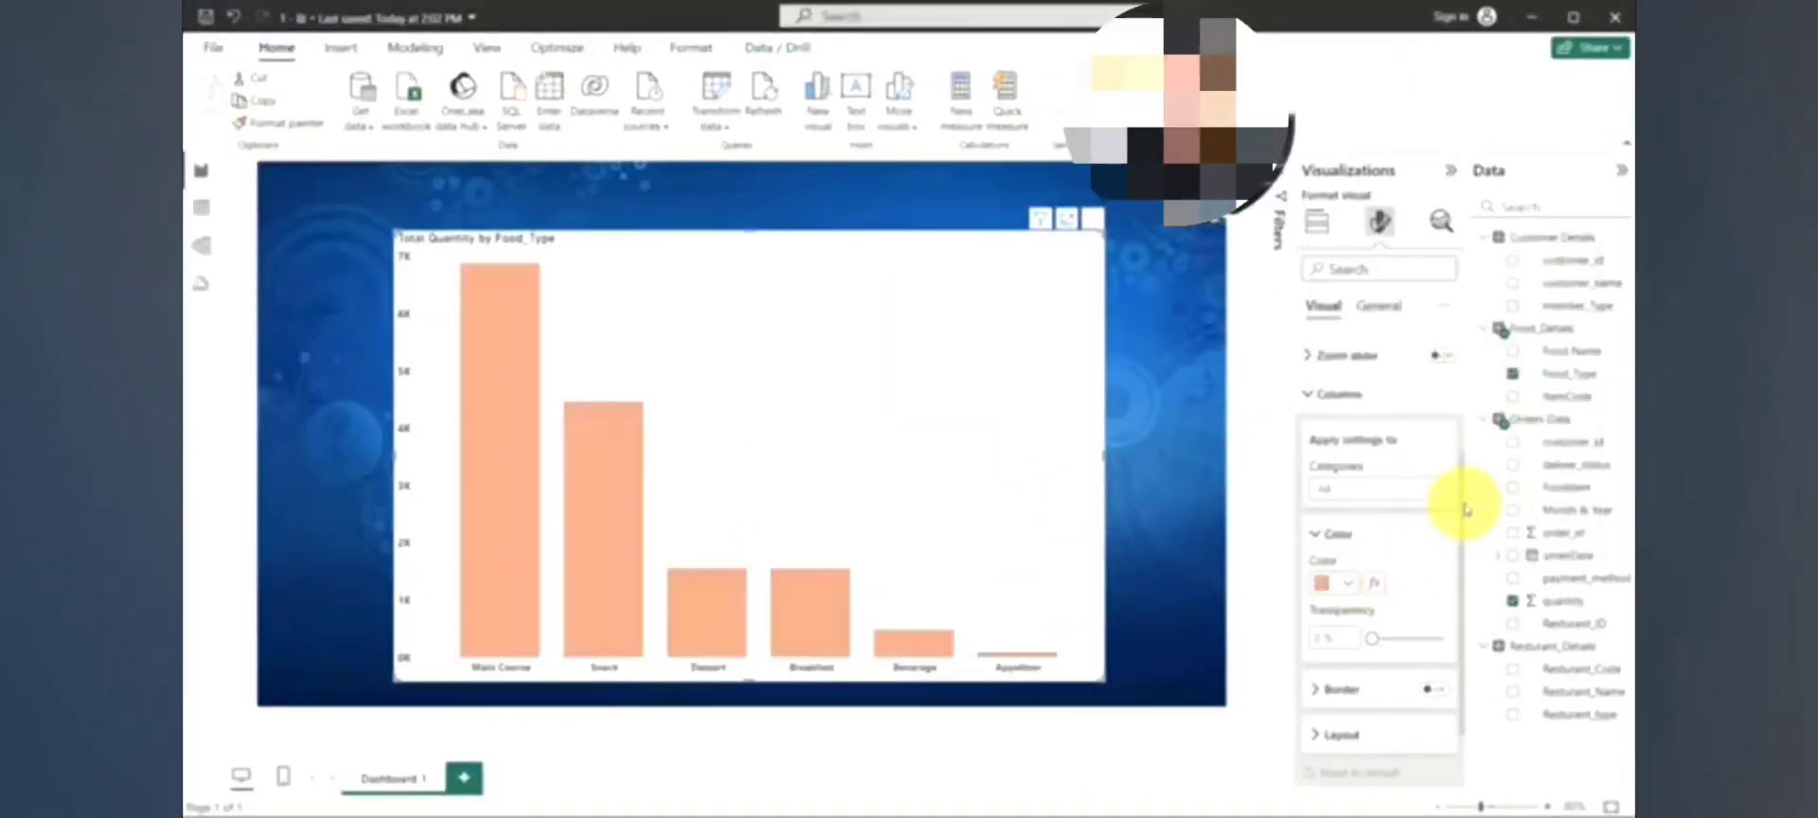
# Apply a light yellow fill to the Main Course column only.
pyautogui.click(1423, 493)
pyautogui.click(1380, 537)
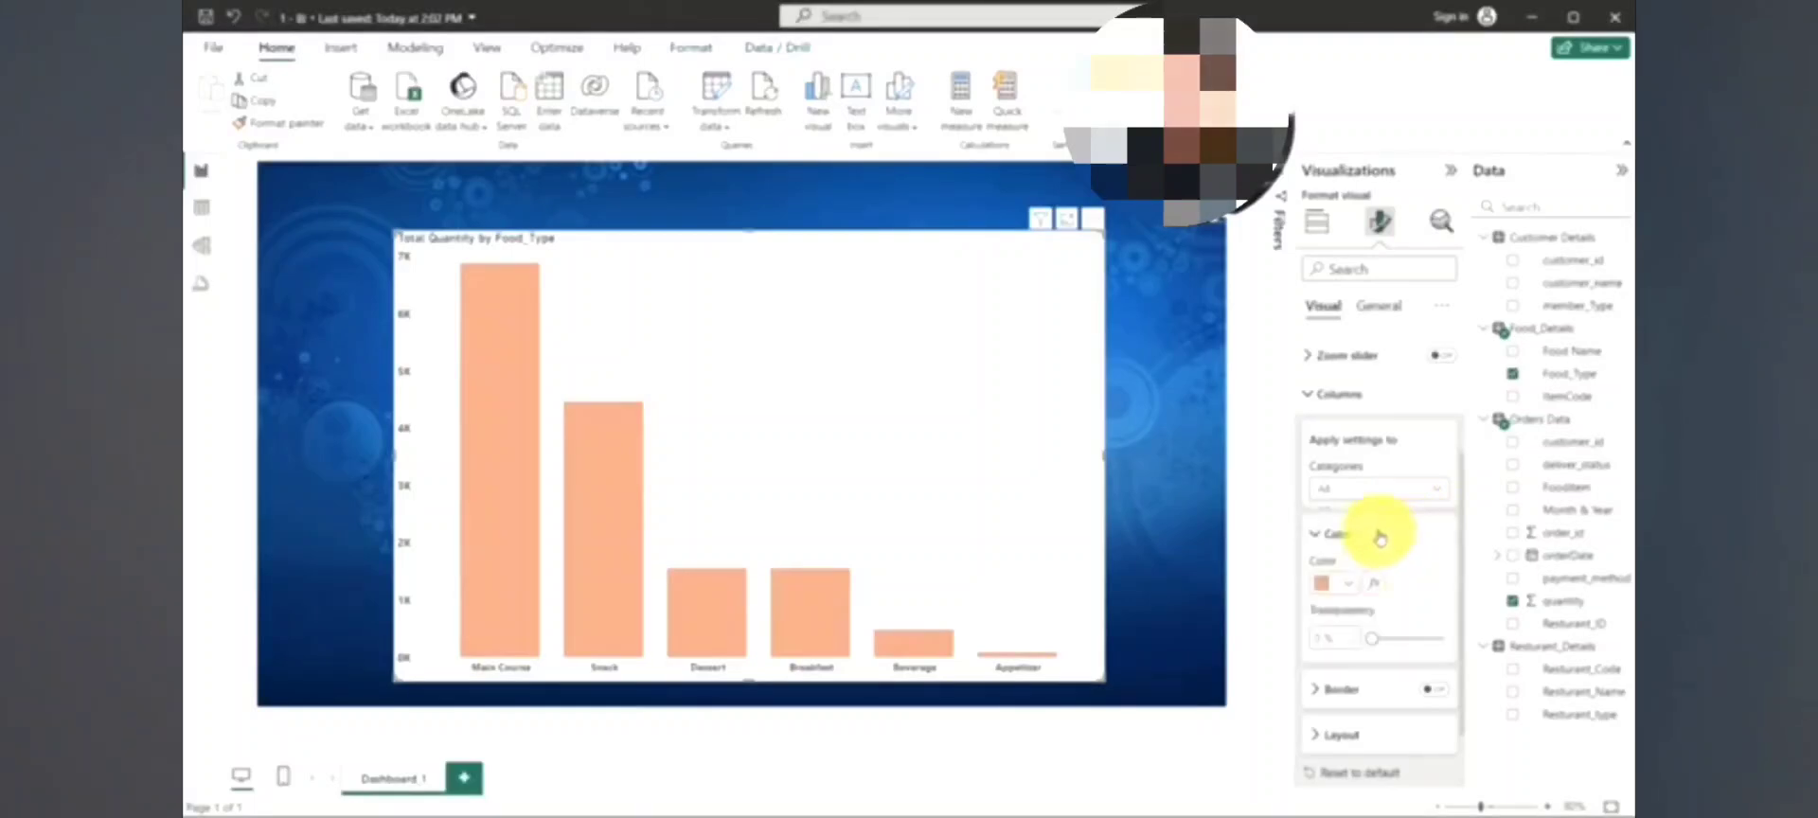
pyautogui.click(1360, 587)
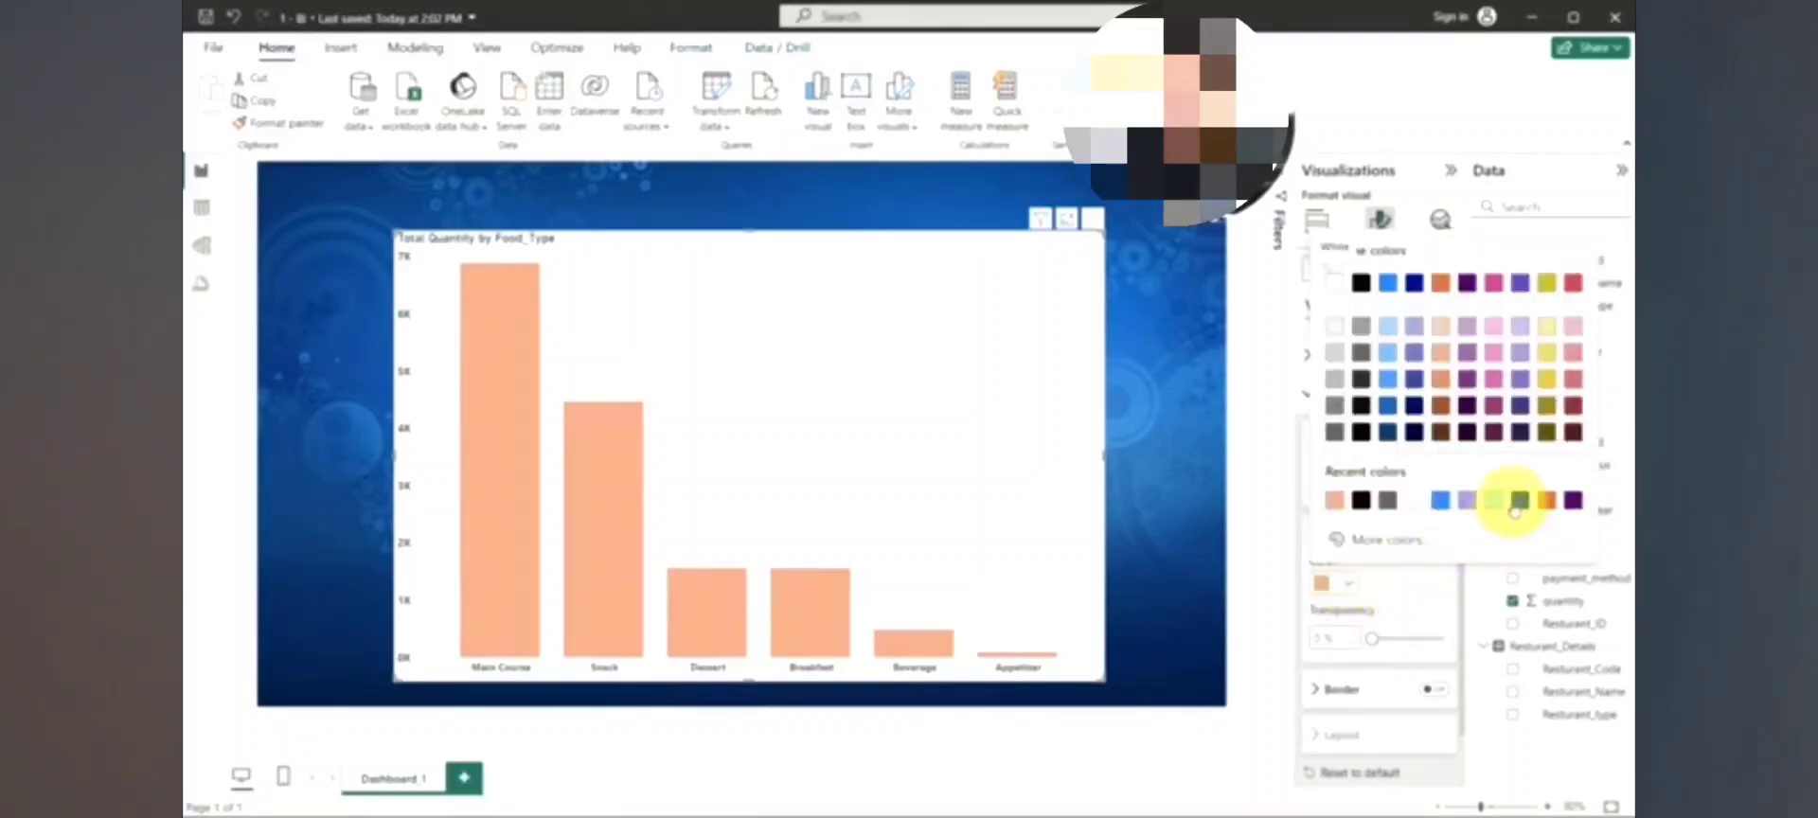
pyautogui.click(1546, 365)
# Apply a dark yellow fill to the Snack column only.
pyautogui.click(1378, 488)
pyautogui.click(1359, 573)
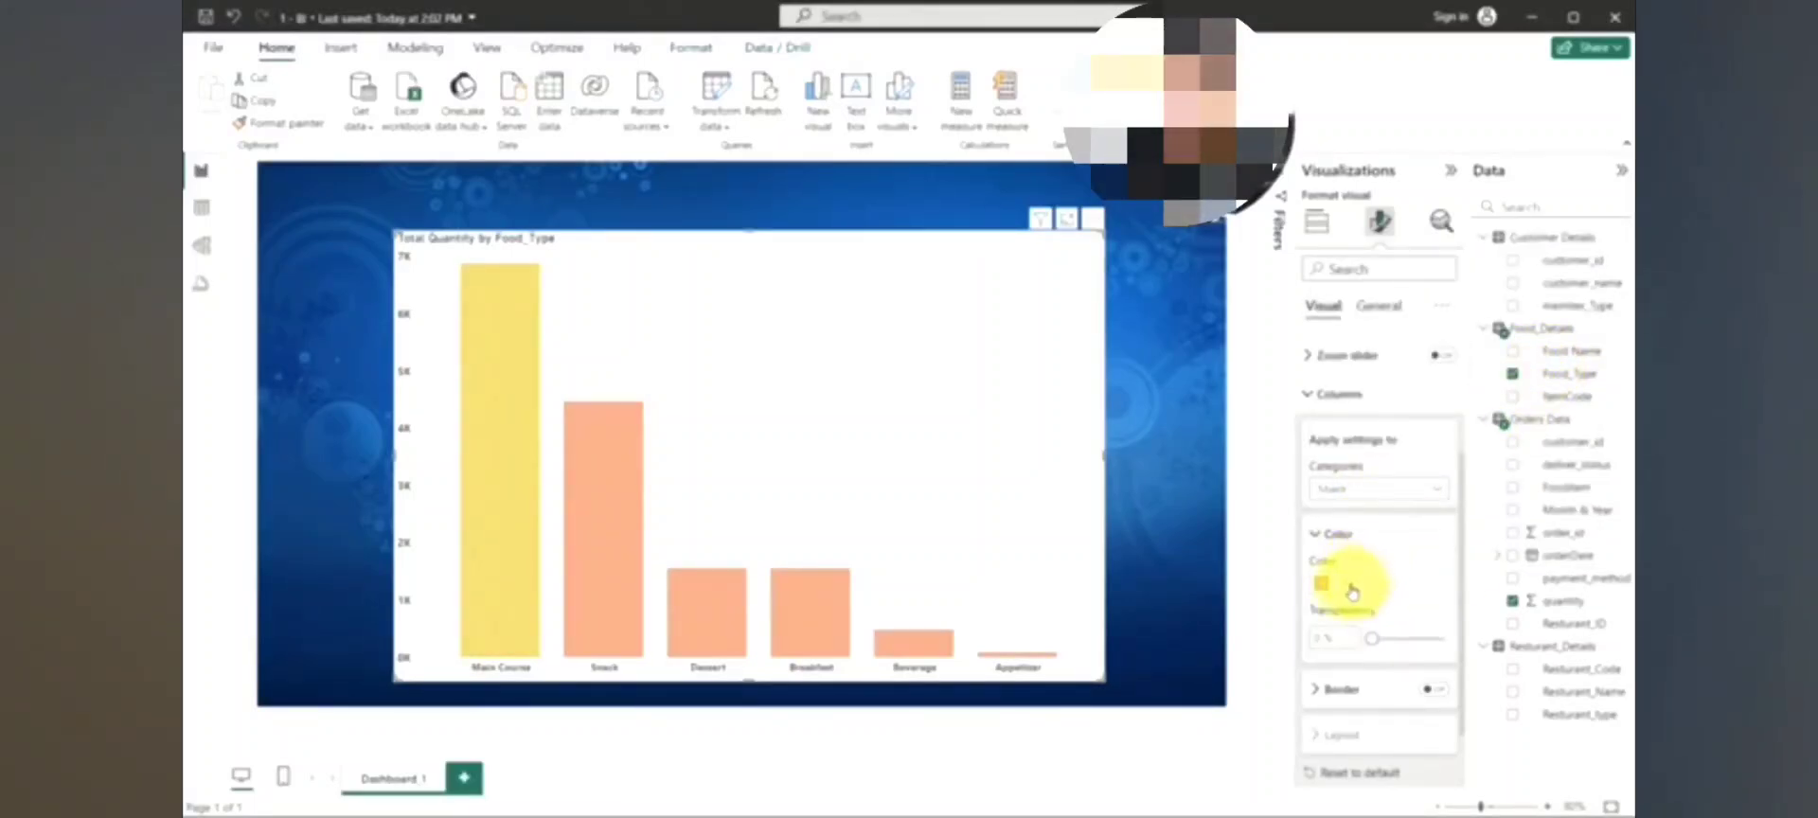
pyautogui.click(1352, 587)
pyautogui.click(1549, 423)
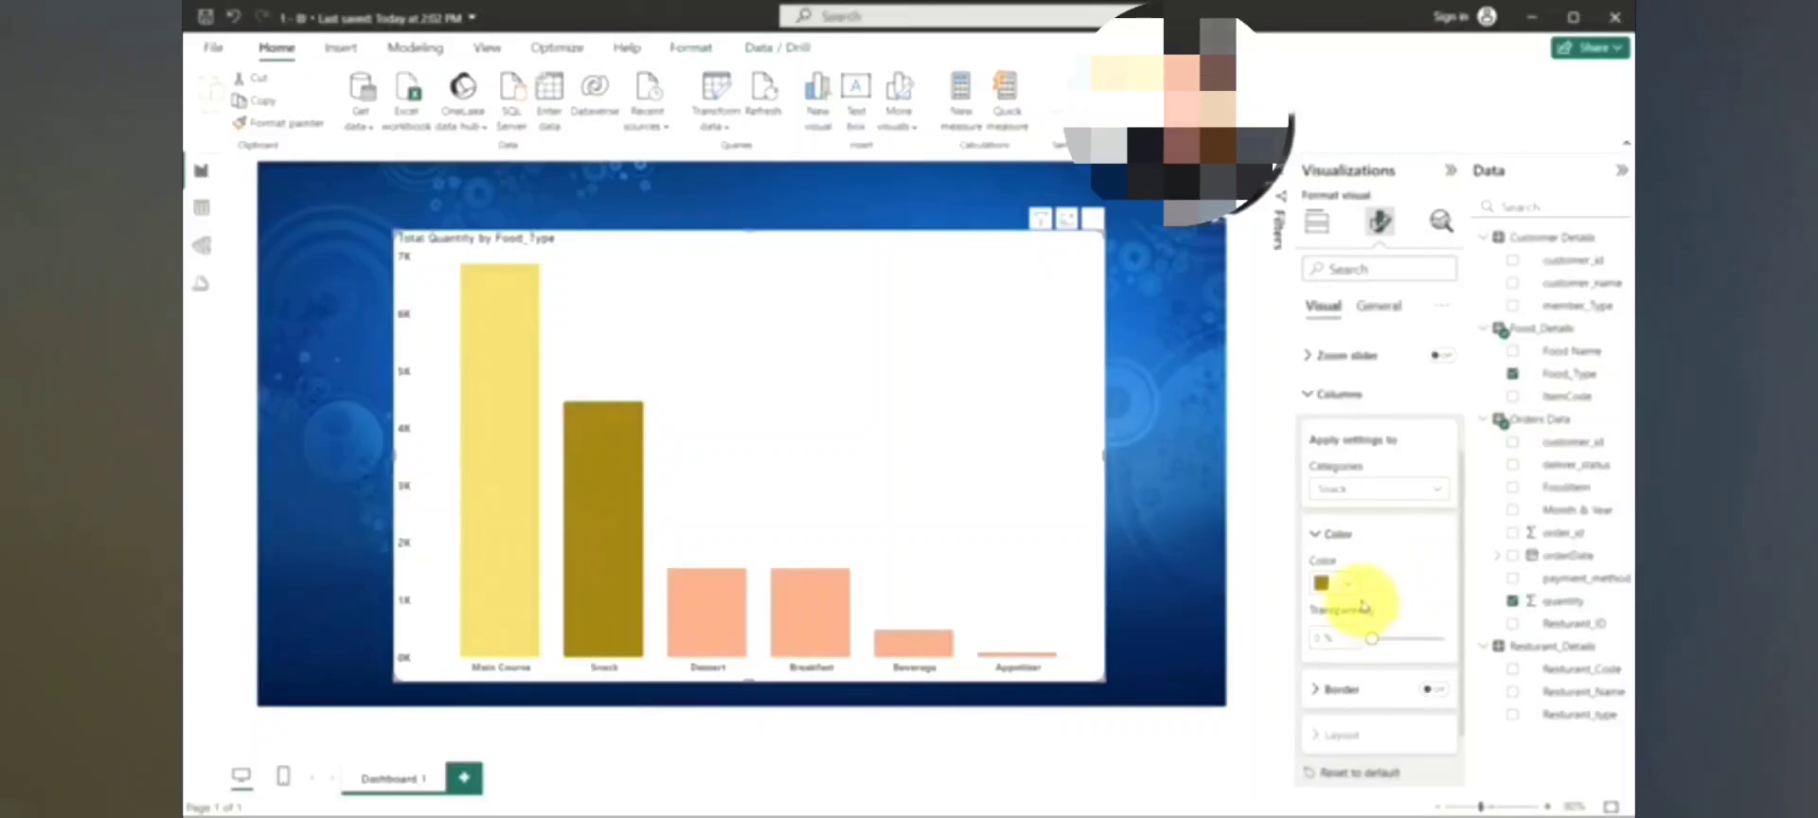
# Apply a light red fill to the Dessert column only.
pyautogui.click(1378, 488)
pyautogui.click(1351, 571)
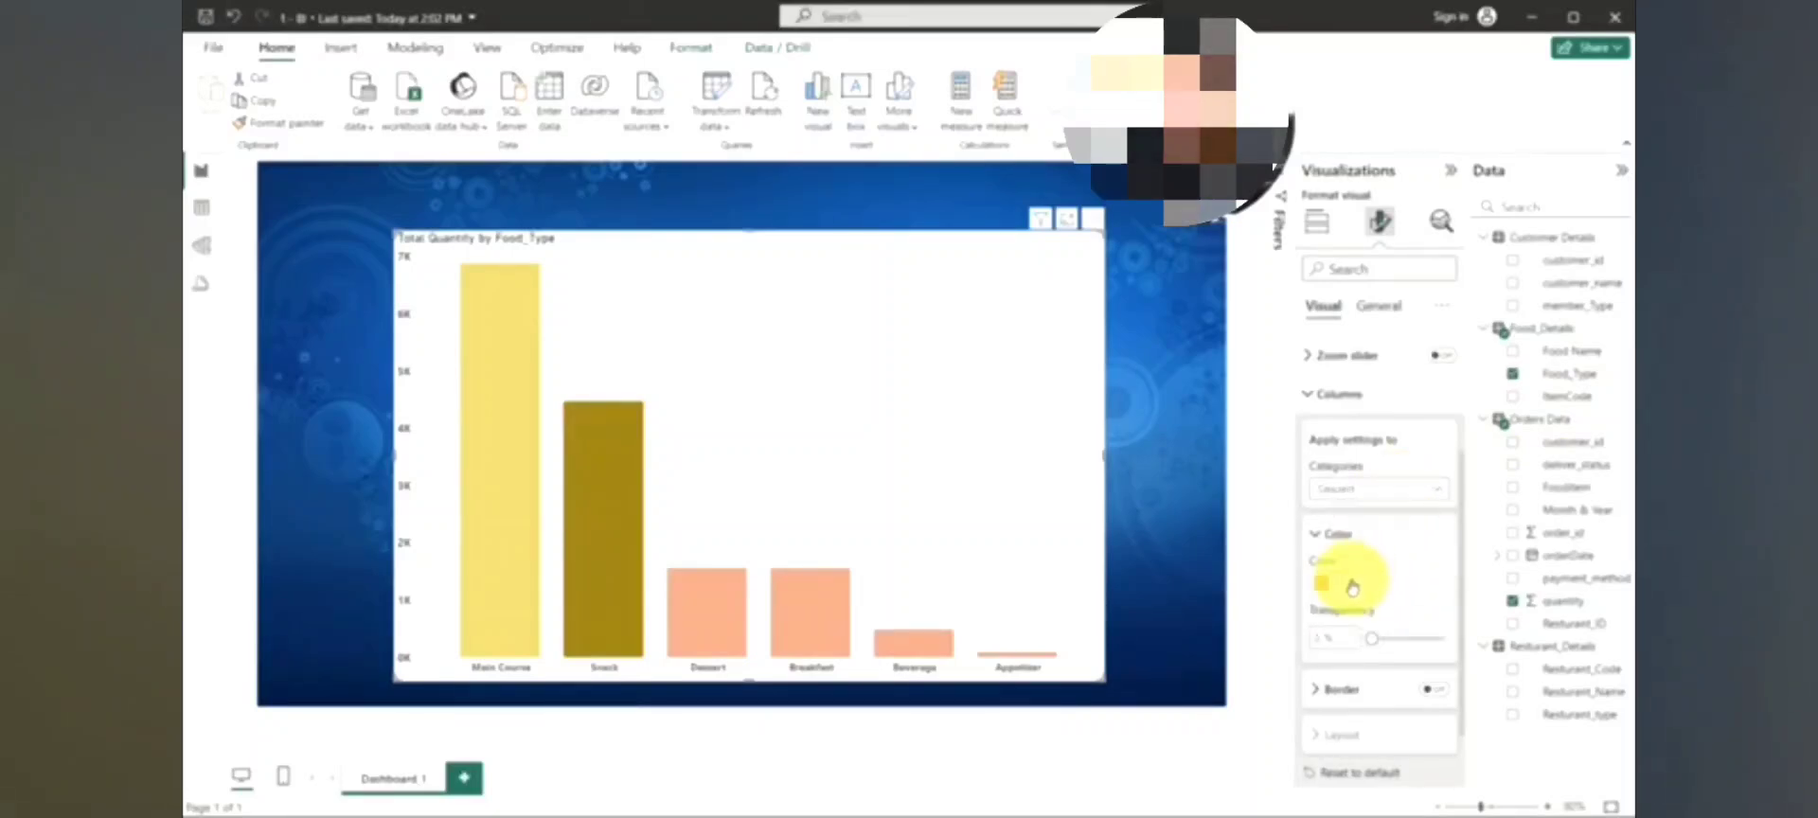
pyautogui.click(1346, 583)
pyautogui.click(1573, 380)
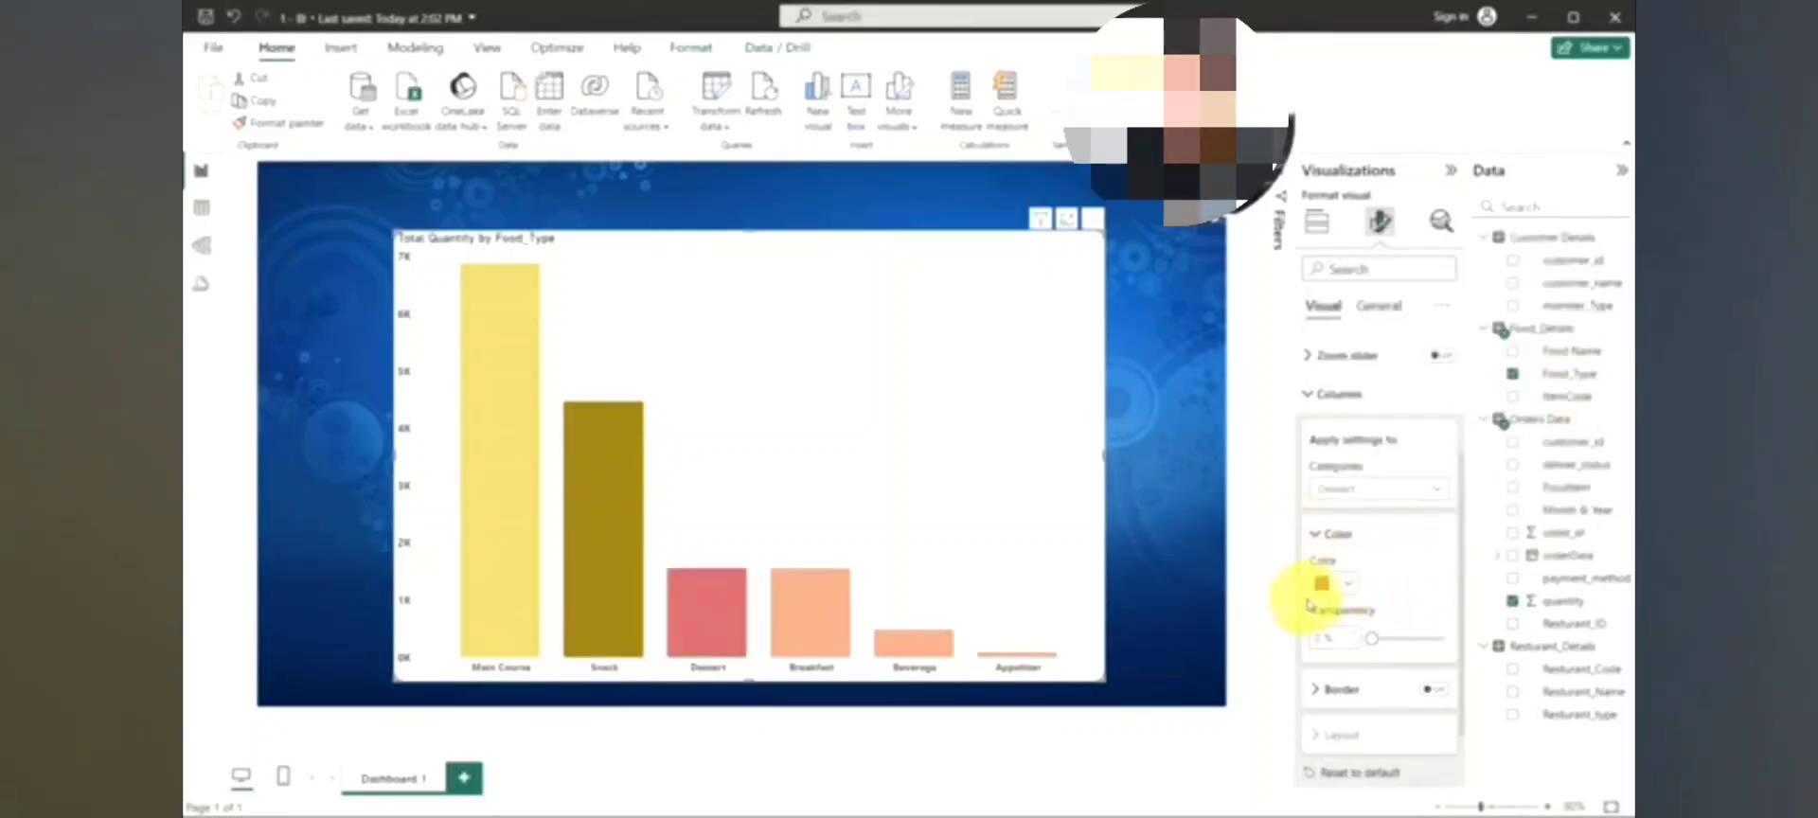
# Apply a light orange fill to the Breakfast column only.
pyautogui.click(1380, 489)
pyautogui.click(1362, 601)
pyautogui.click(1348, 581)
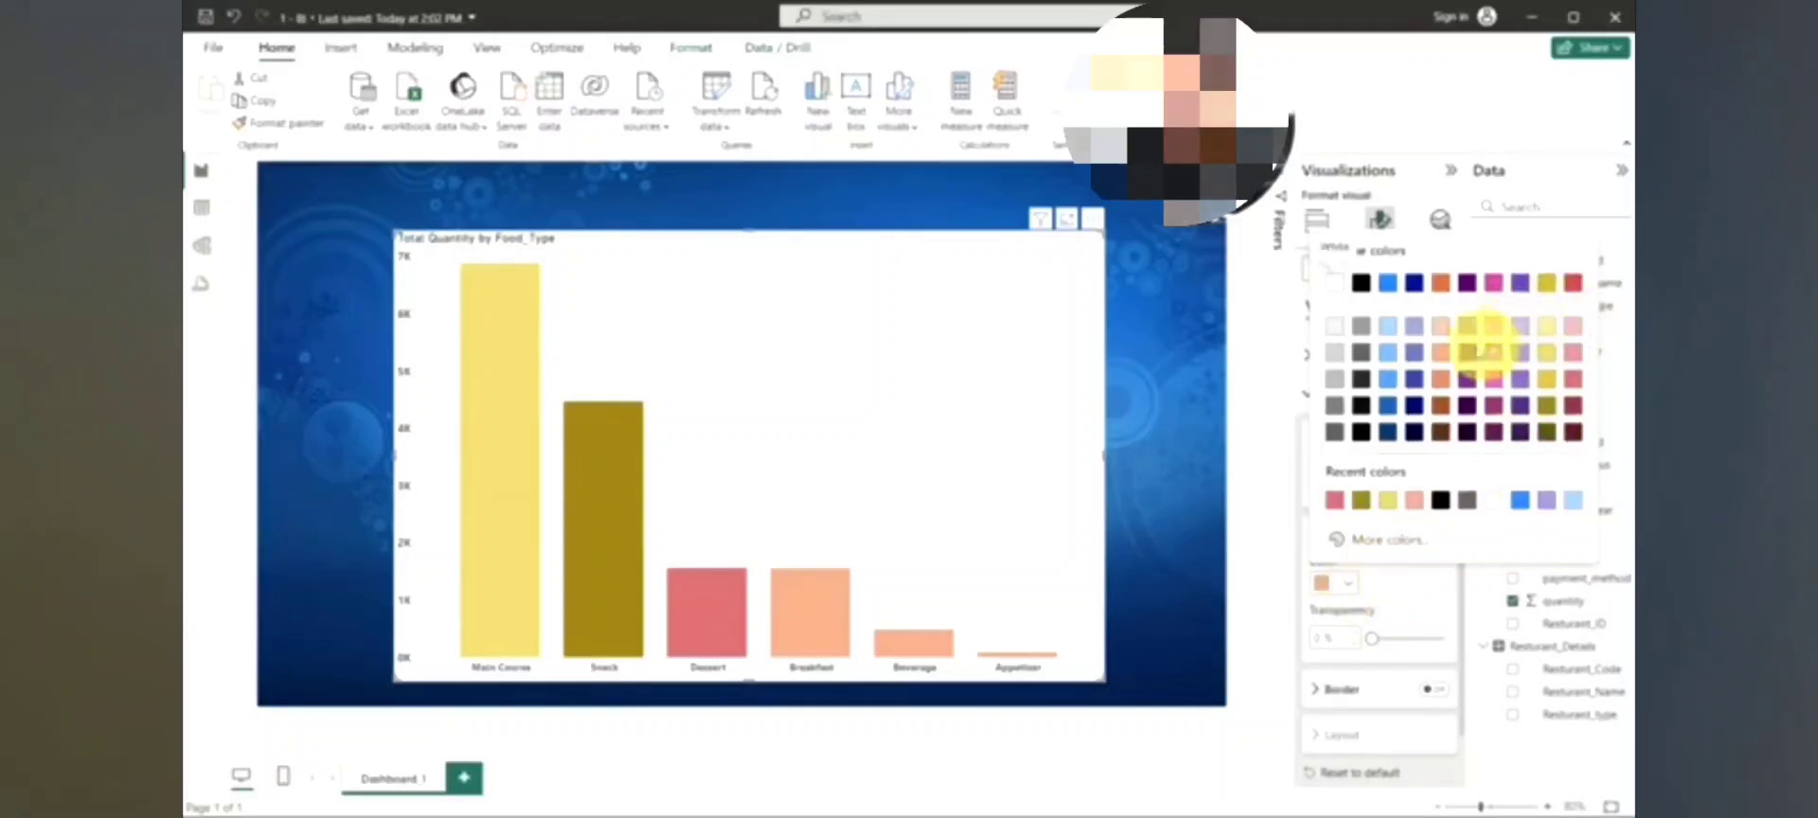
pyautogui.click(1440, 342)
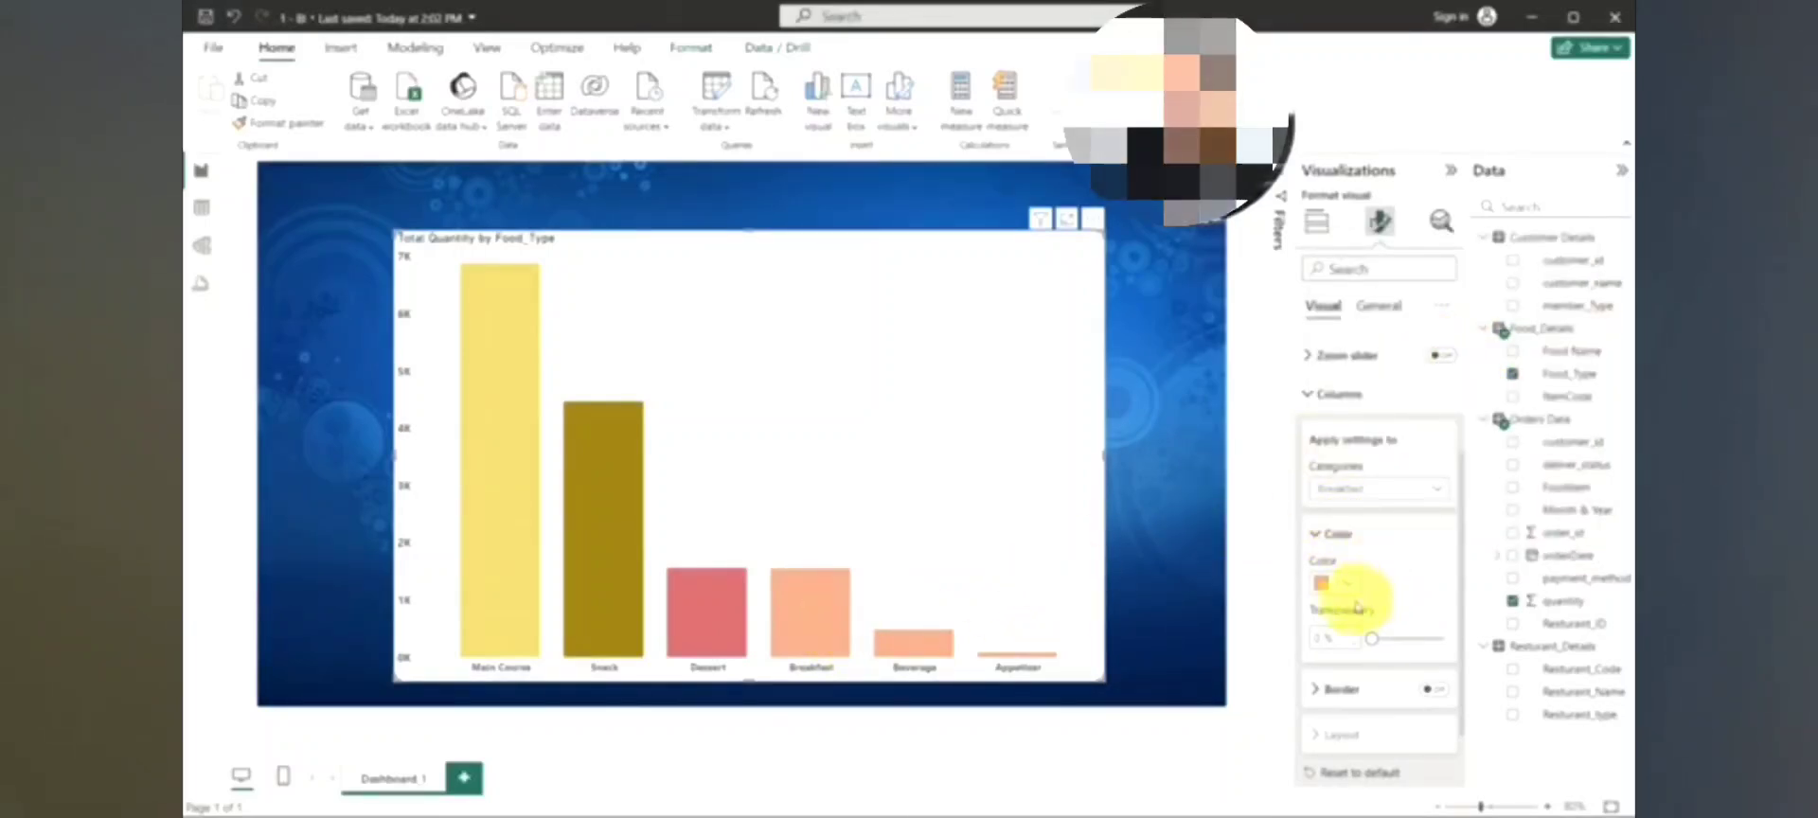
# Apply a dark blue fill to the Beverage column only.
pyautogui.click(1354, 486)
pyautogui.click(1349, 625)
pyautogui.click(1330, 582)
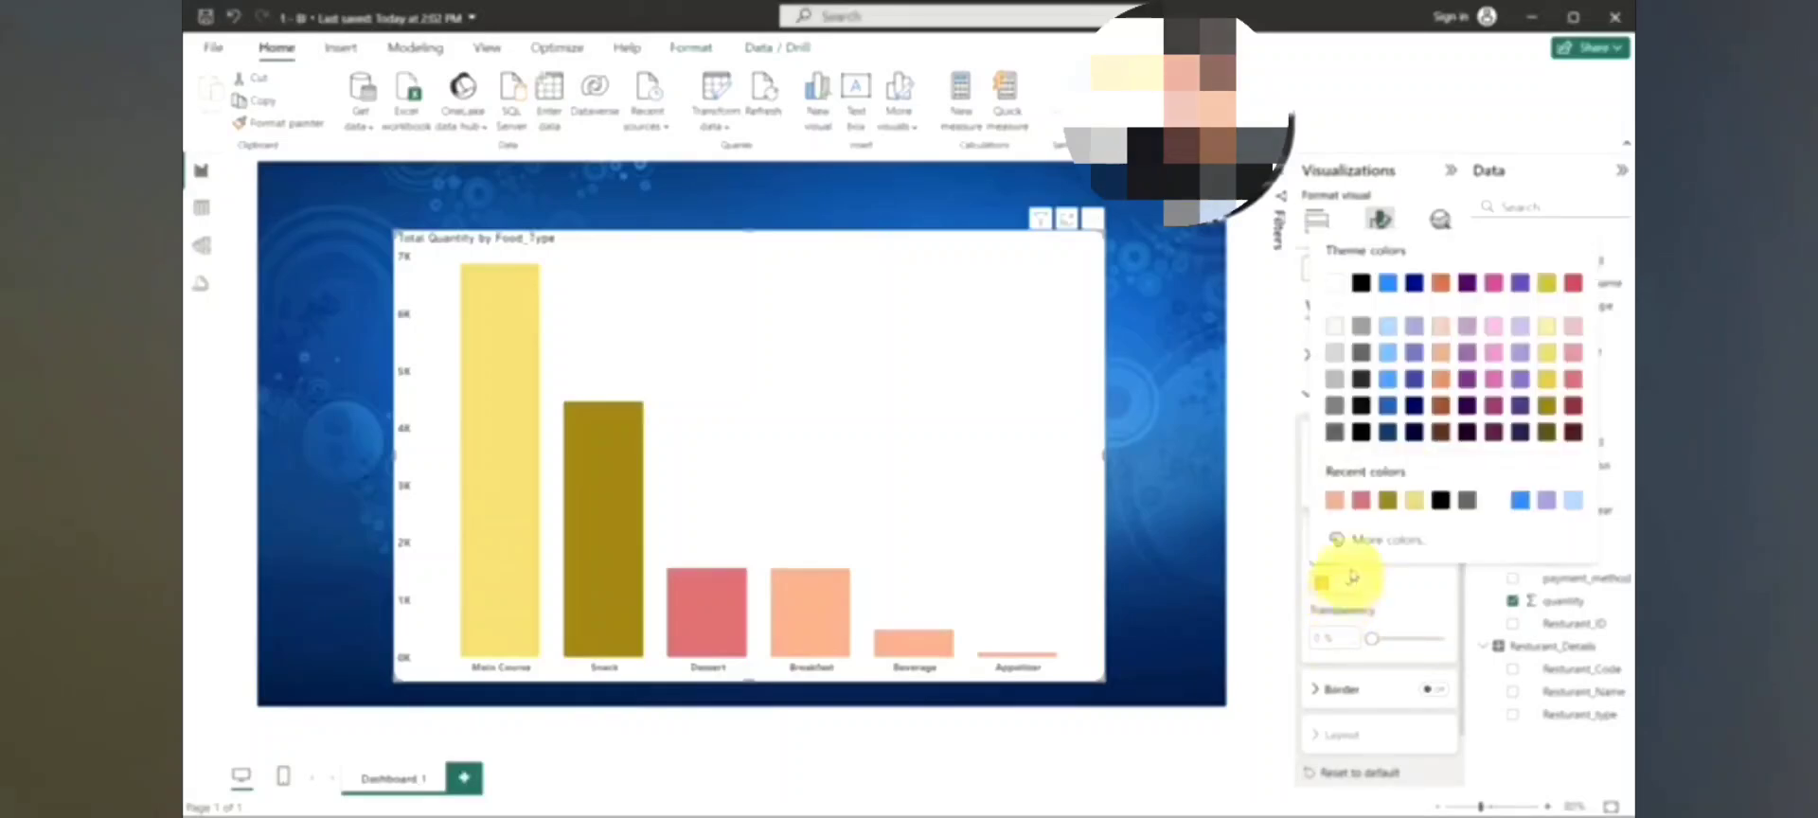
pyautogui.click(1387, 407)
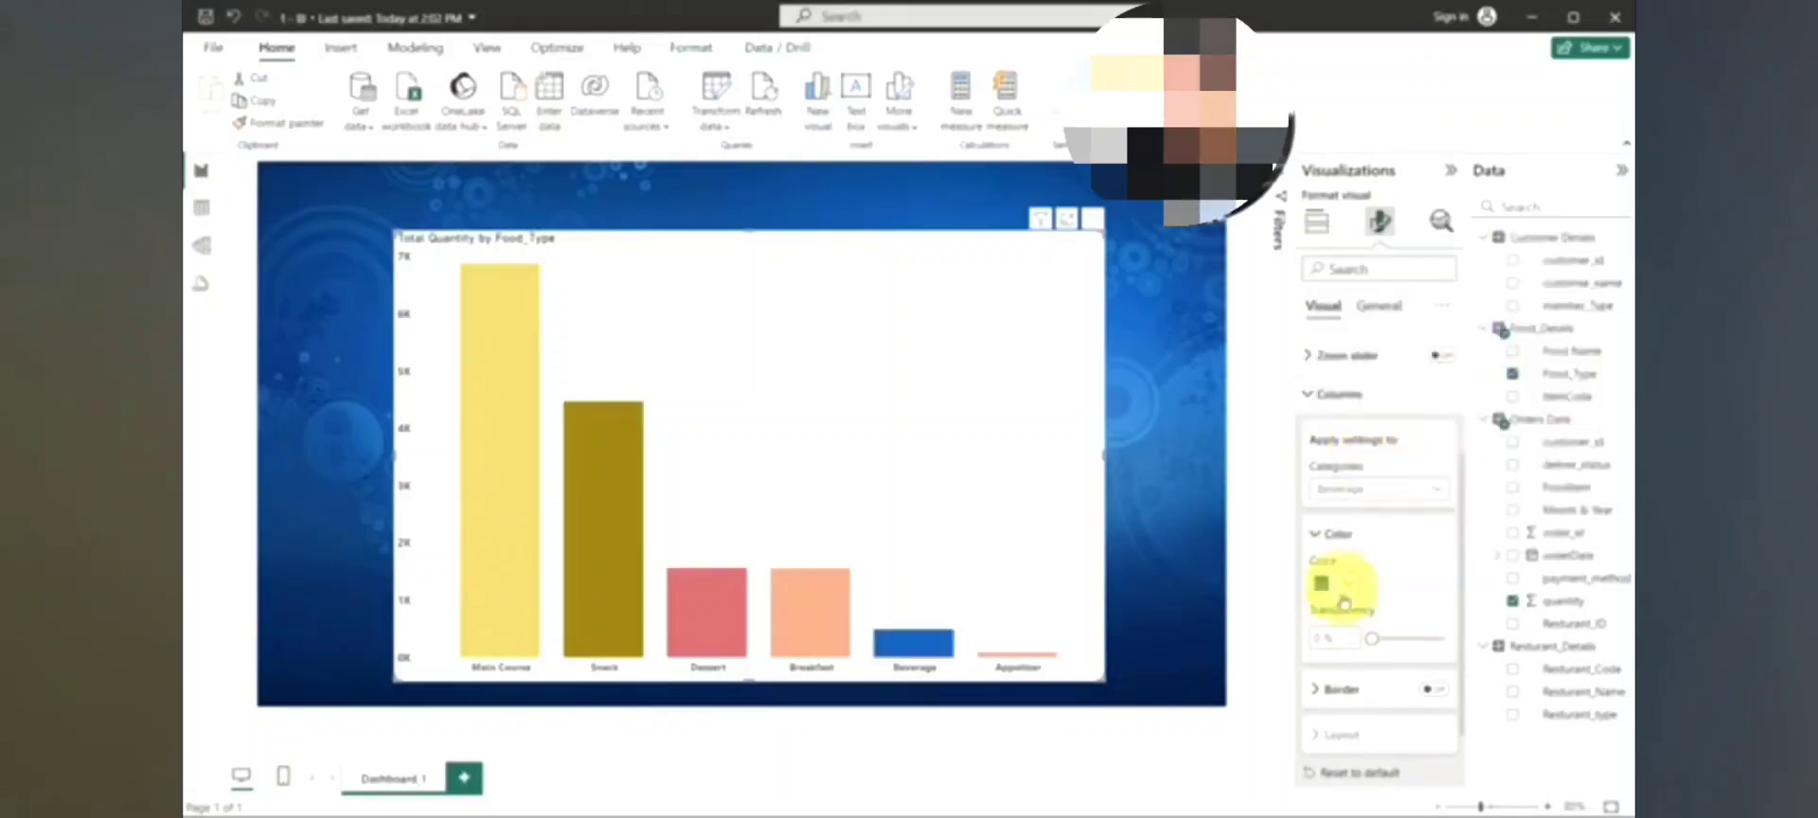
# Apply a pink fill to the Appetizer column only.
pyautogui.click(1358, 488)
pyautogui.click(1347, 650)
pyautogui.click(1328, 584)
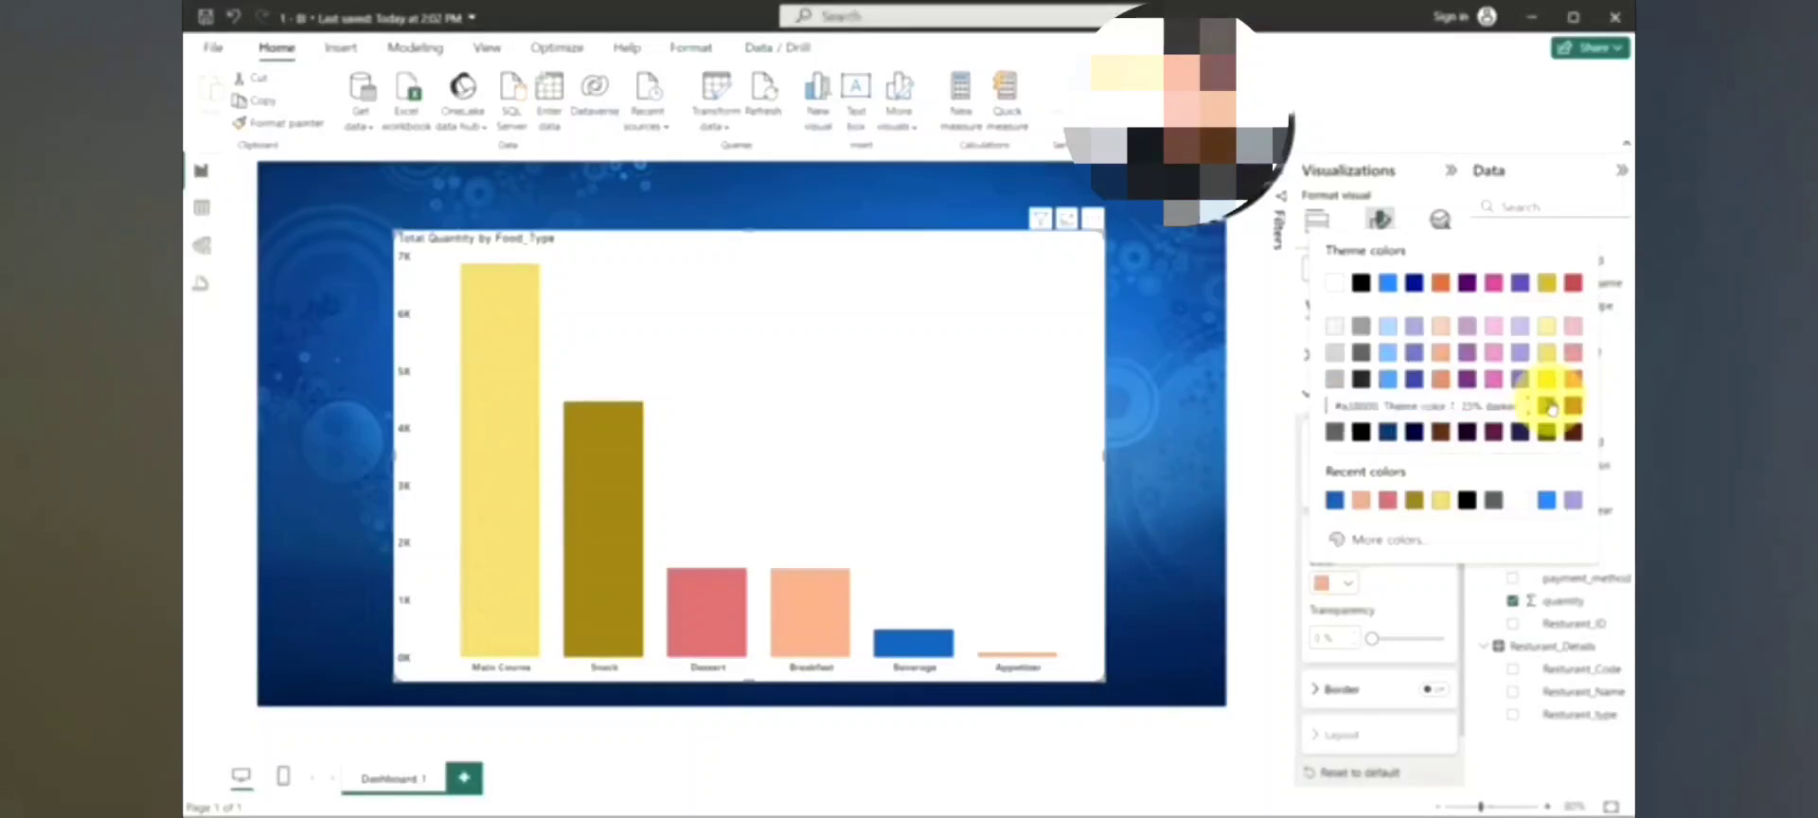
pyautogui.click(1491, 382)
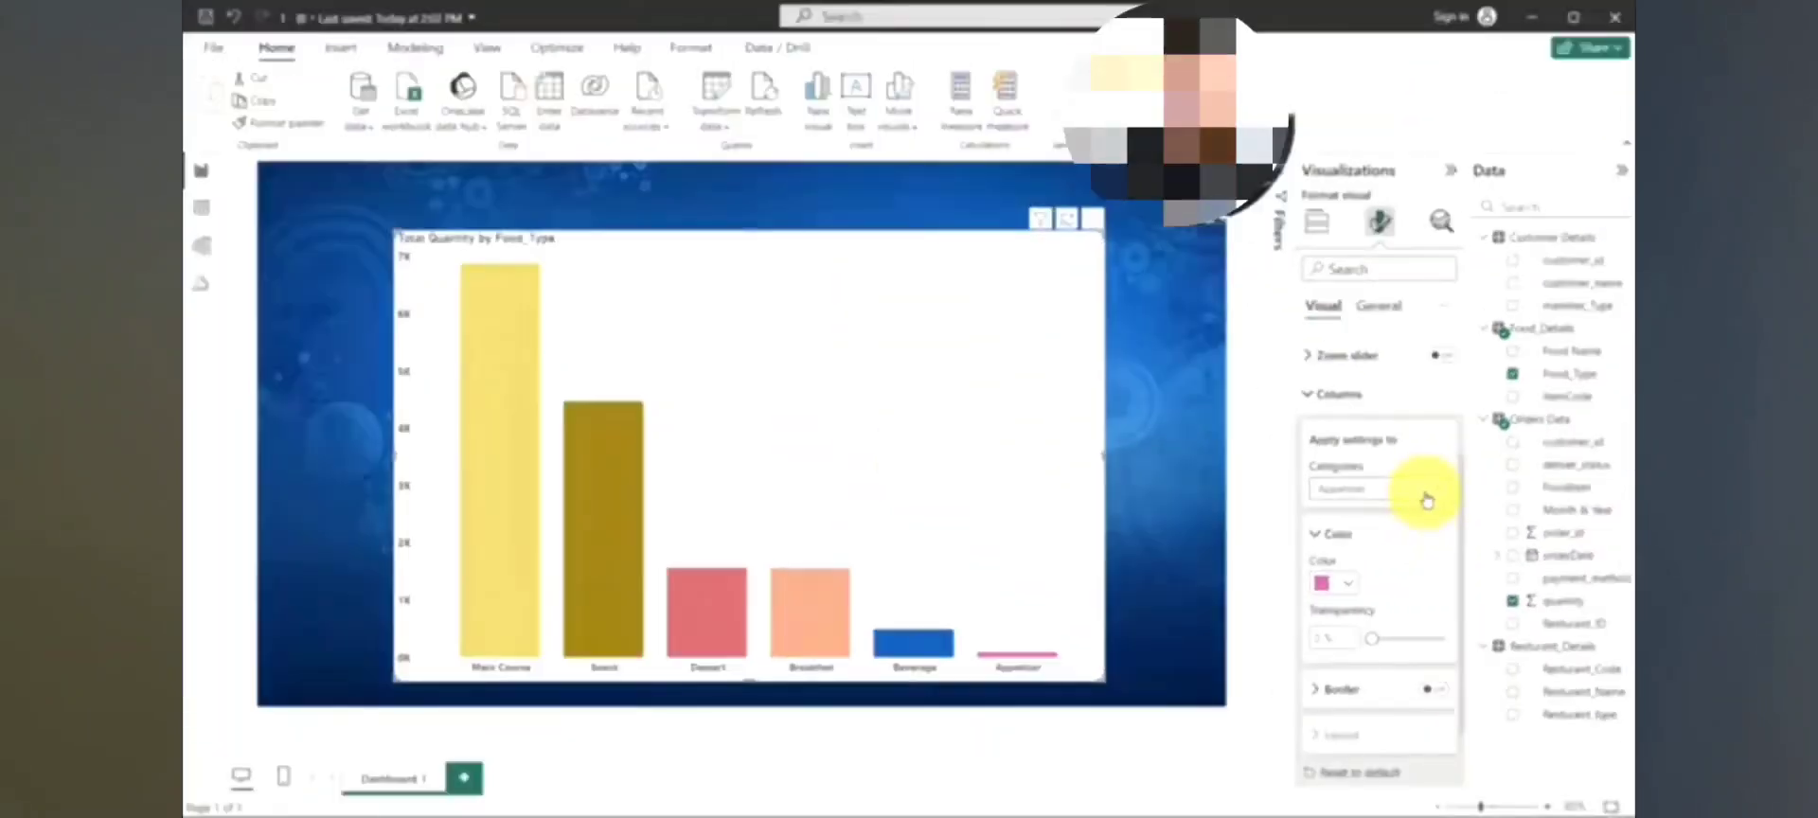
# Try a high transparency on the Main Course column and bring it back to fully opaque.
pyautogui.moveTo(1376, 638)
pyautogui.mouseDown()
pyautogui.moveTo(1420, 637)
pyautogui.moveTo(1363, 641)
pyautogui.mouseUp()
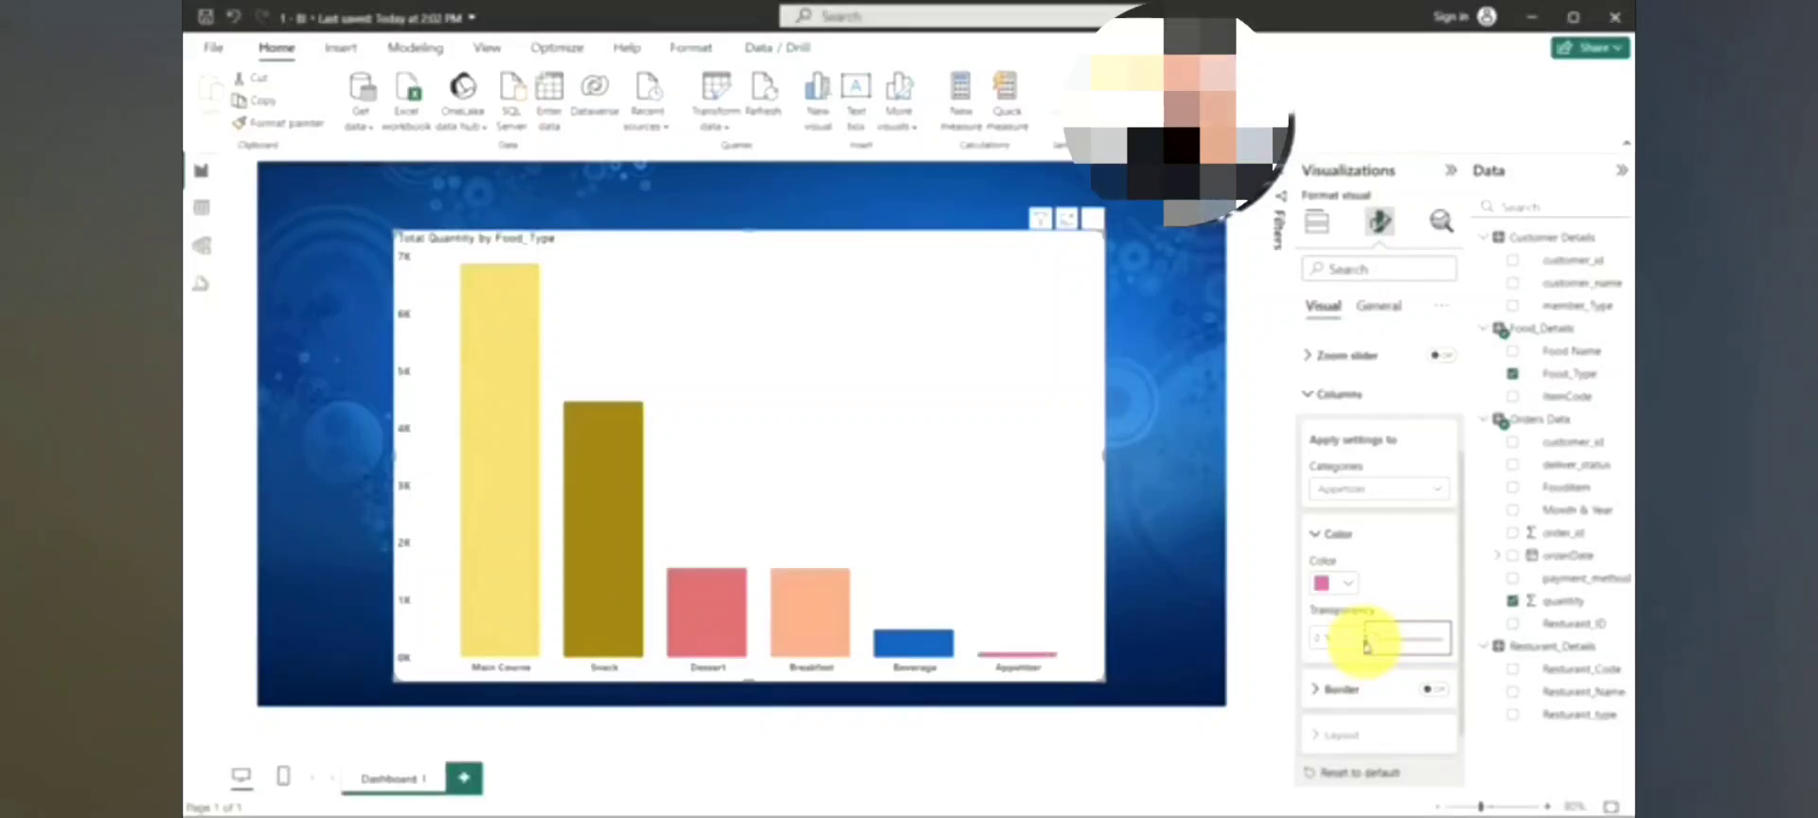
pyautogui.click(1363, 489)
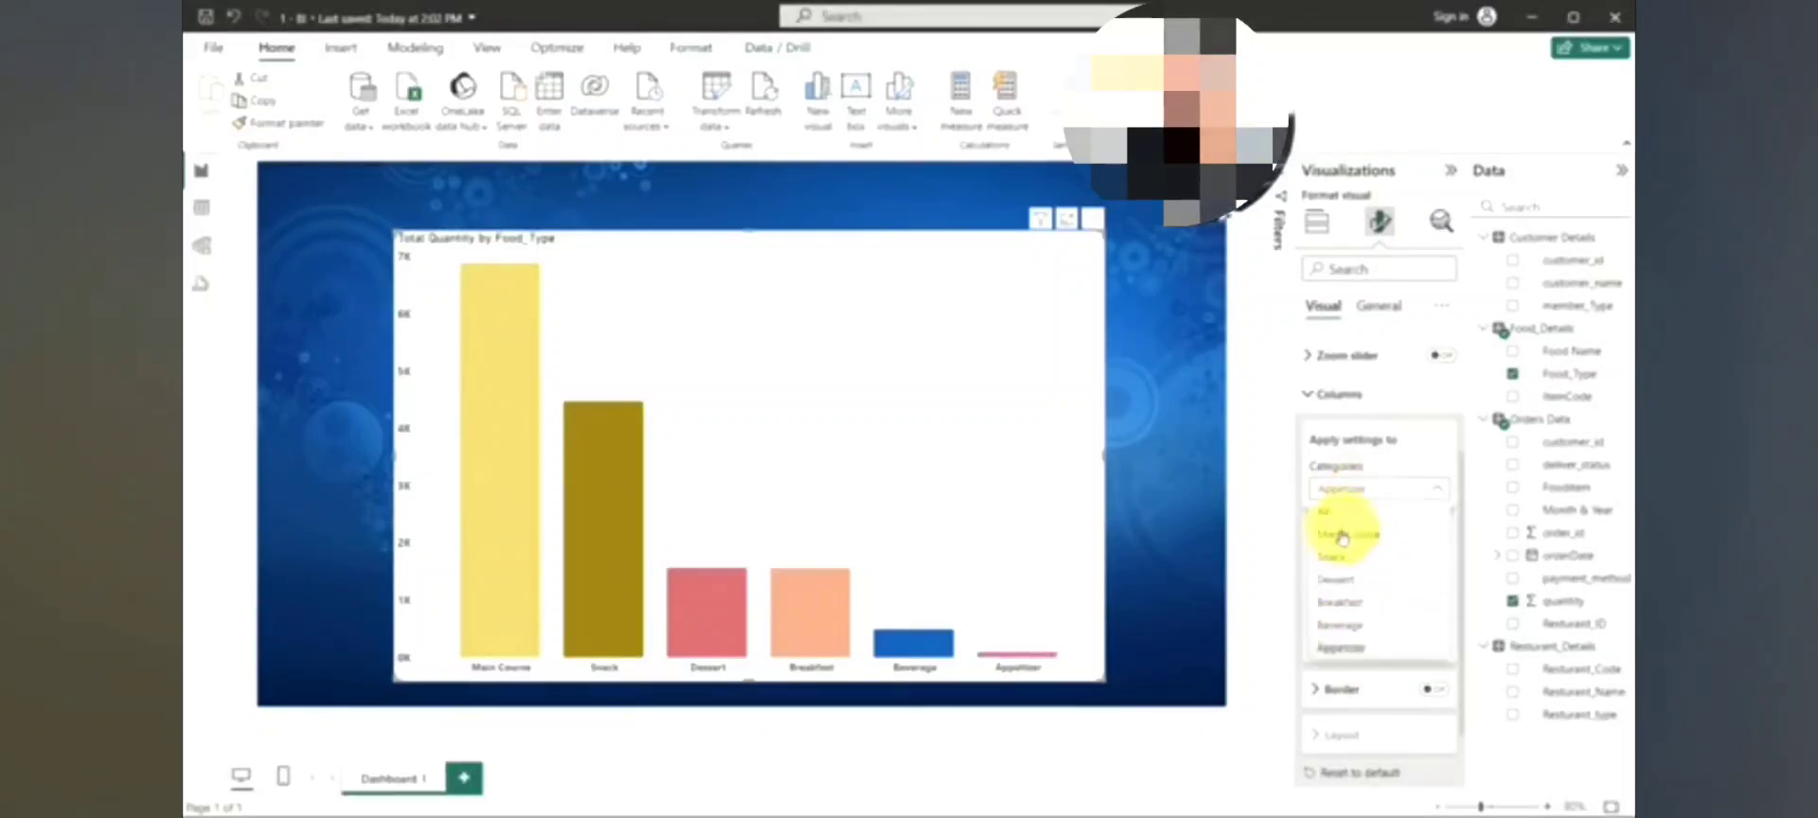
pyautogui.click(1340, 536)
pyautogui.moveTo(1375, 638); pyautogui.dragTo(1446, 640)
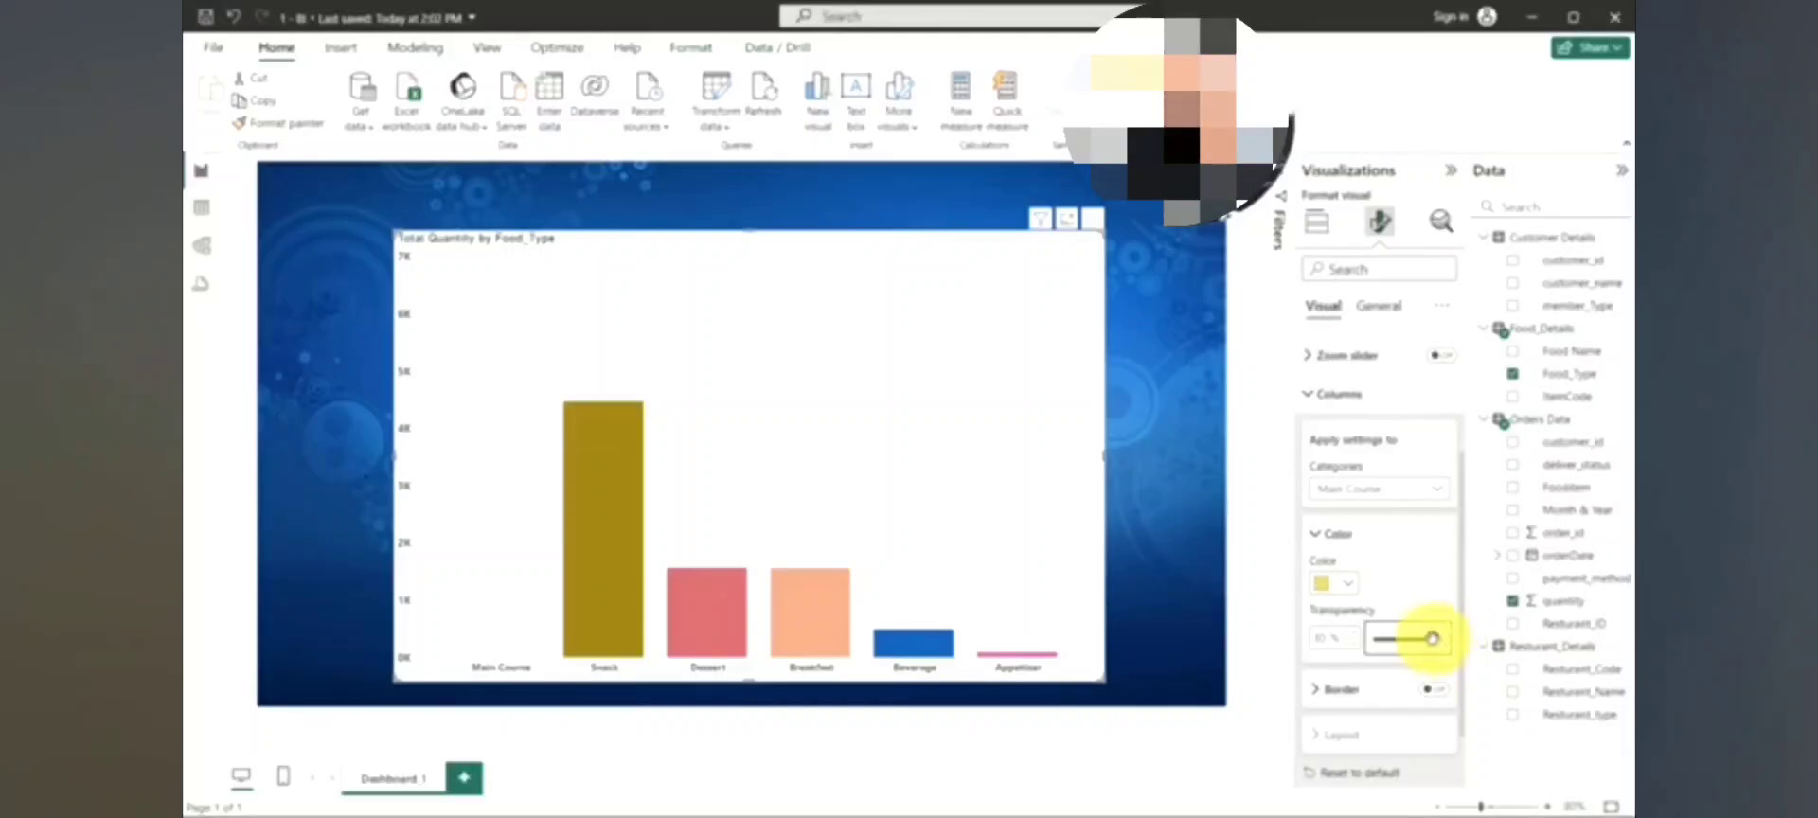
pyautogui.moveTo(1421, 639); pyautogui.dragTo(1319, 629)
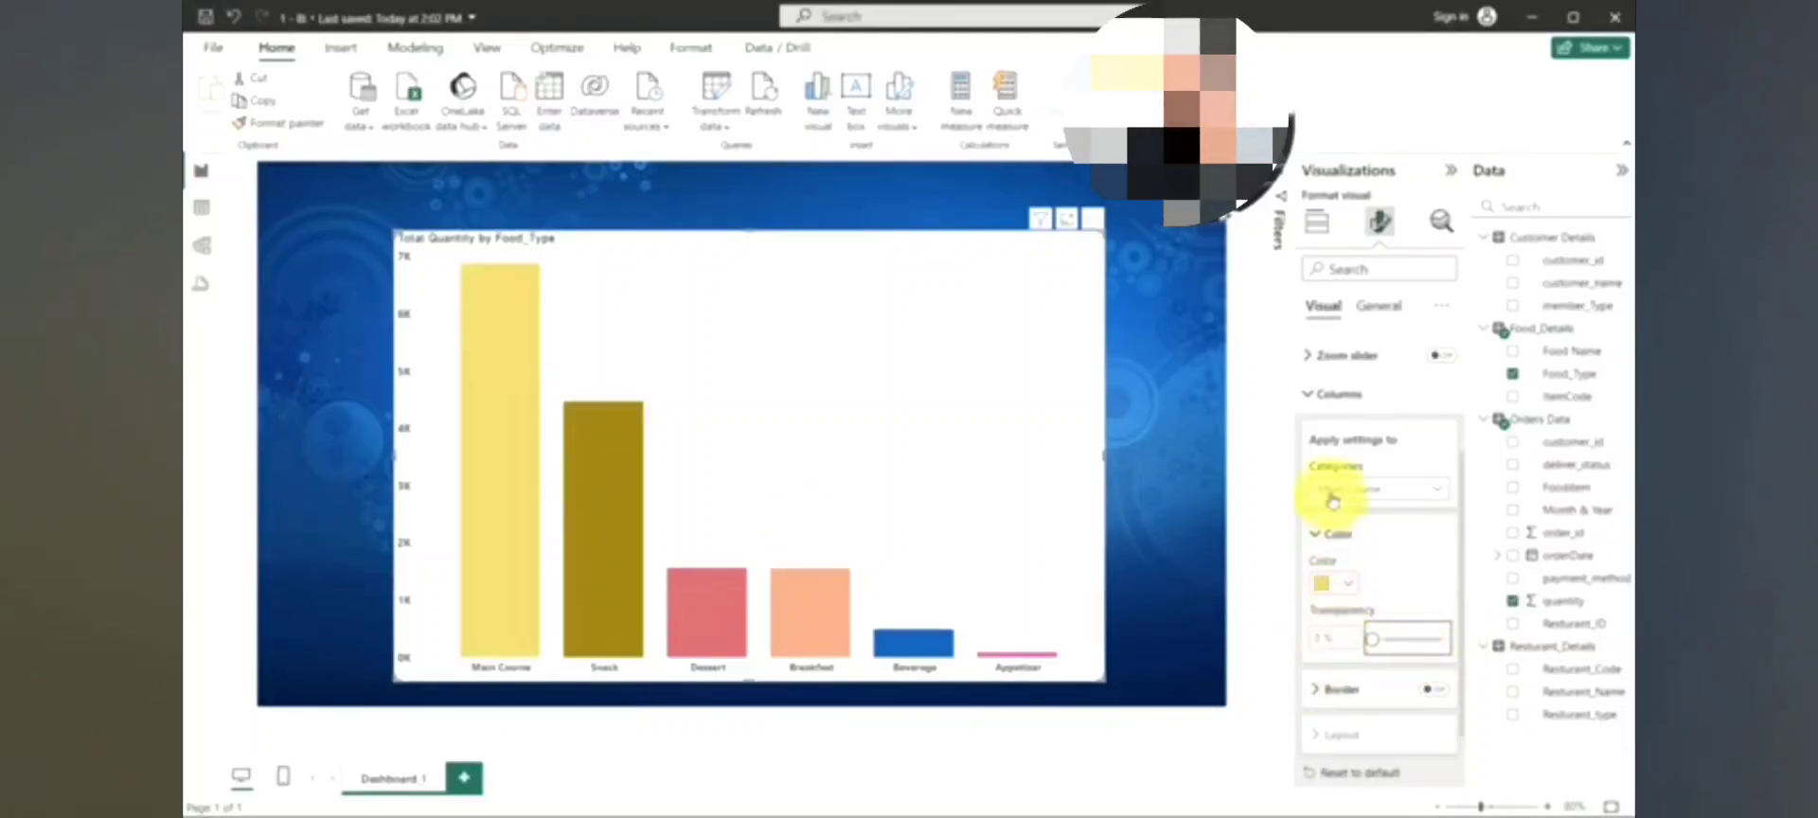
# Try the border on the Main Course column, switching it on and off for comparison.
pyautogui.click(1308, 403)
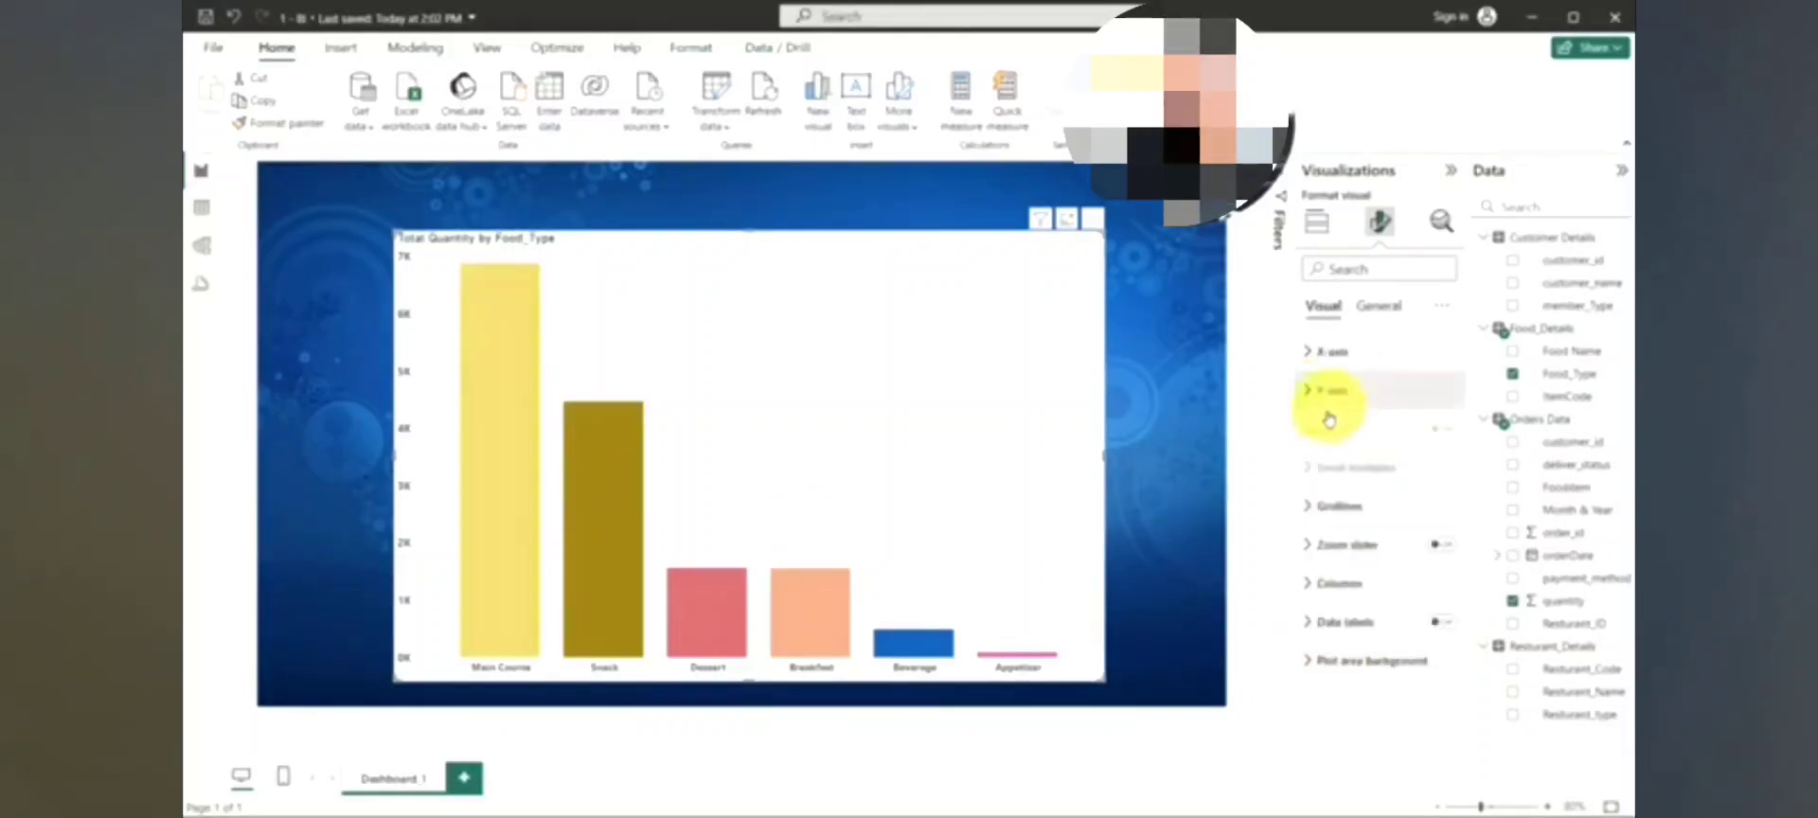
pyautogui.click(1311, 625)
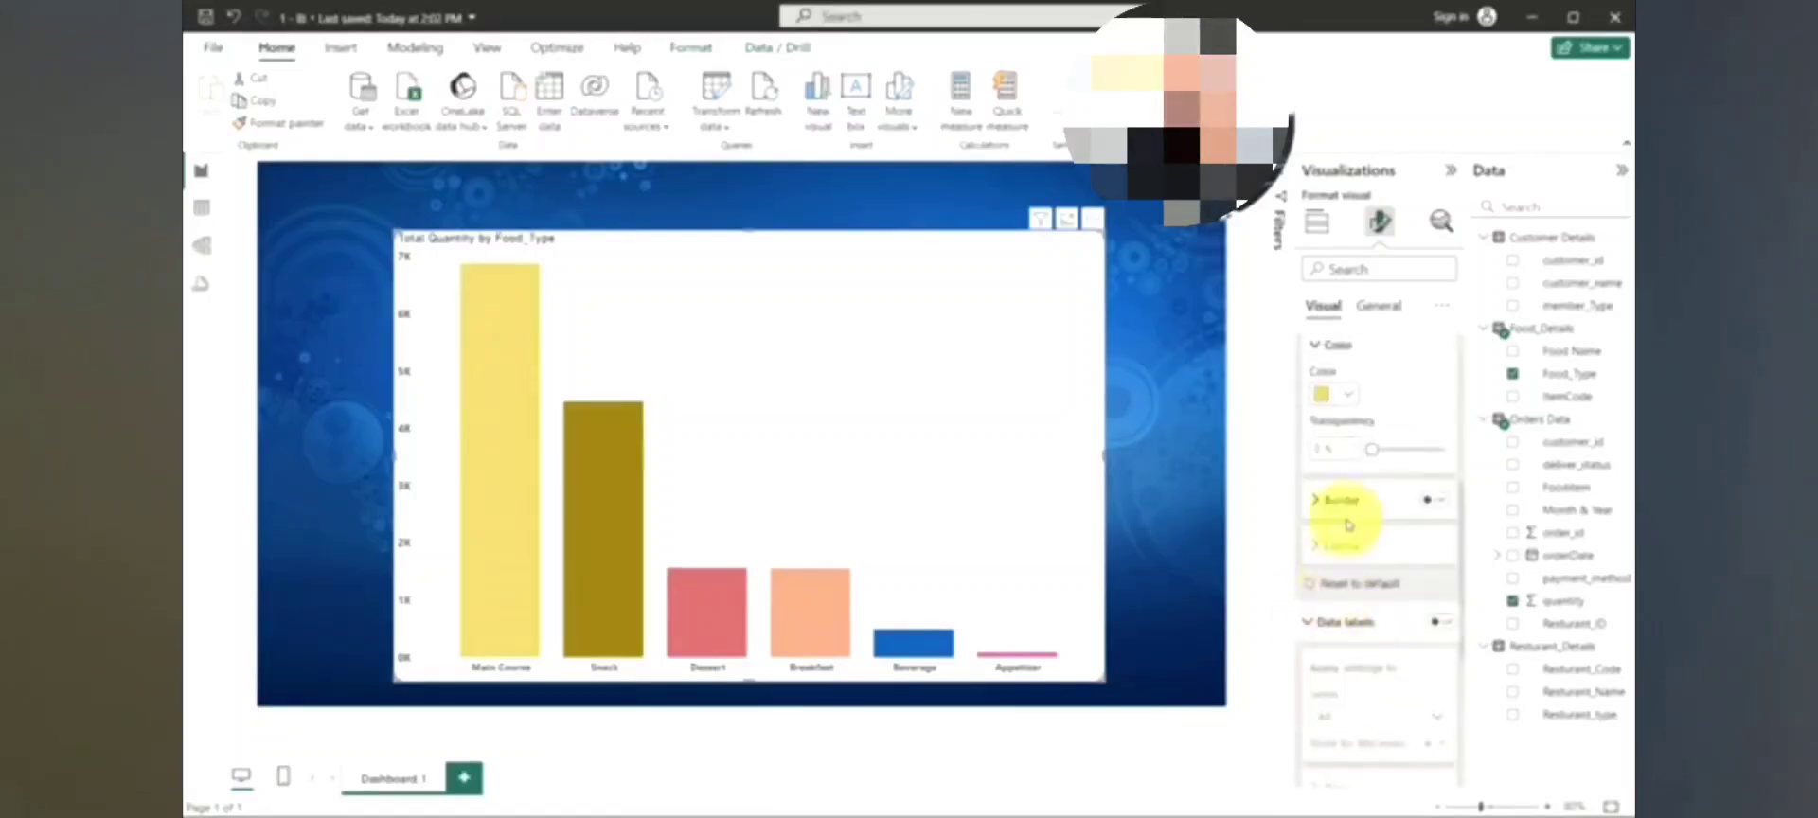
pyautogui.click(1432, 502)
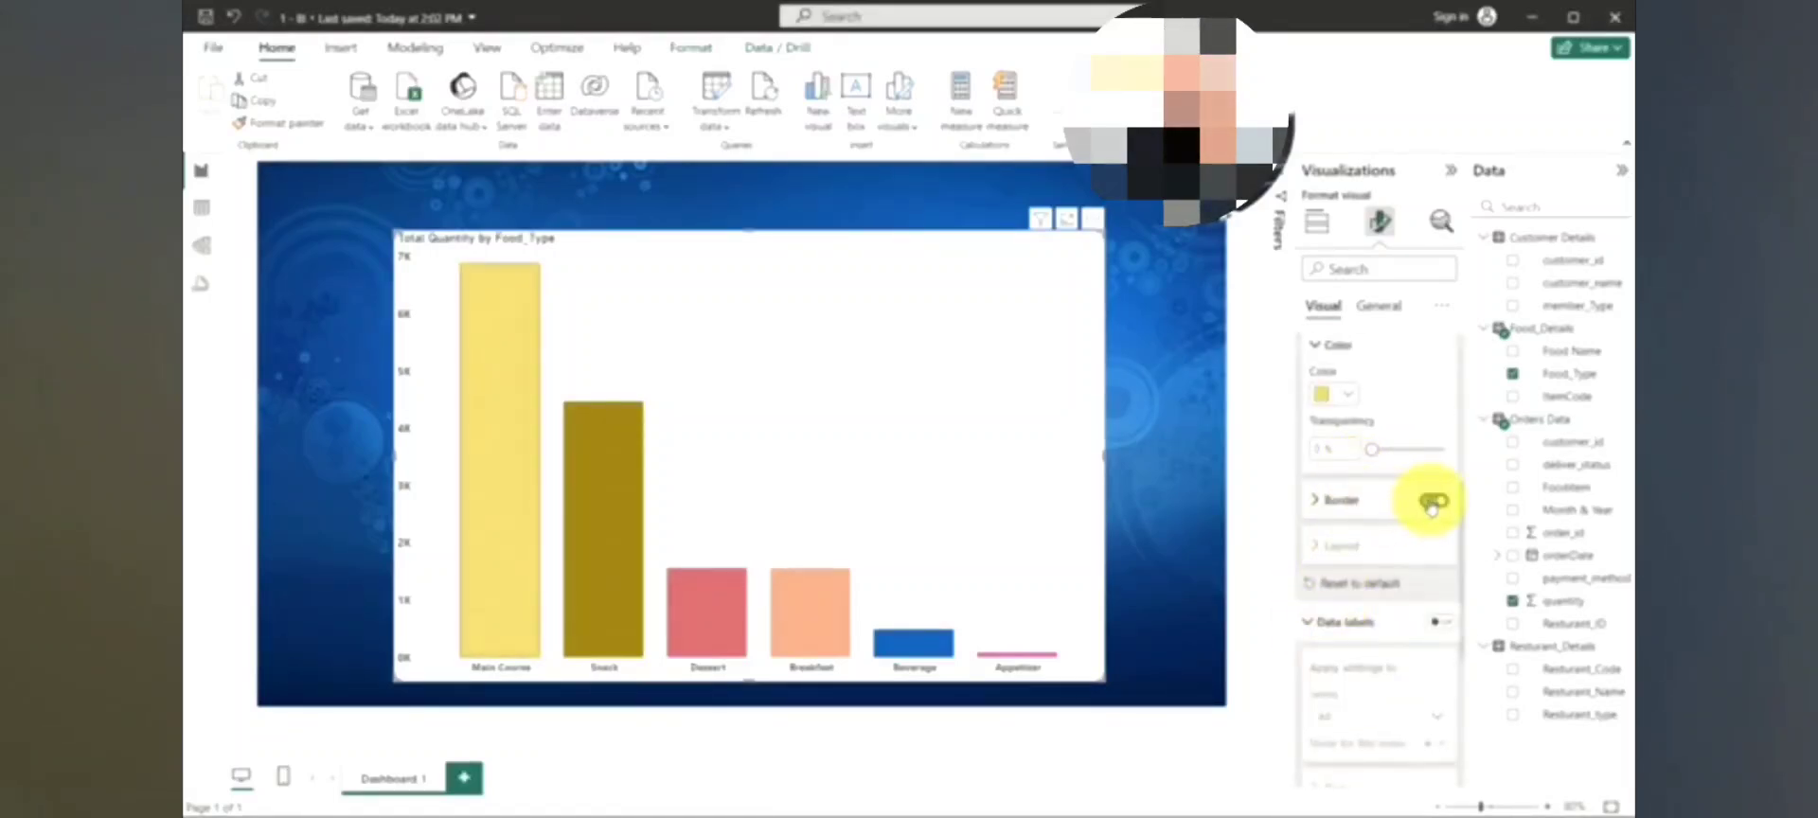
pyautogui.click(1433, 502)
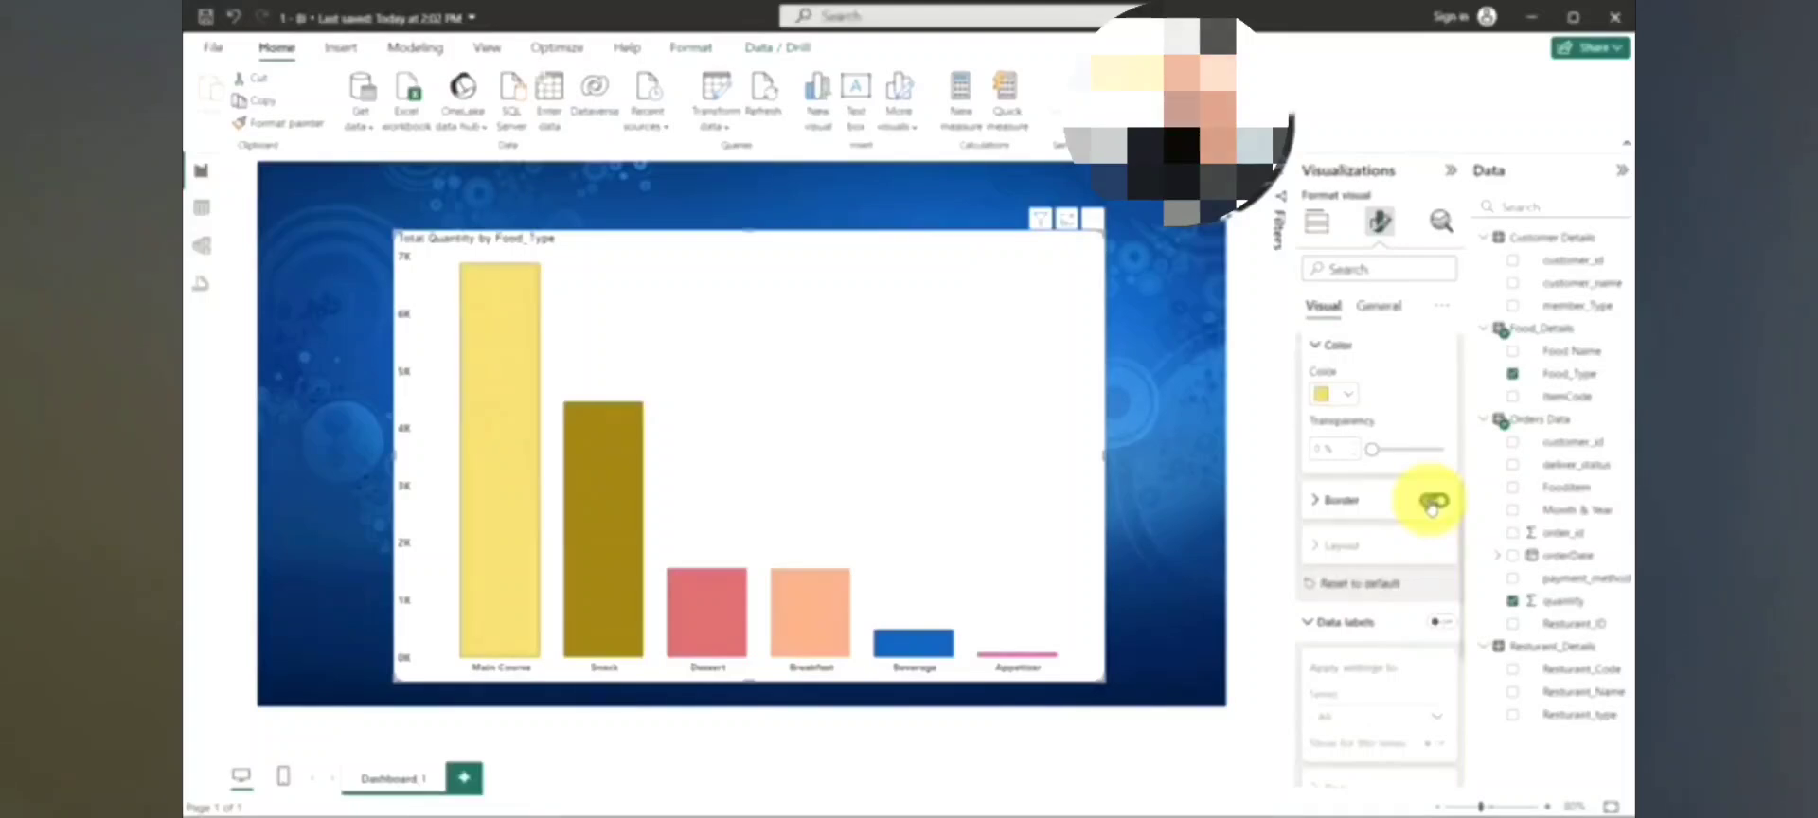
pyautogui.click(1433, 502)
pyautogui.click(1433, 502)
pyautogui.click(1432, 504)
pyautogui.scroll(2, 1430, 503)
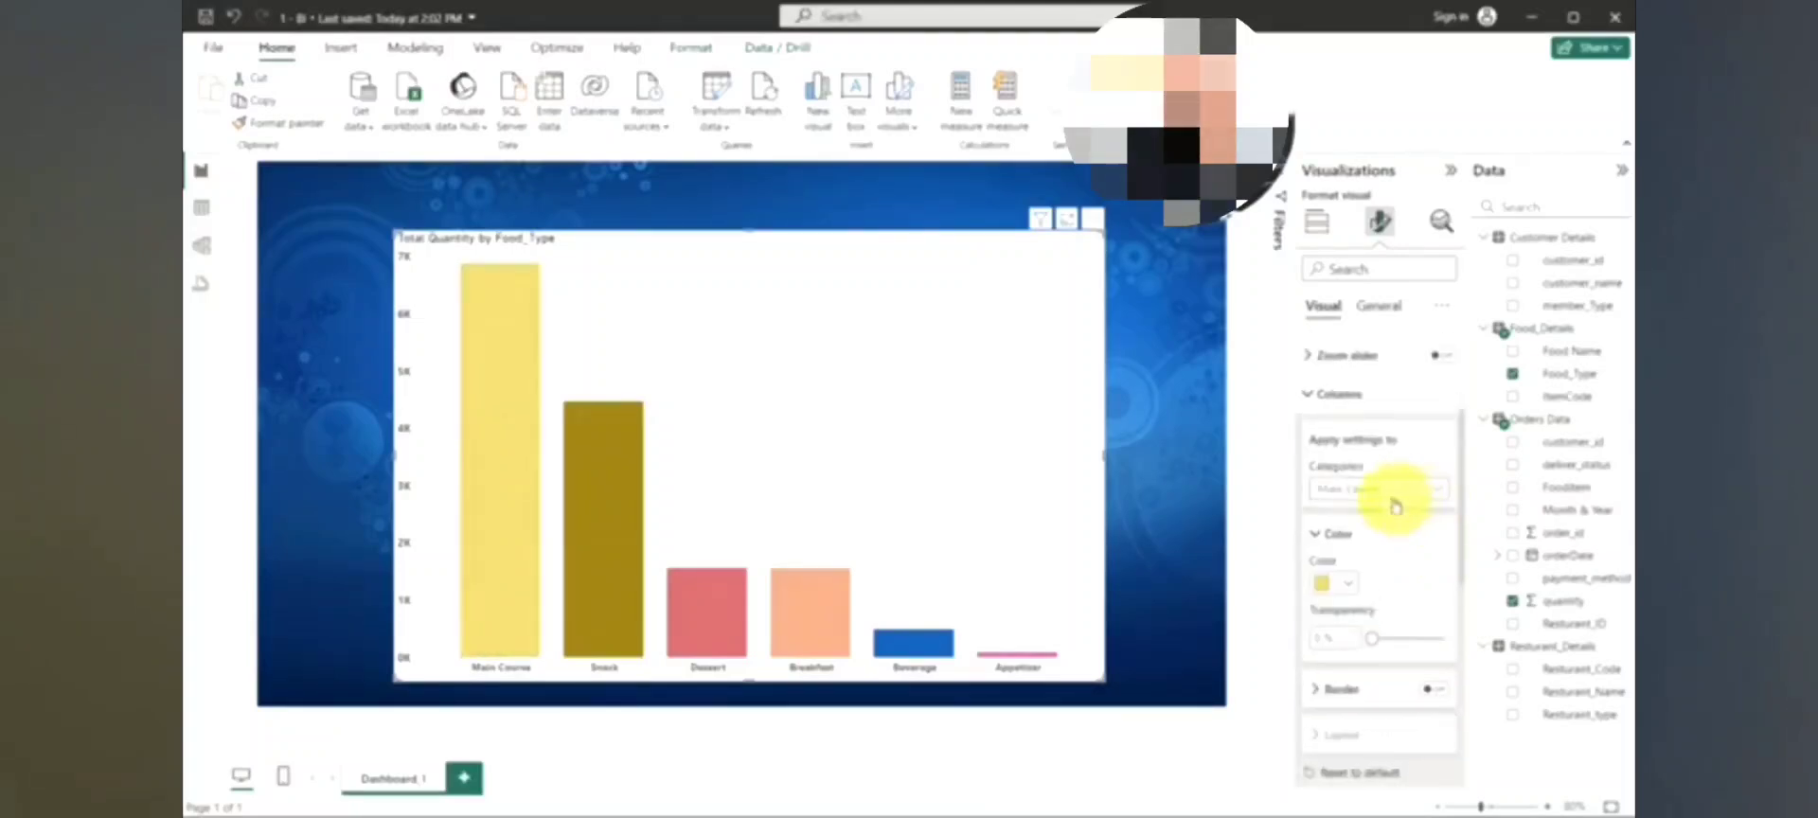
# Try a border on all columns, turn it off again, and return the column settings to the Main Course category.
pyautogui.click(1375, 491)
pyautogui.click(1359, 515)
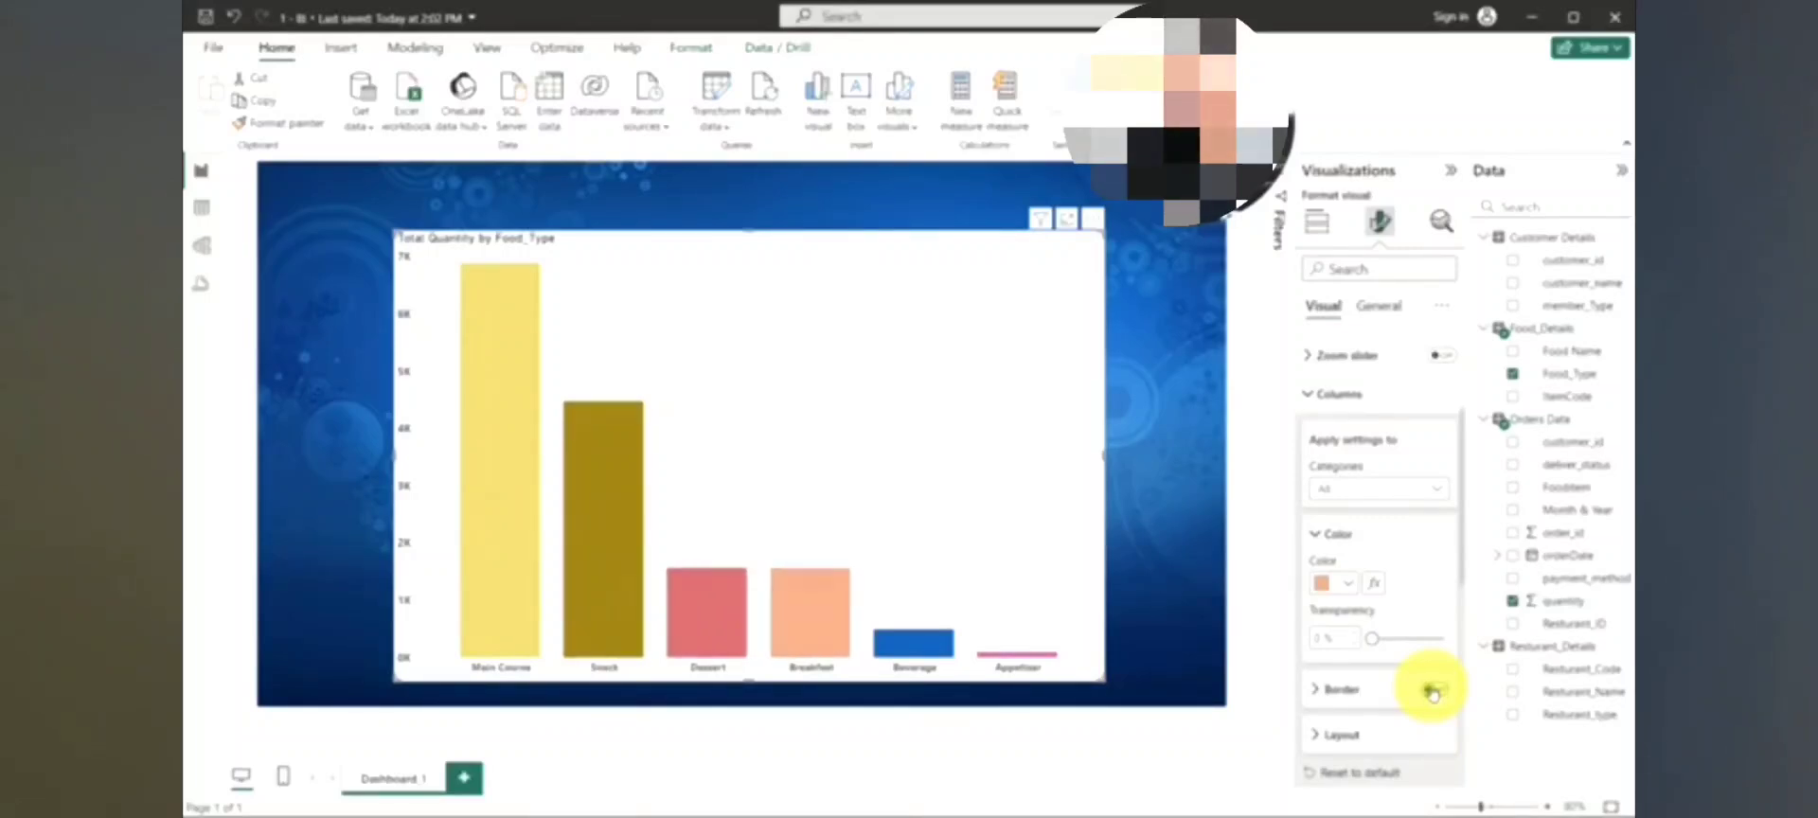
pyautogui.click(1432, 692)
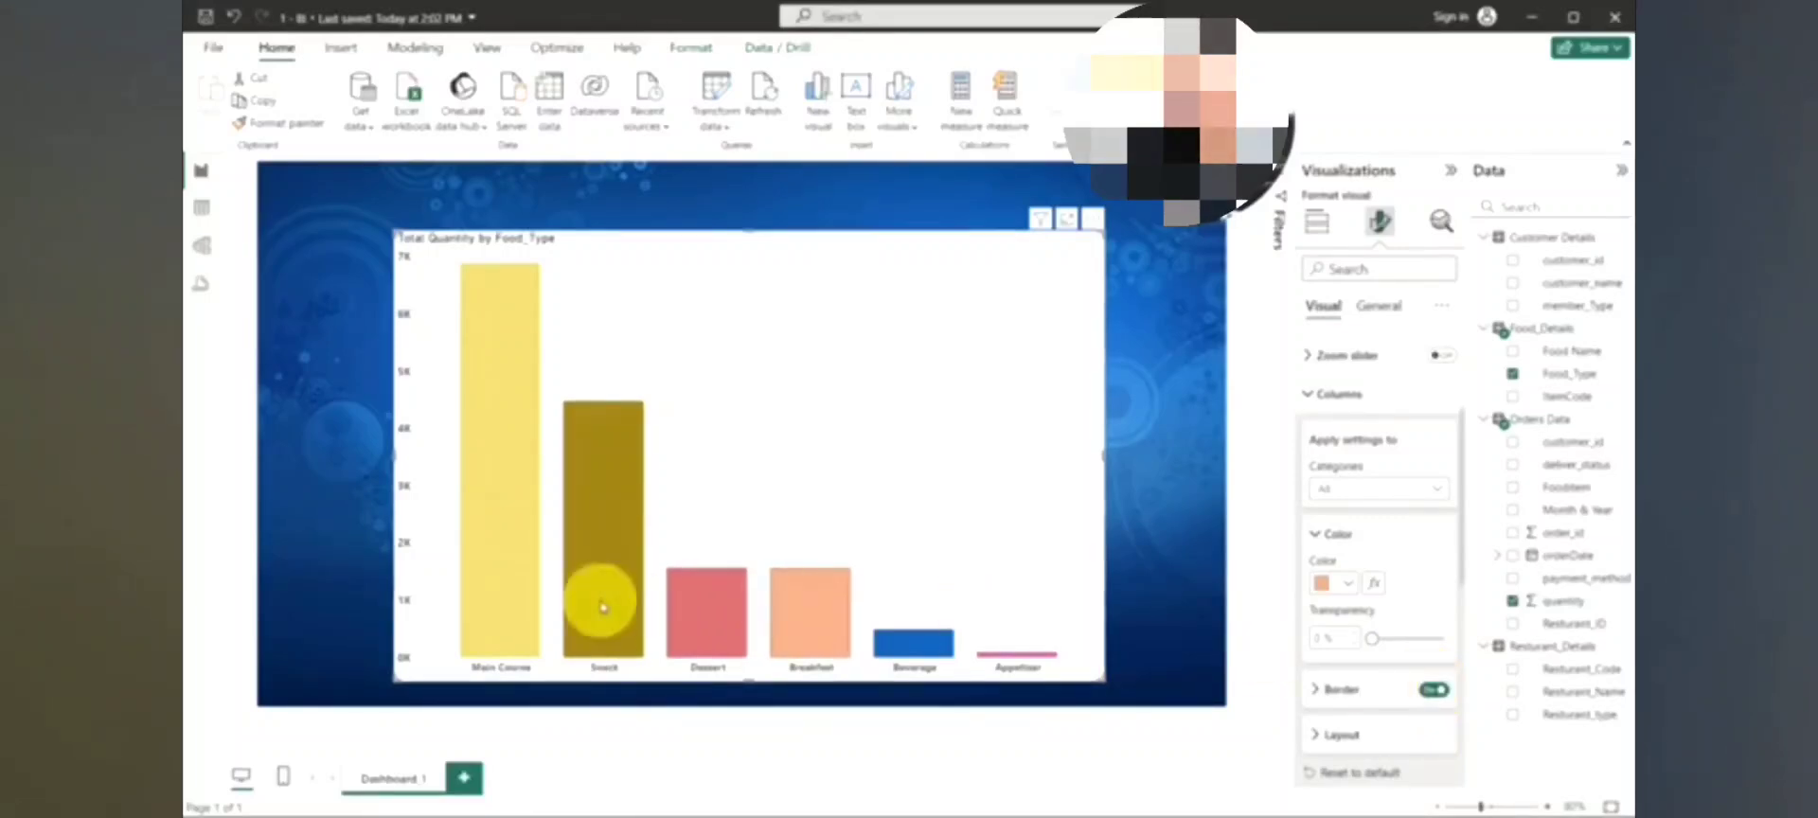
pyautogui.click(1353, 502)
pyautogui.click(1354, 540)
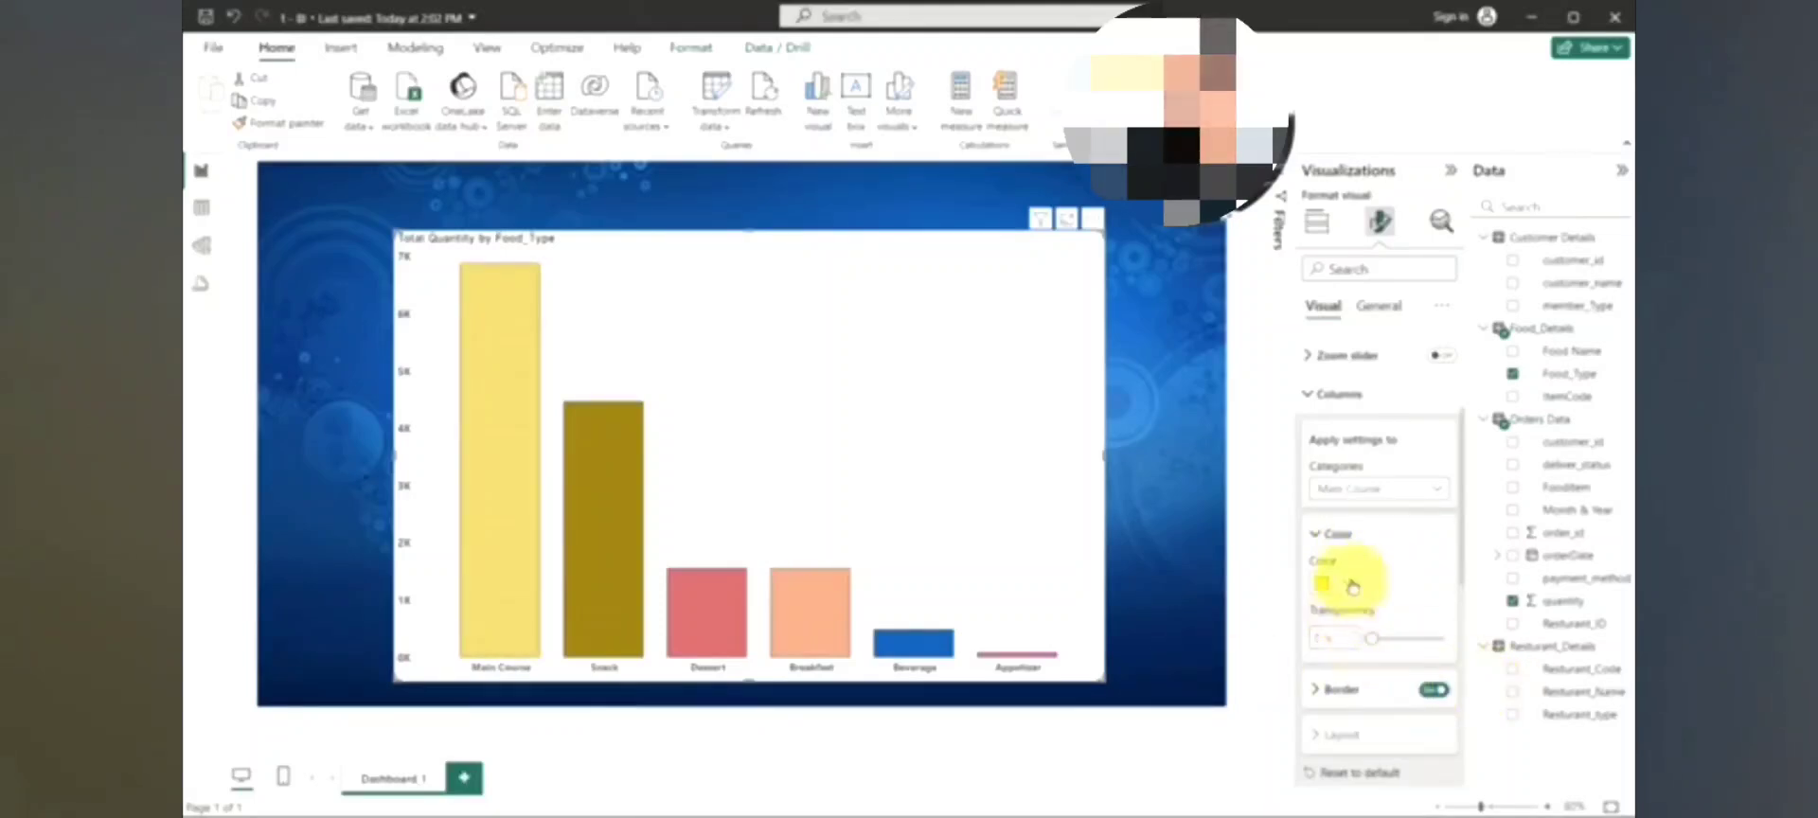
pyautogui.click(1363, 487)
pyautogui.click(1361, 516)
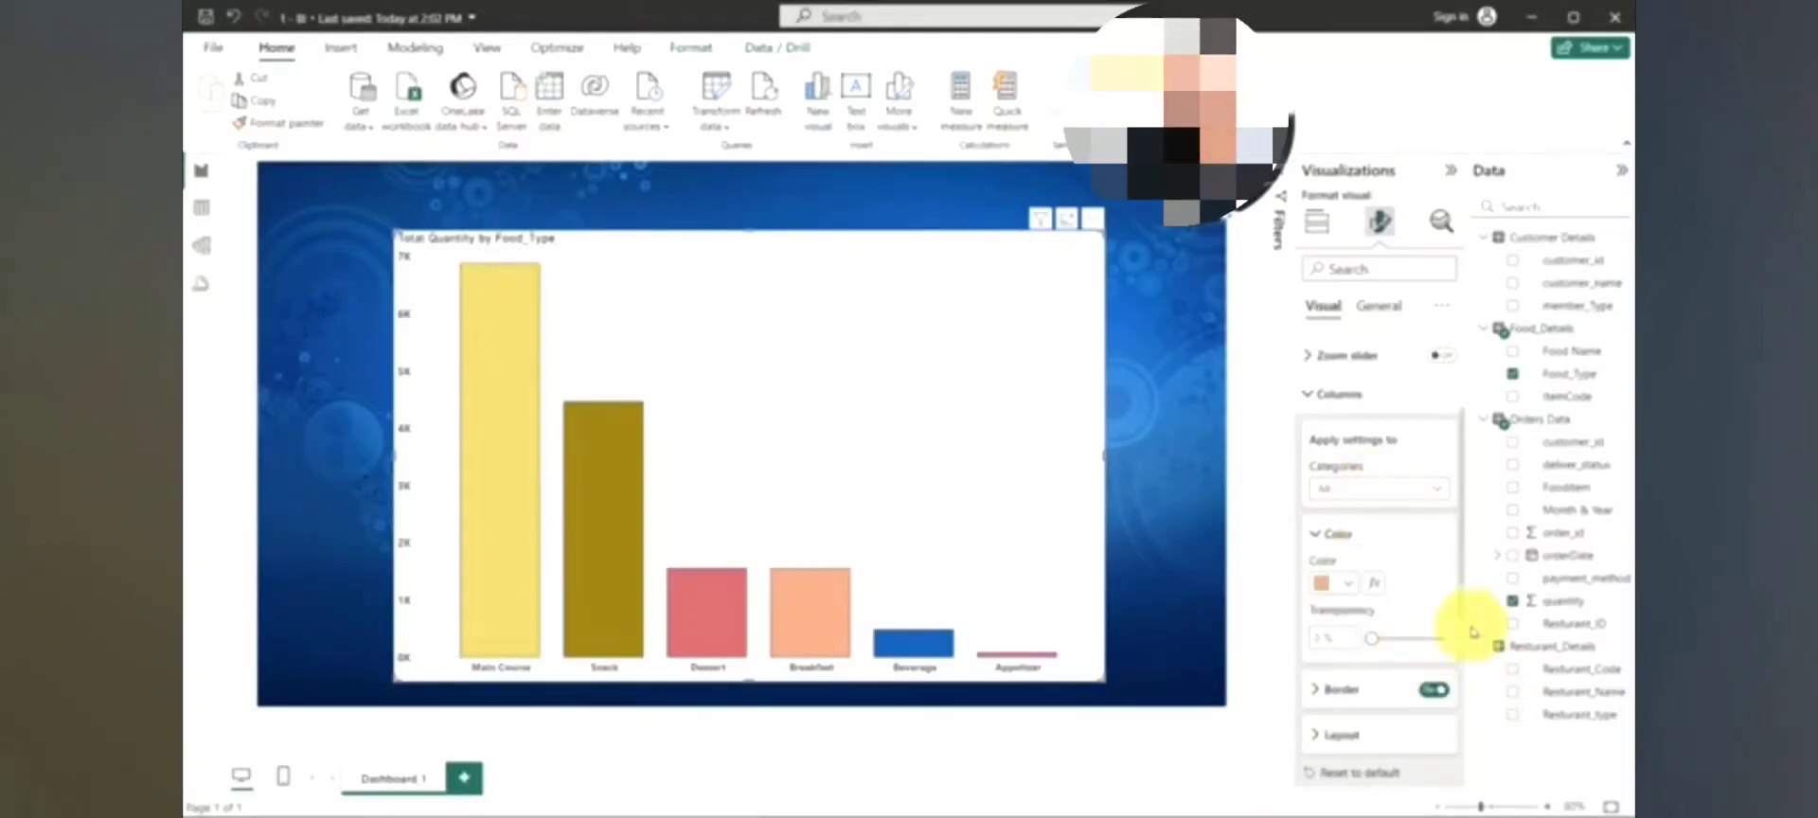
pyautogui.click(1431, 691)
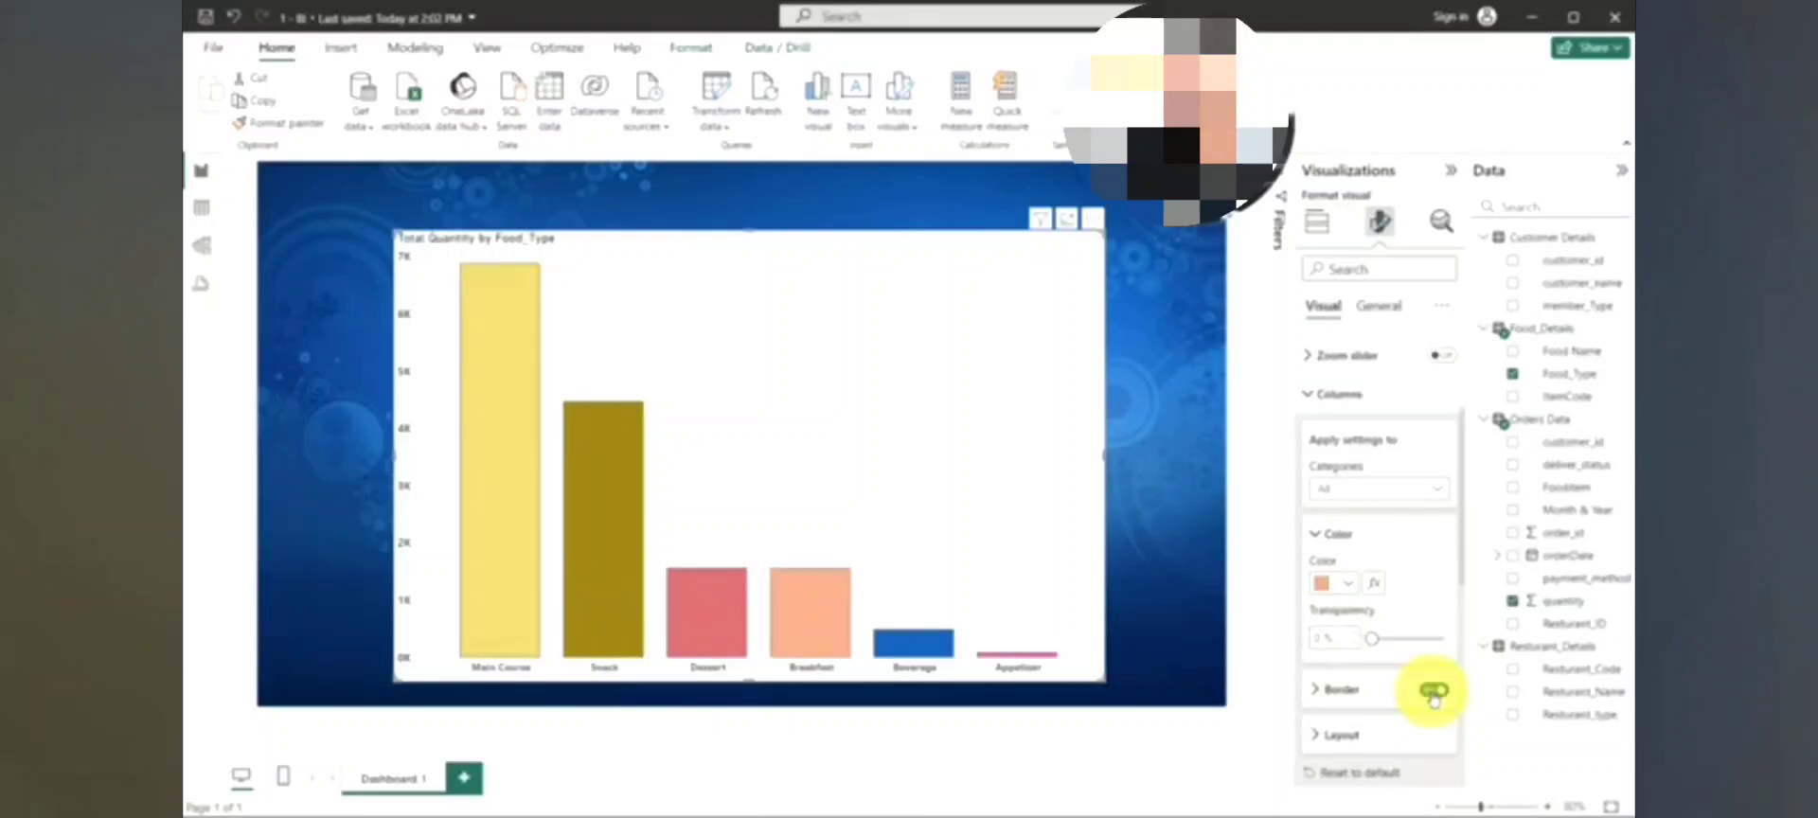
pyautogui.click(1343, 488)
pyautogui.click(1345, 547)
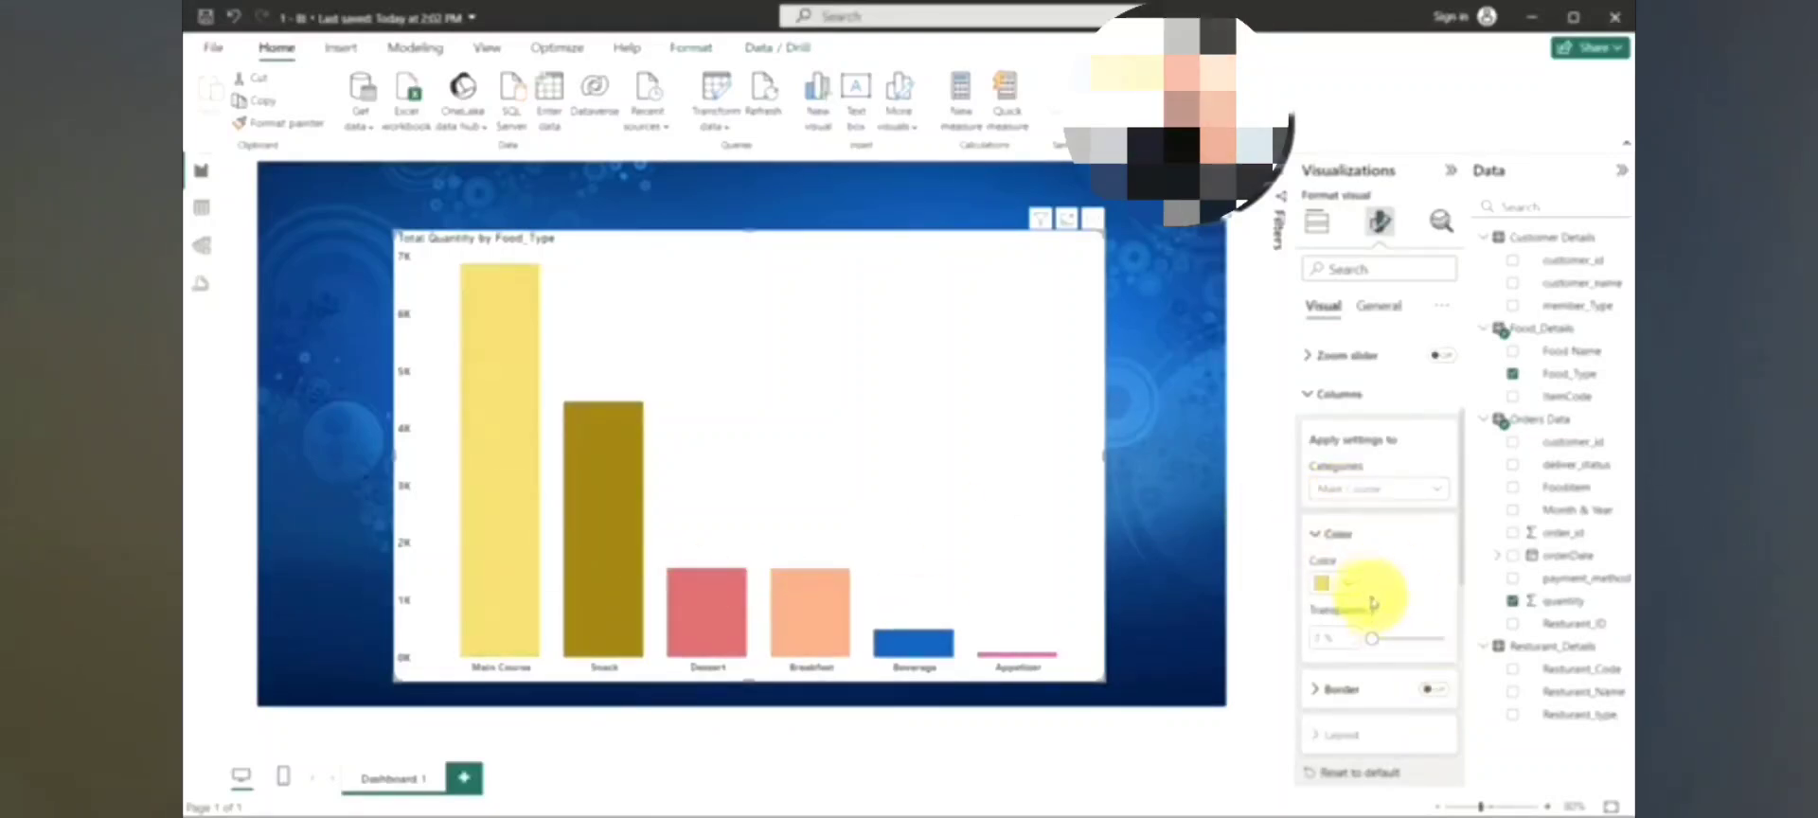
# Turn on data labels for all series of the column chart.
pyautogui.scroll(-1, 1368, 625)
pyautogui.scroll(-2, 1363, 641)
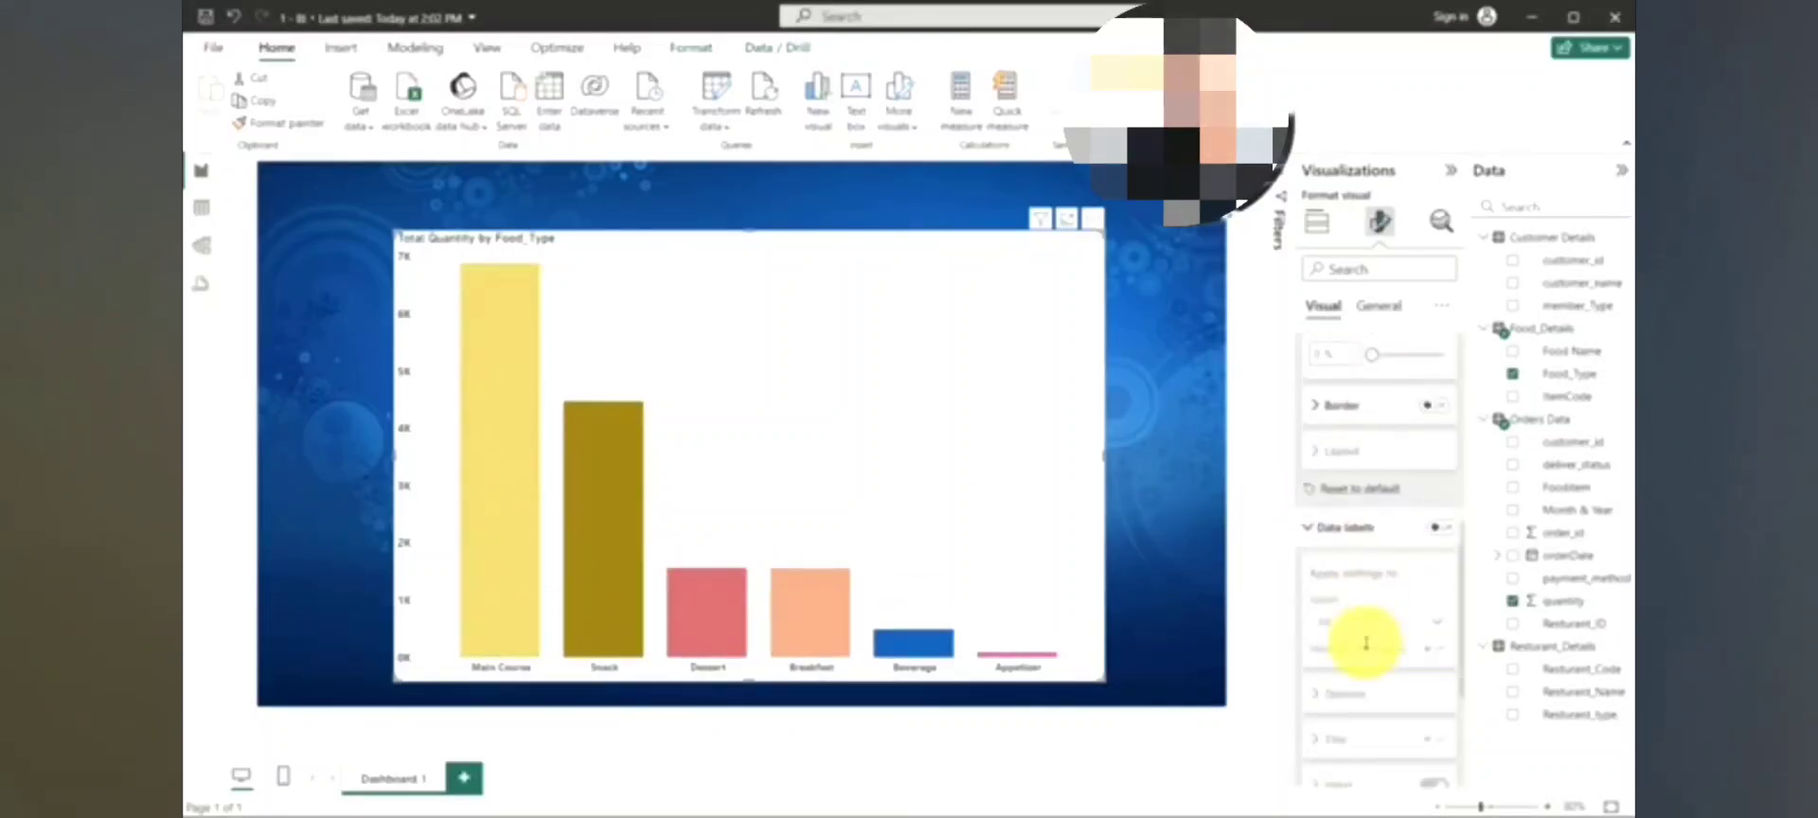
pyautogui.click(1440, 532)
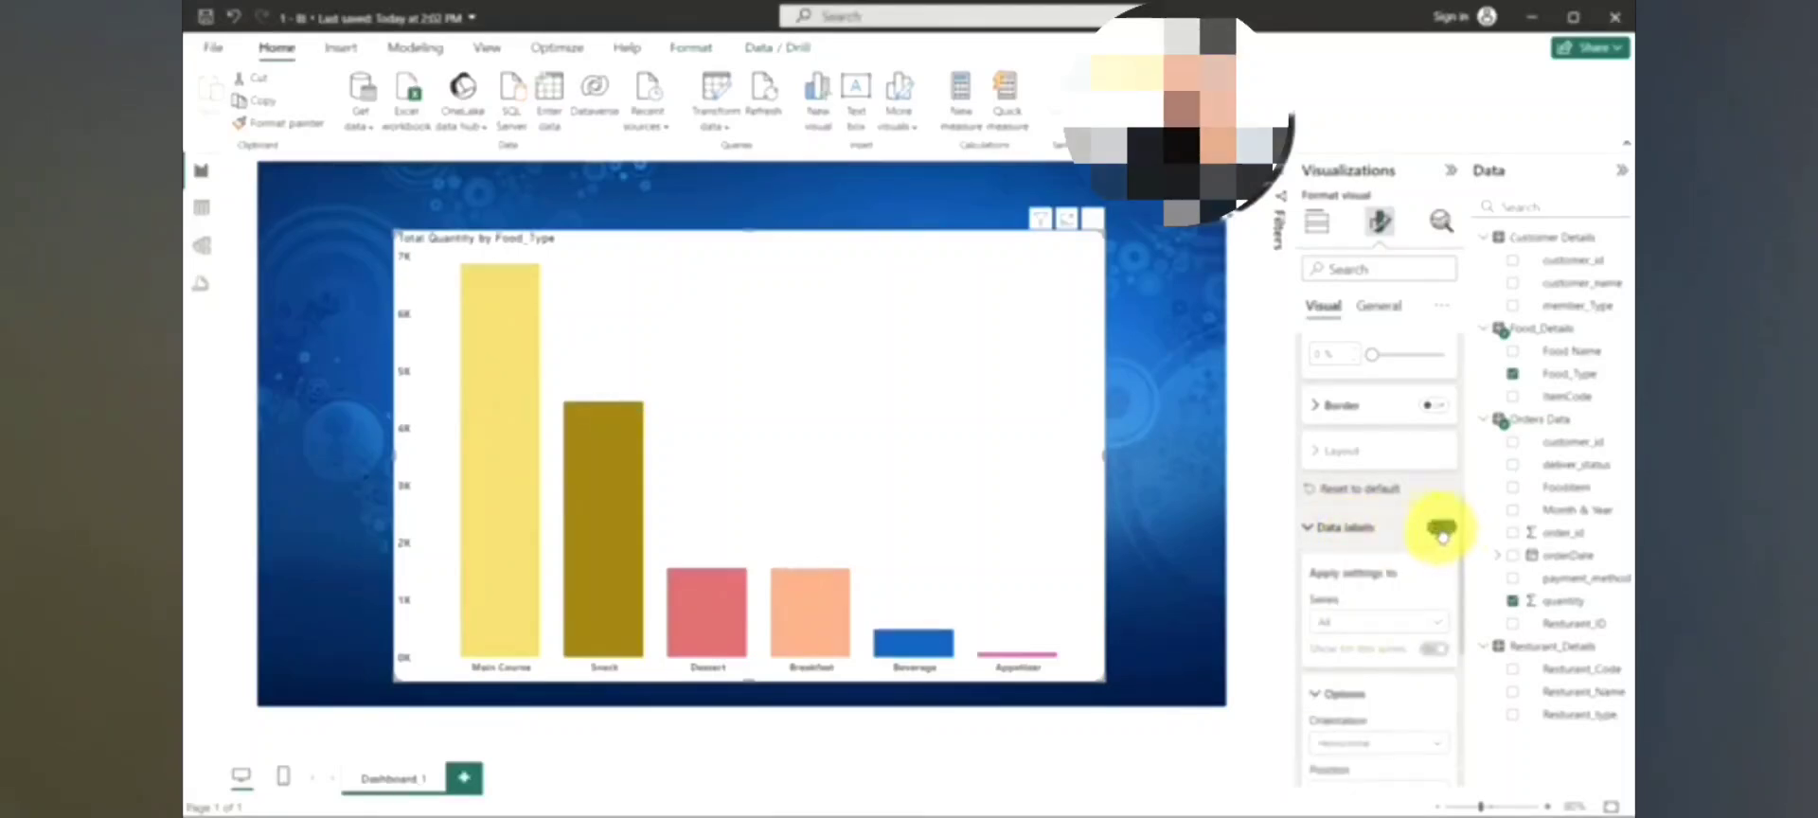
pyautogui.click(1440, 532)
pyautogui.click(1440, 532)
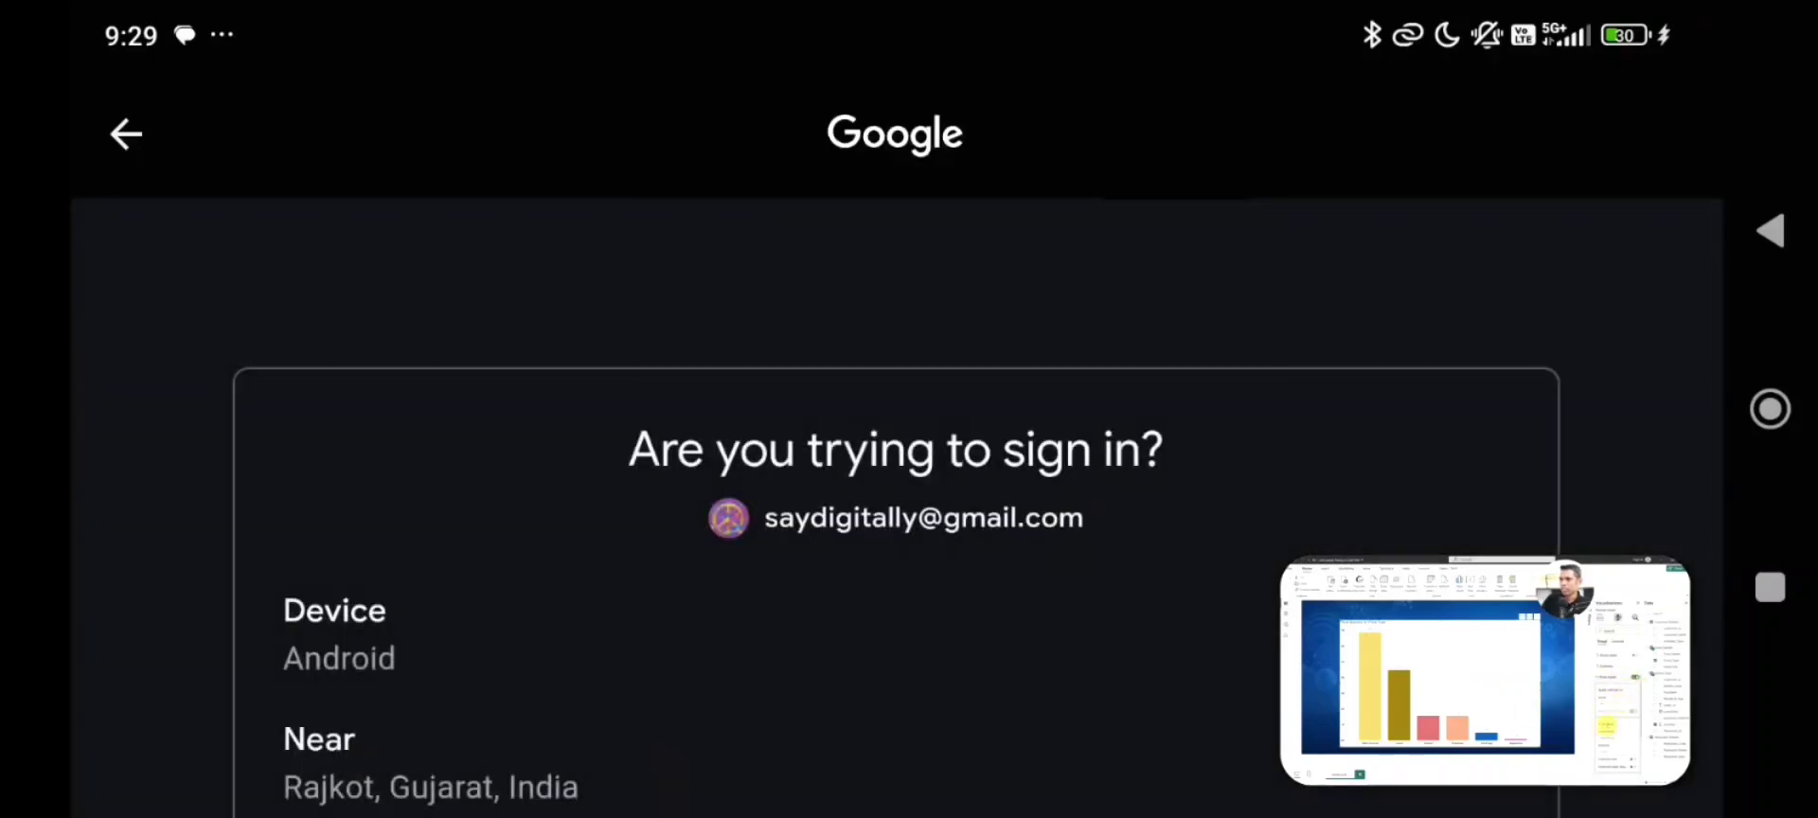
pyautogui.scroll(-5, 895, 511)
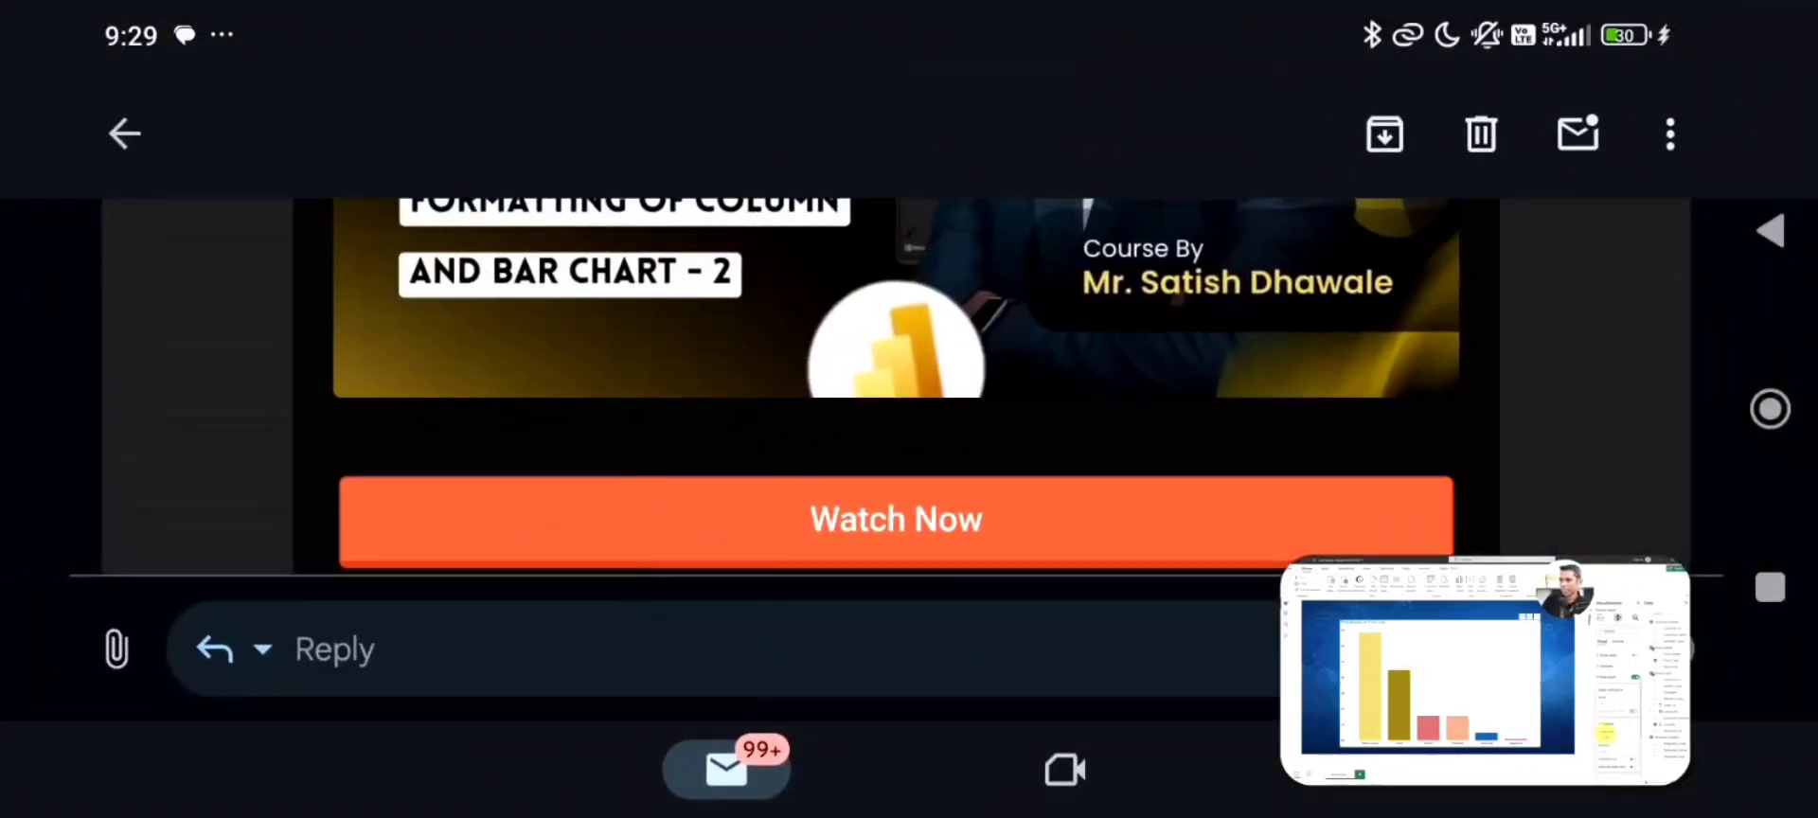
pyautogui.doubleClick(1485, 671)
pyautogui.doubleClick(454, 409)
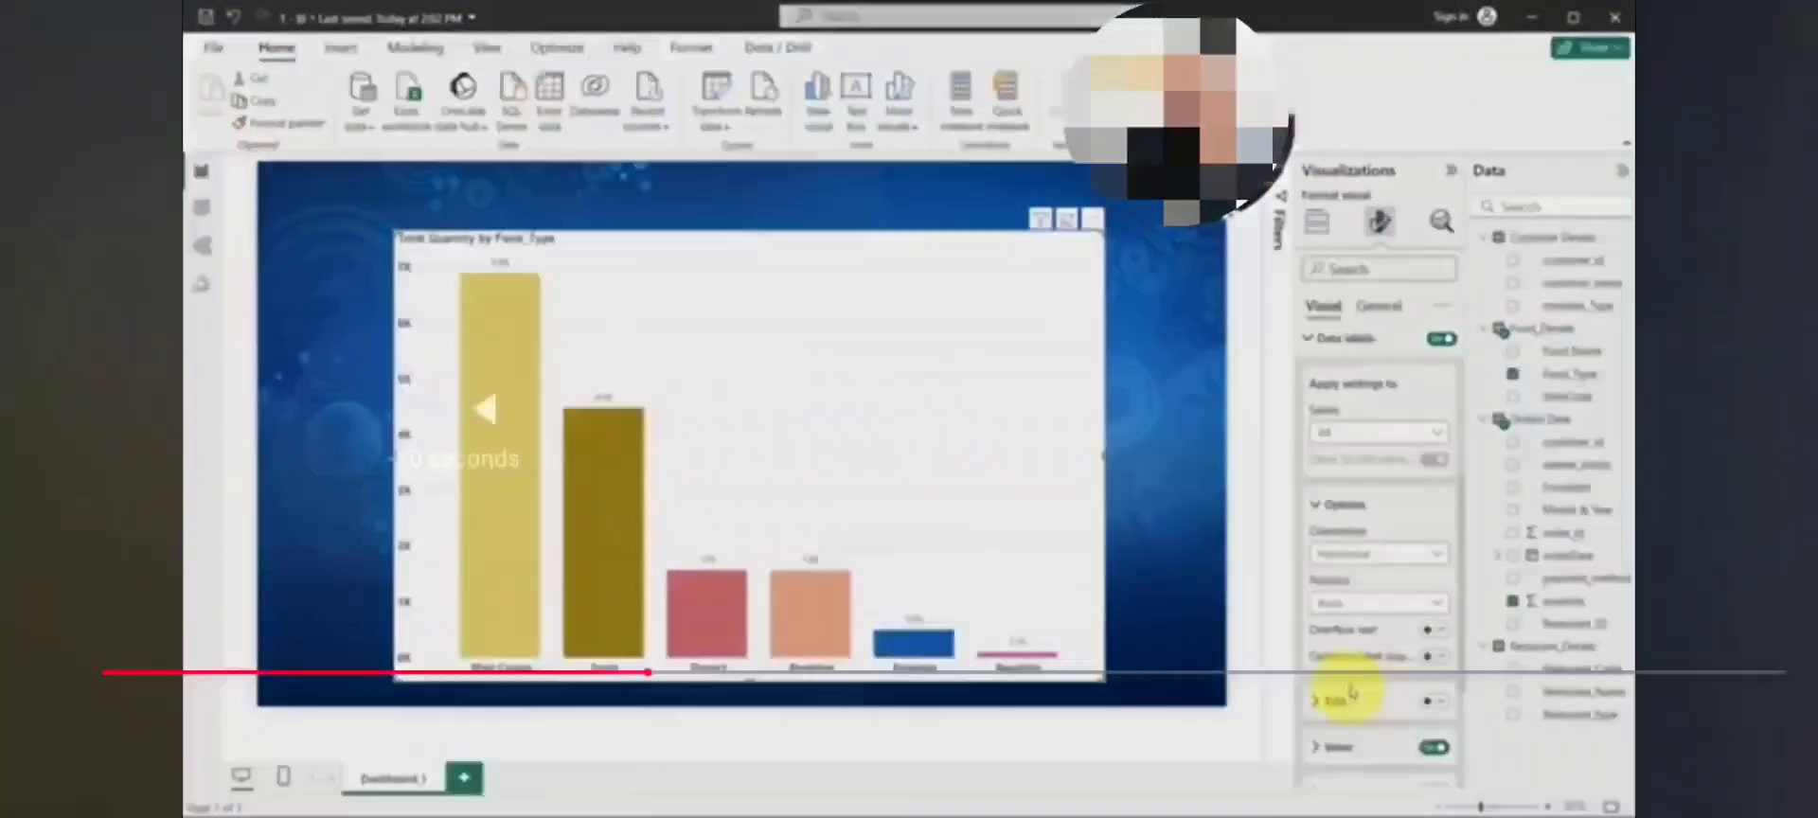
pyautogui.doubleClick(454, 409)
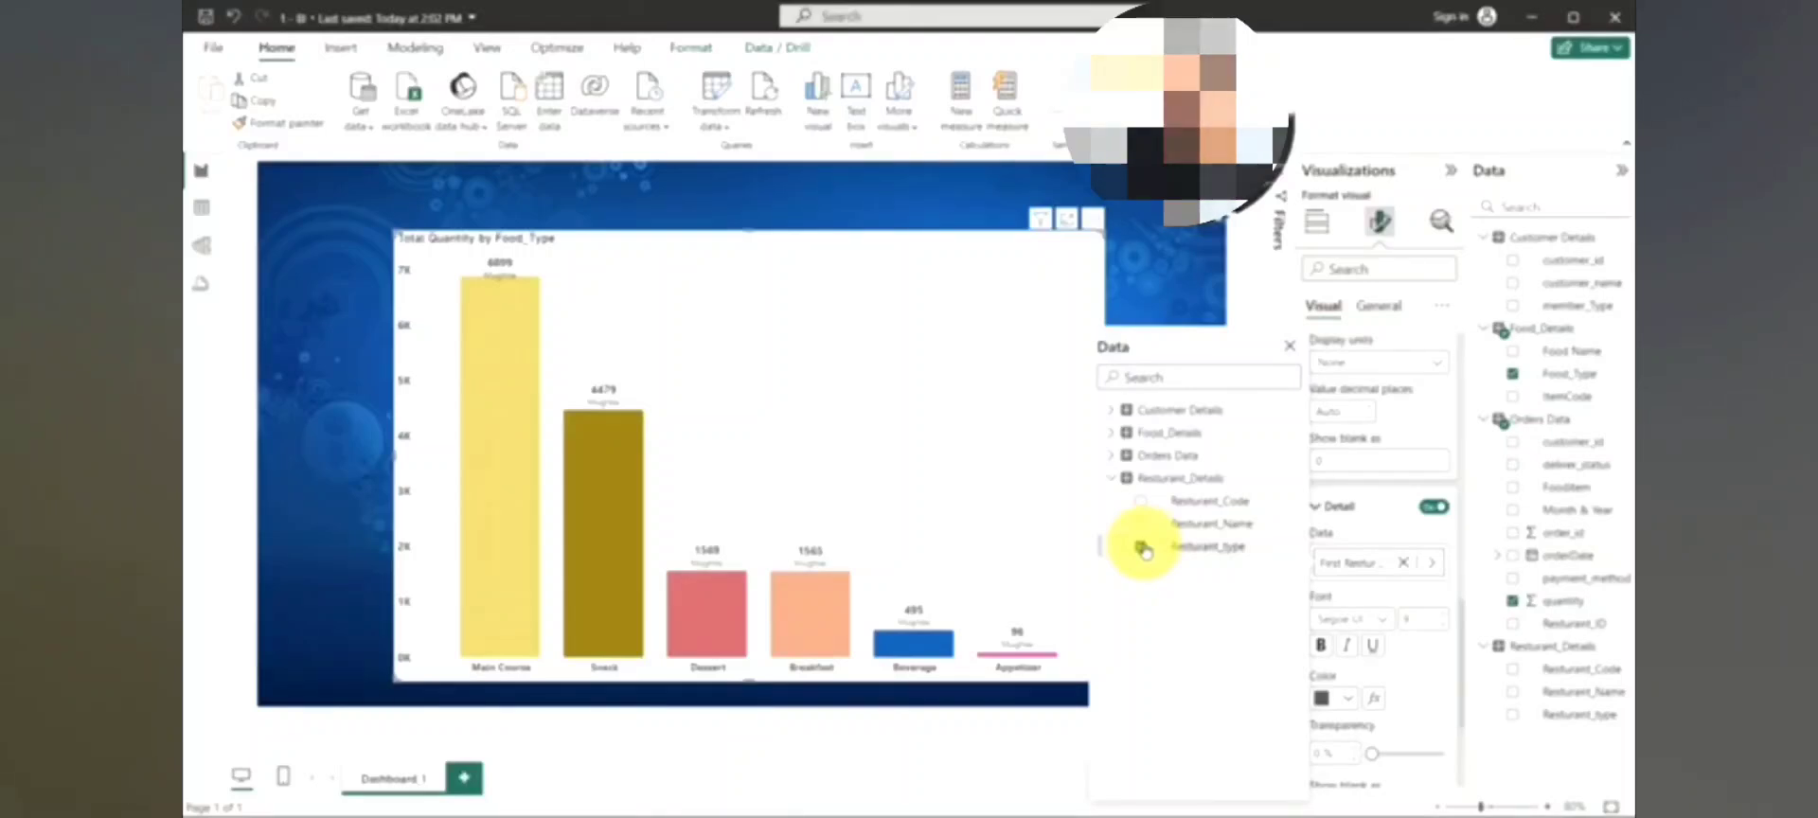
# Try Resturant_Name as the detail field of the data labels and remove it again.
pyautogui.click(1140, 527)
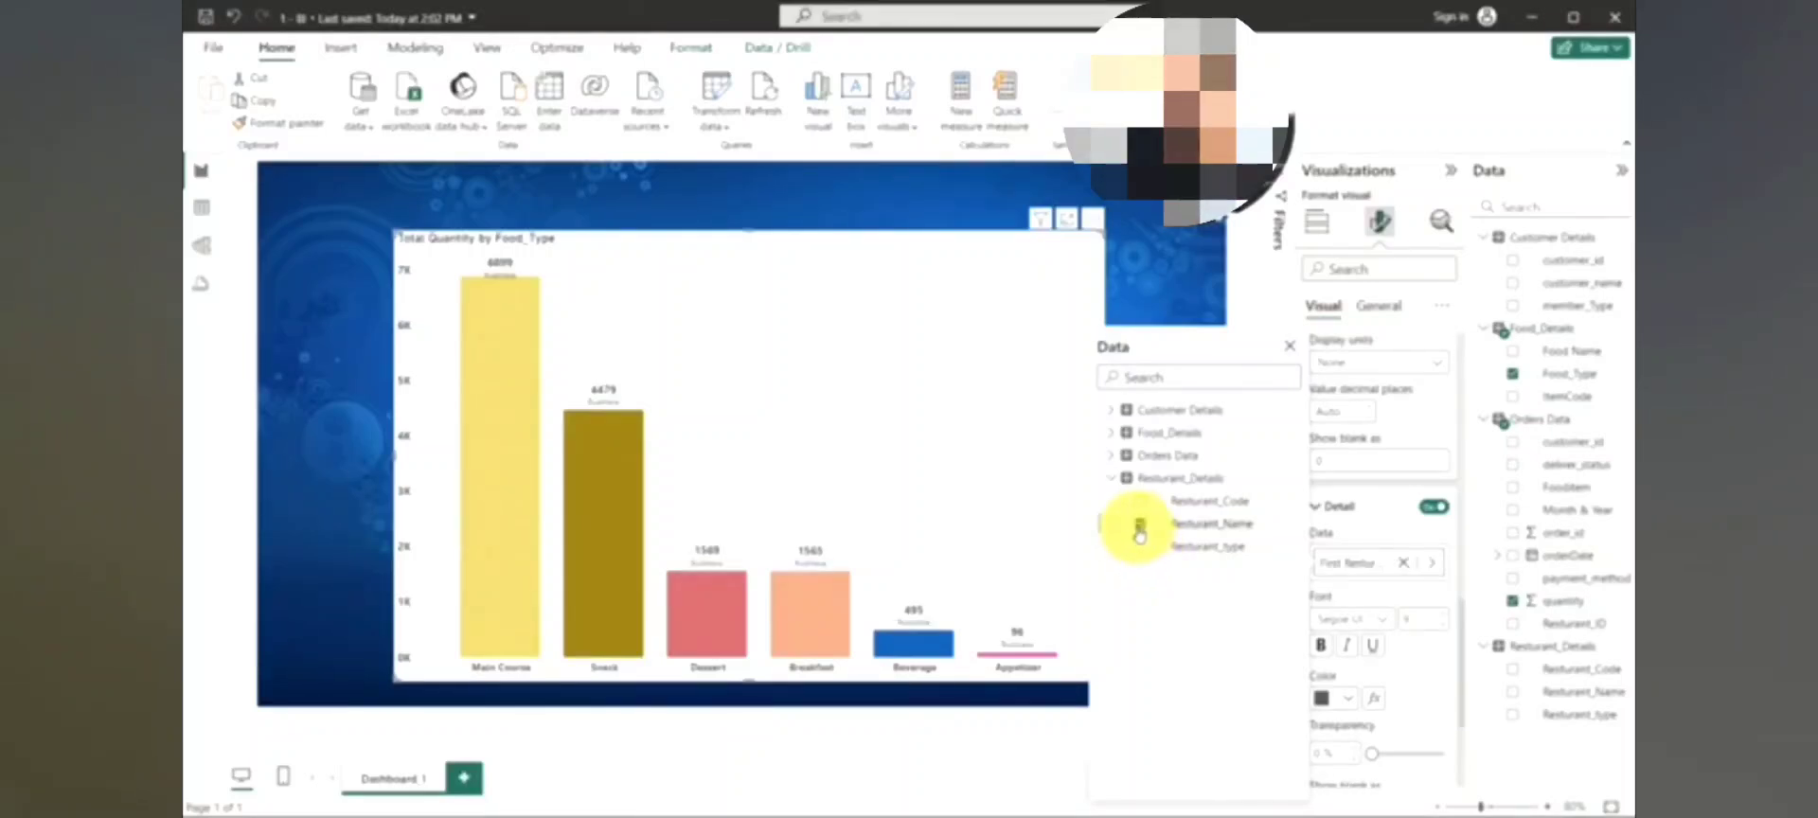
pyautogui.click(1140, 530)
pyautogui.click(1112, 478)
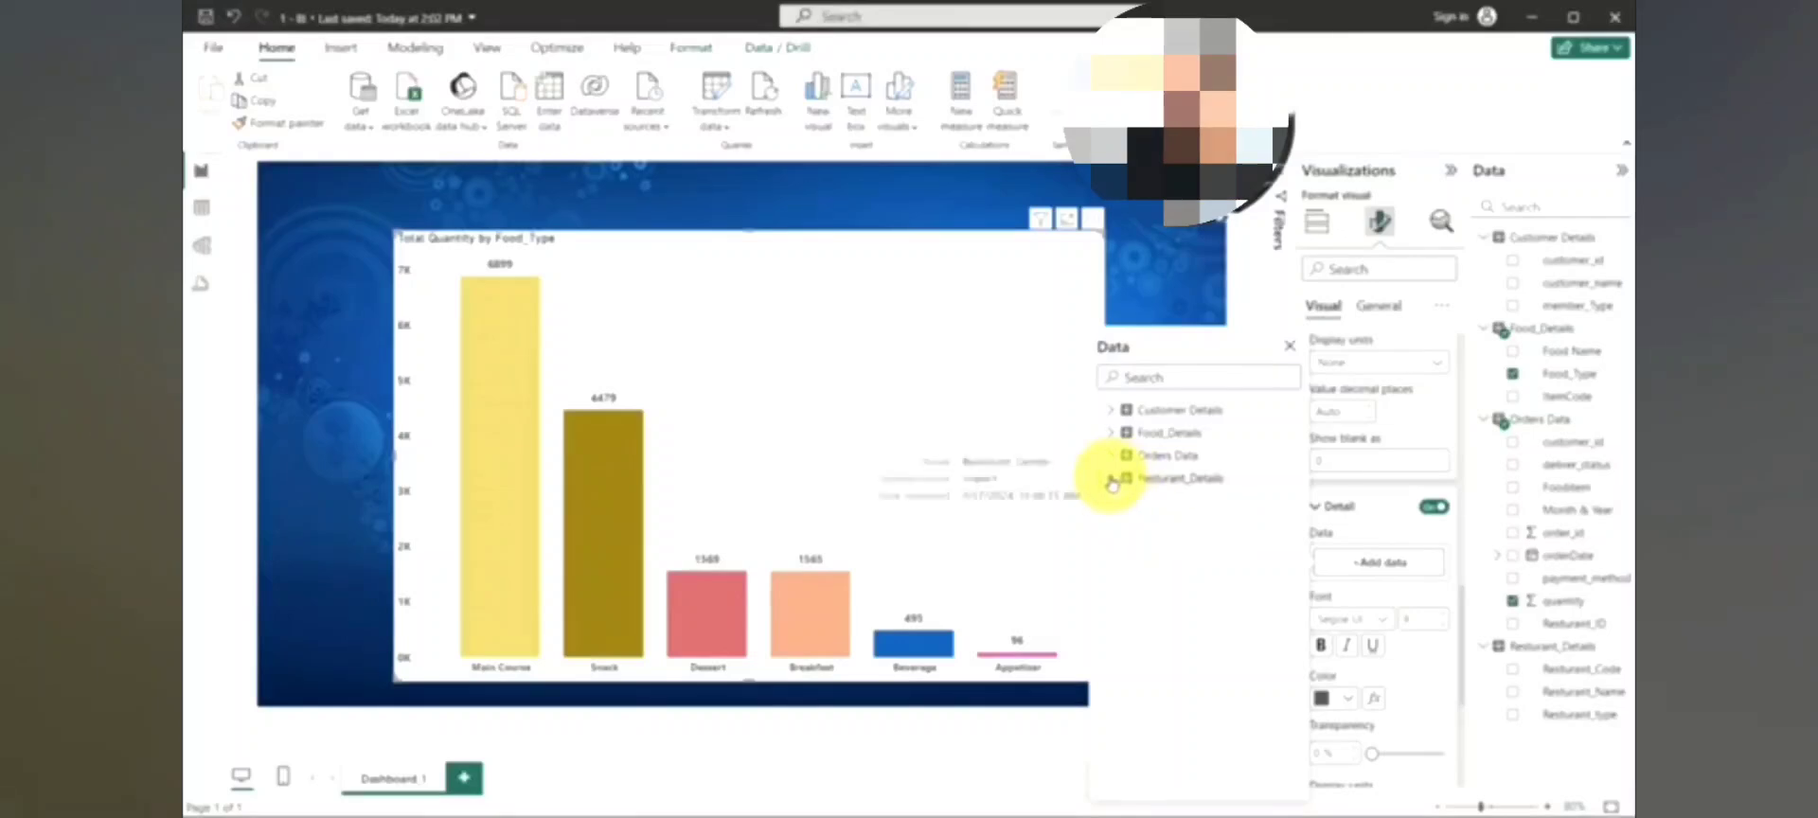
# Try Food_Type from Food_Details as the data label detail field and clear it from the detail settings.
pyautogui.click(1112, 436)
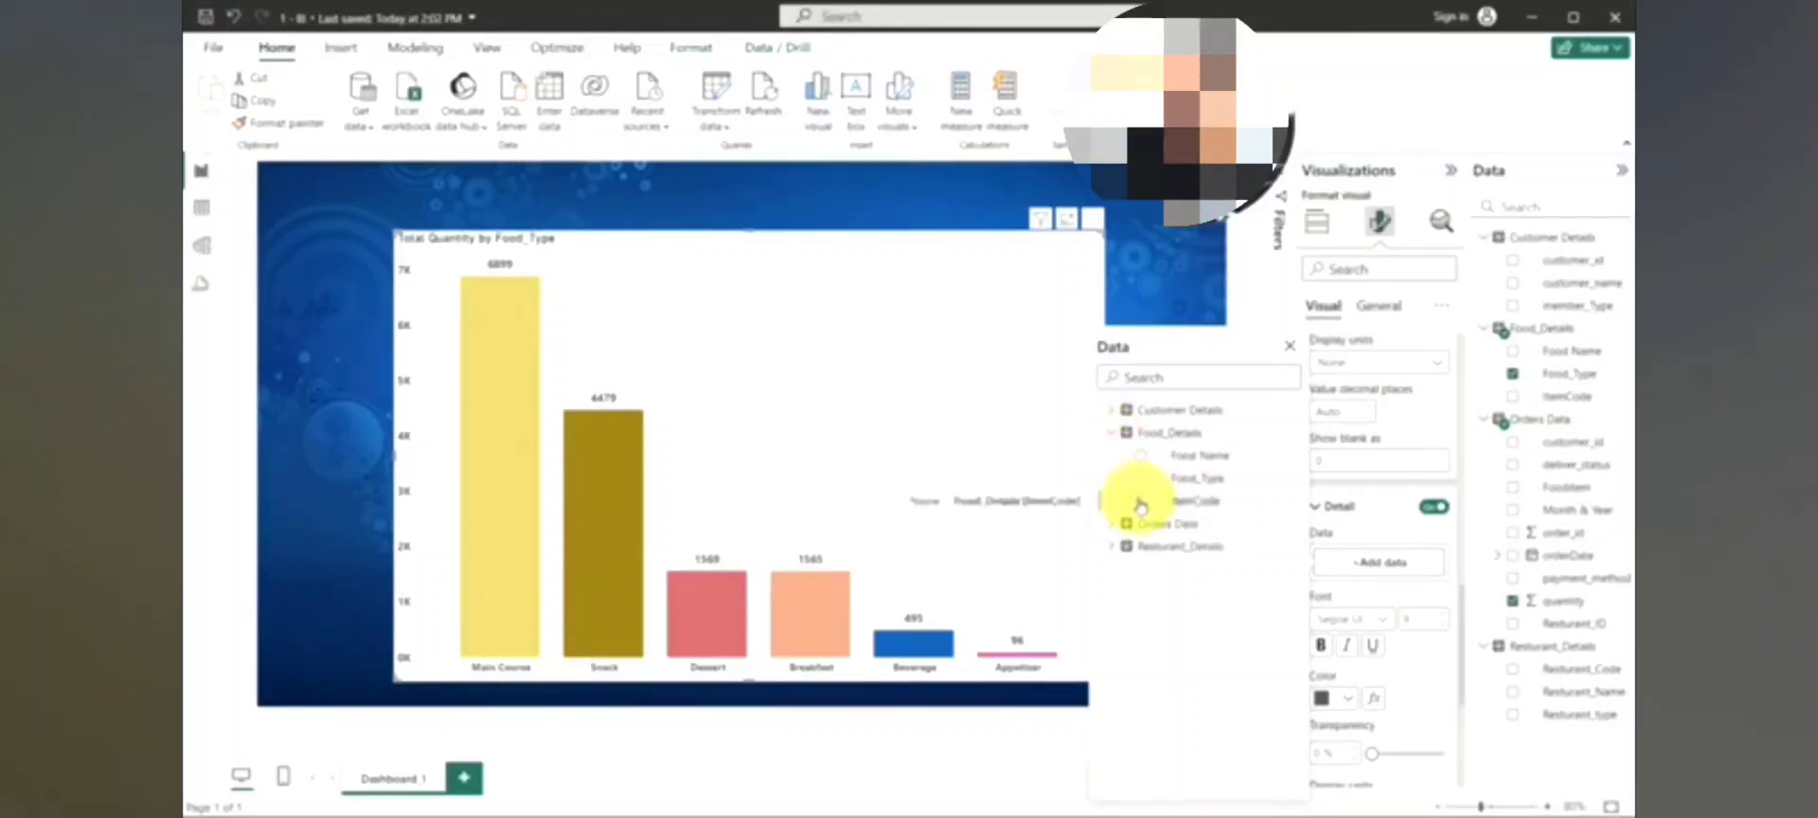
pyautogui.click(1140, 479)
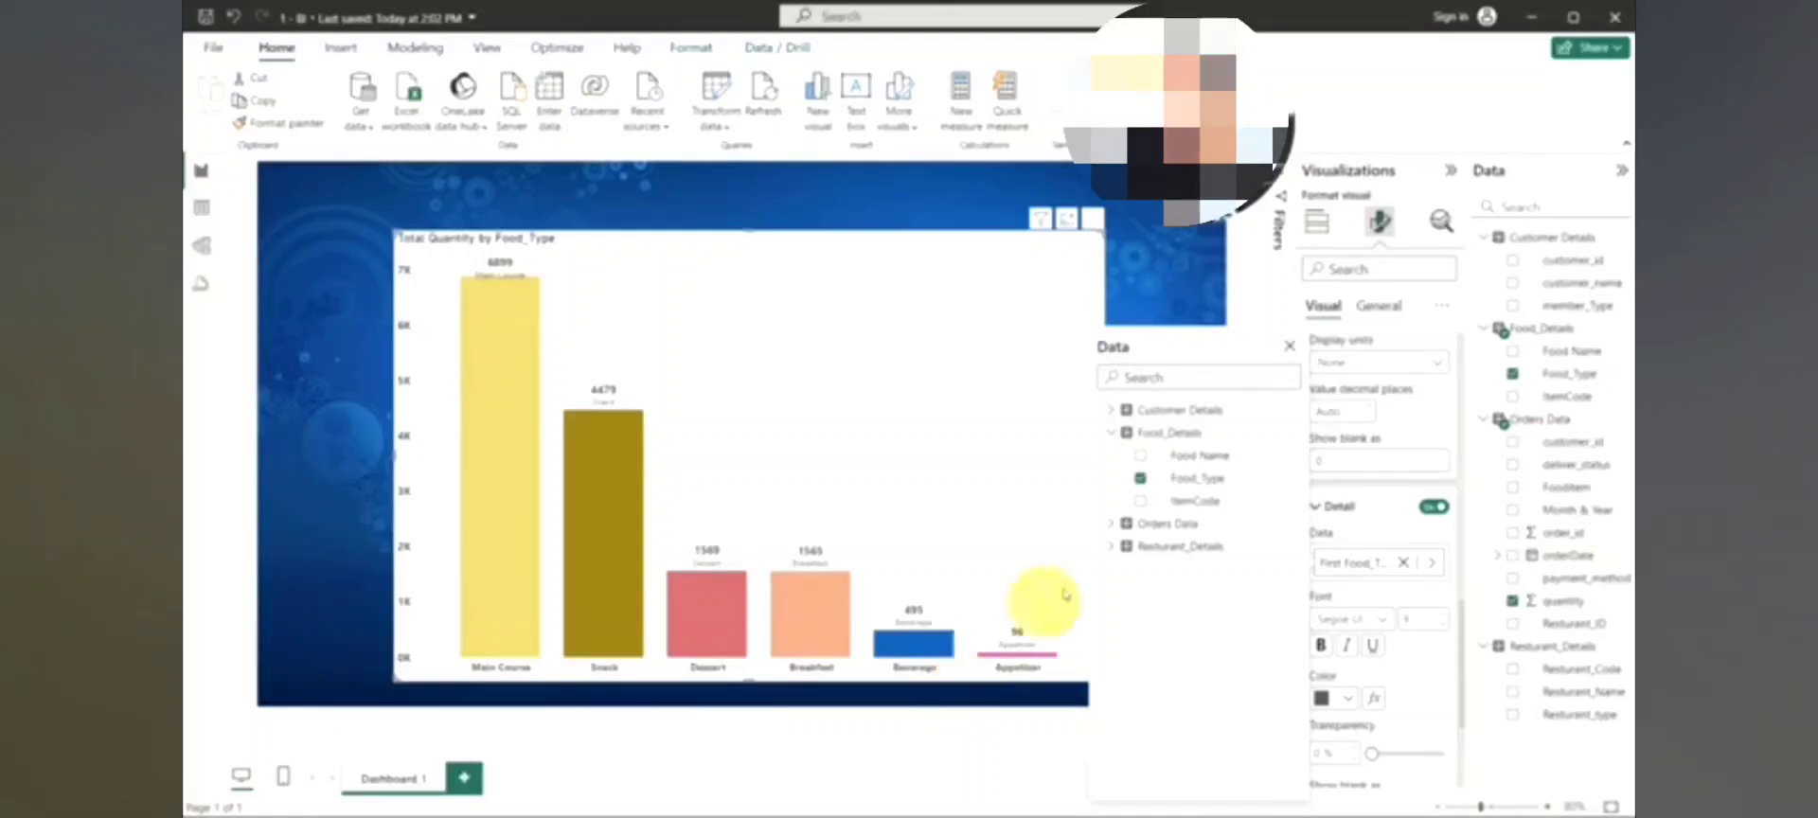
pyautogui.click(1290, 354)
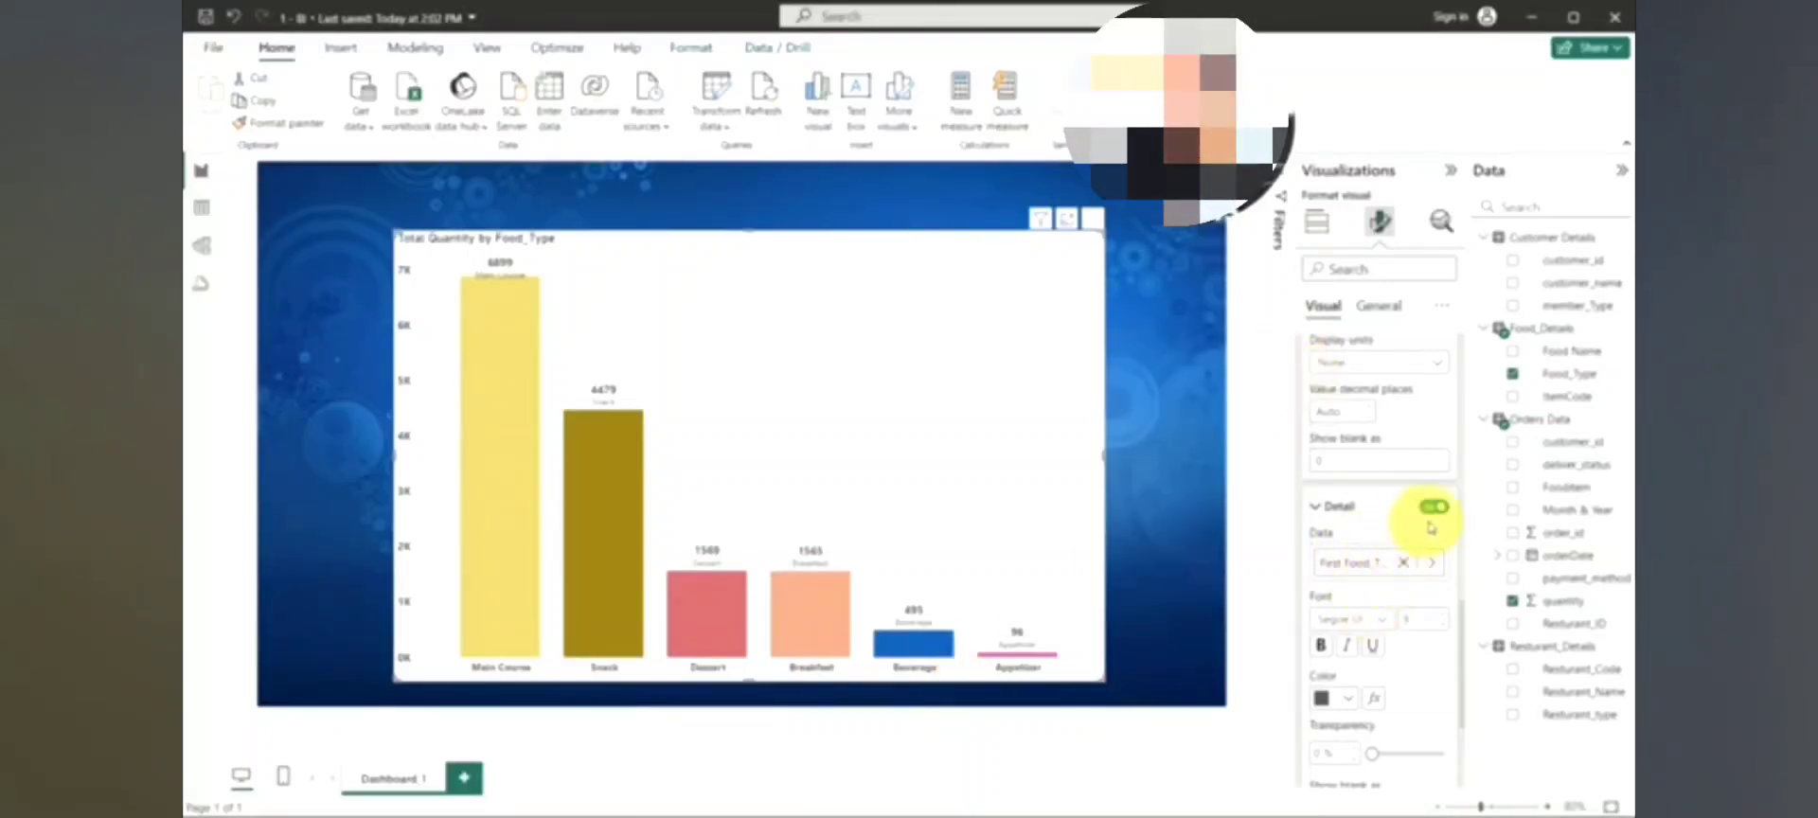
pyautogui.click(1407, 567)
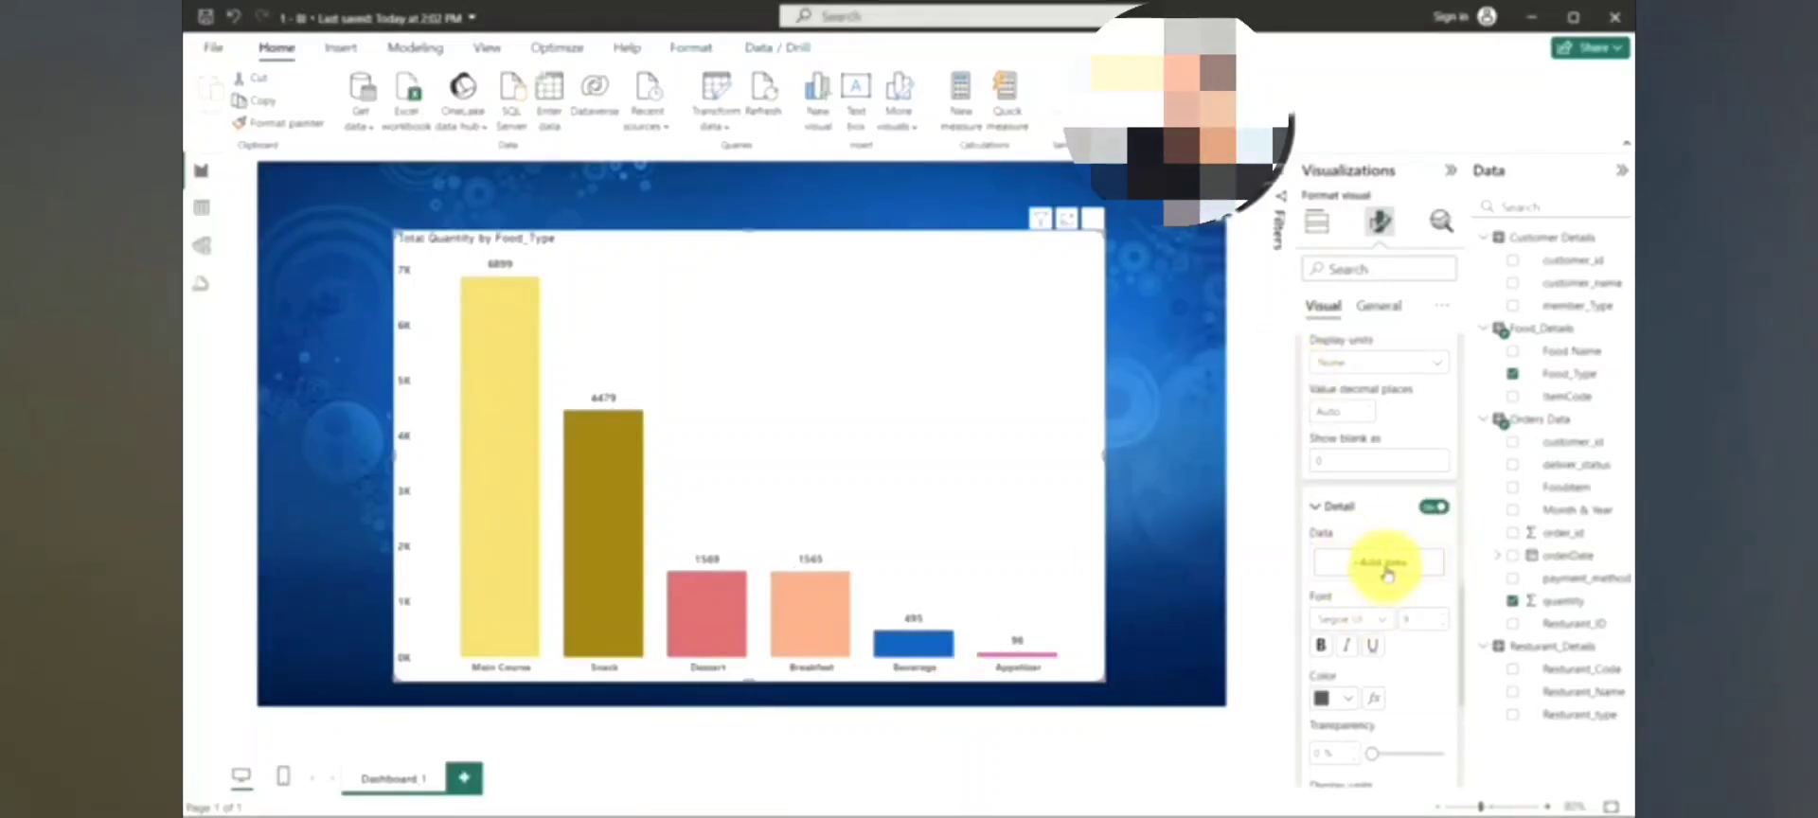
# Add and remove Food_Type once more as the label detail field, and turn off the data label detail.
pyautogui.click(1384, 567)
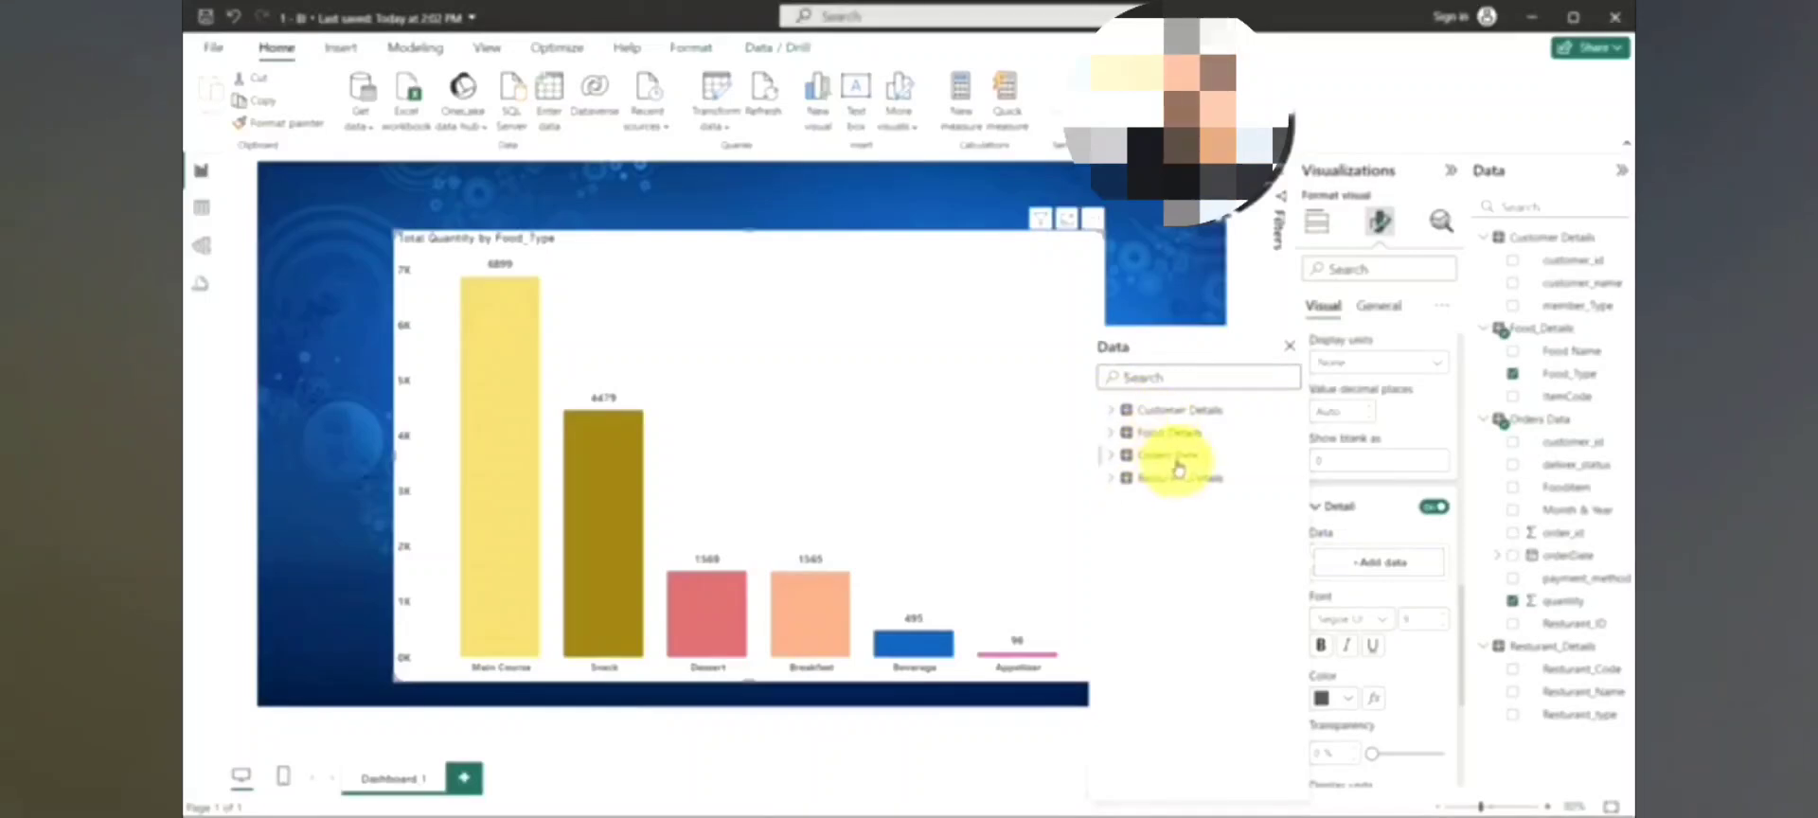
pyautogui.click(1122, 435)
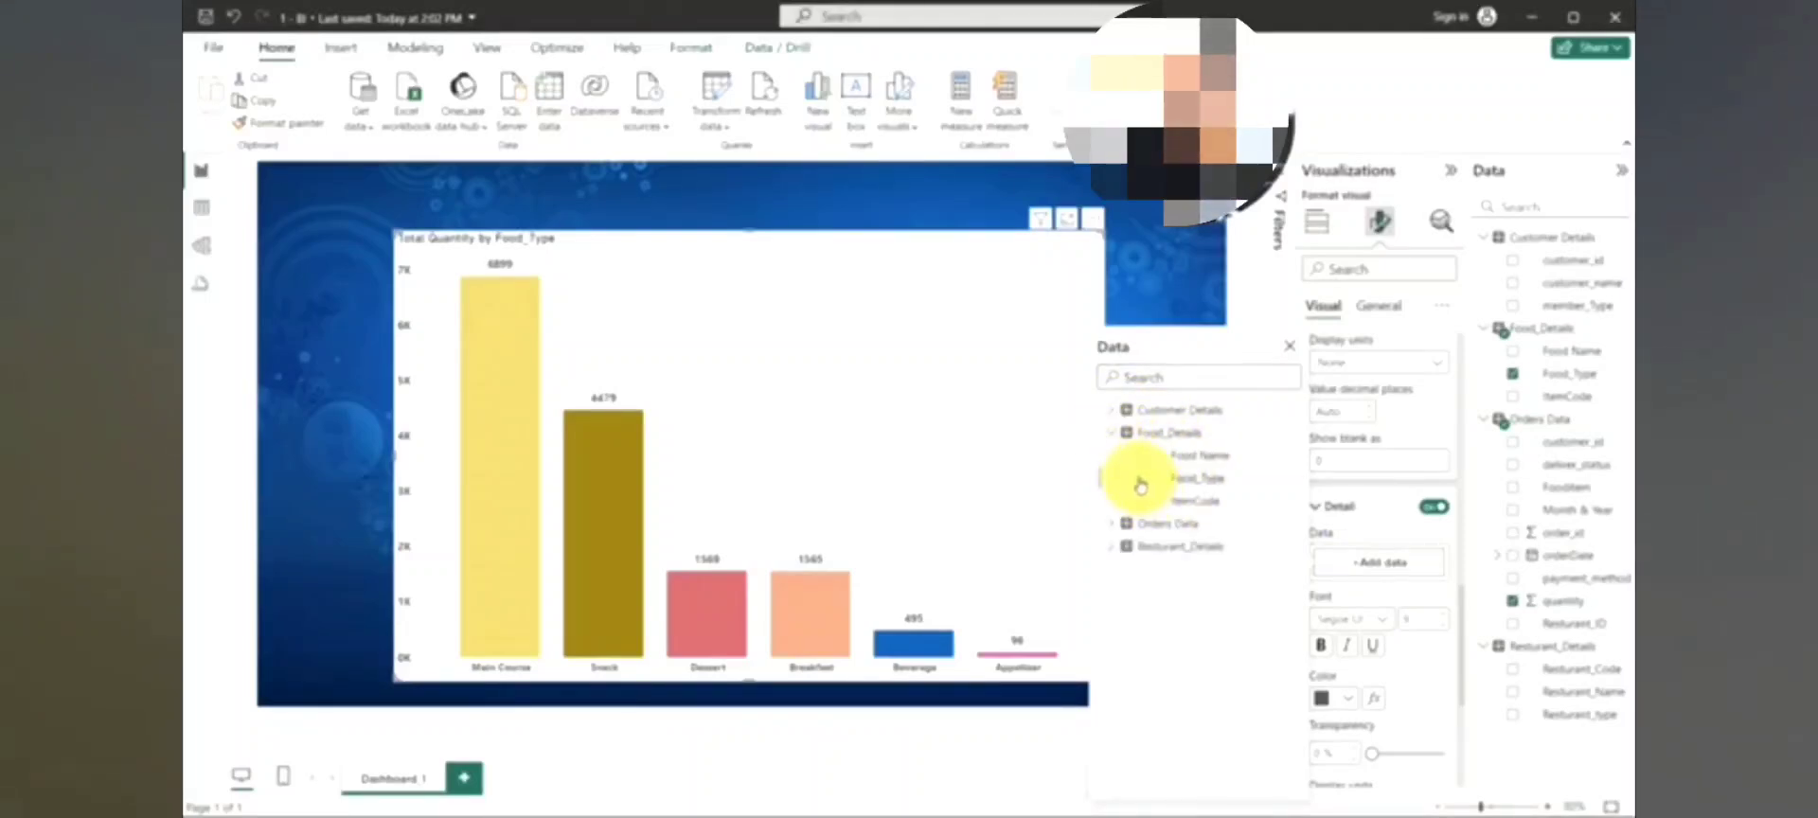
pyautogui.click(1139, 480)
pyautogui.click(1139, 480)
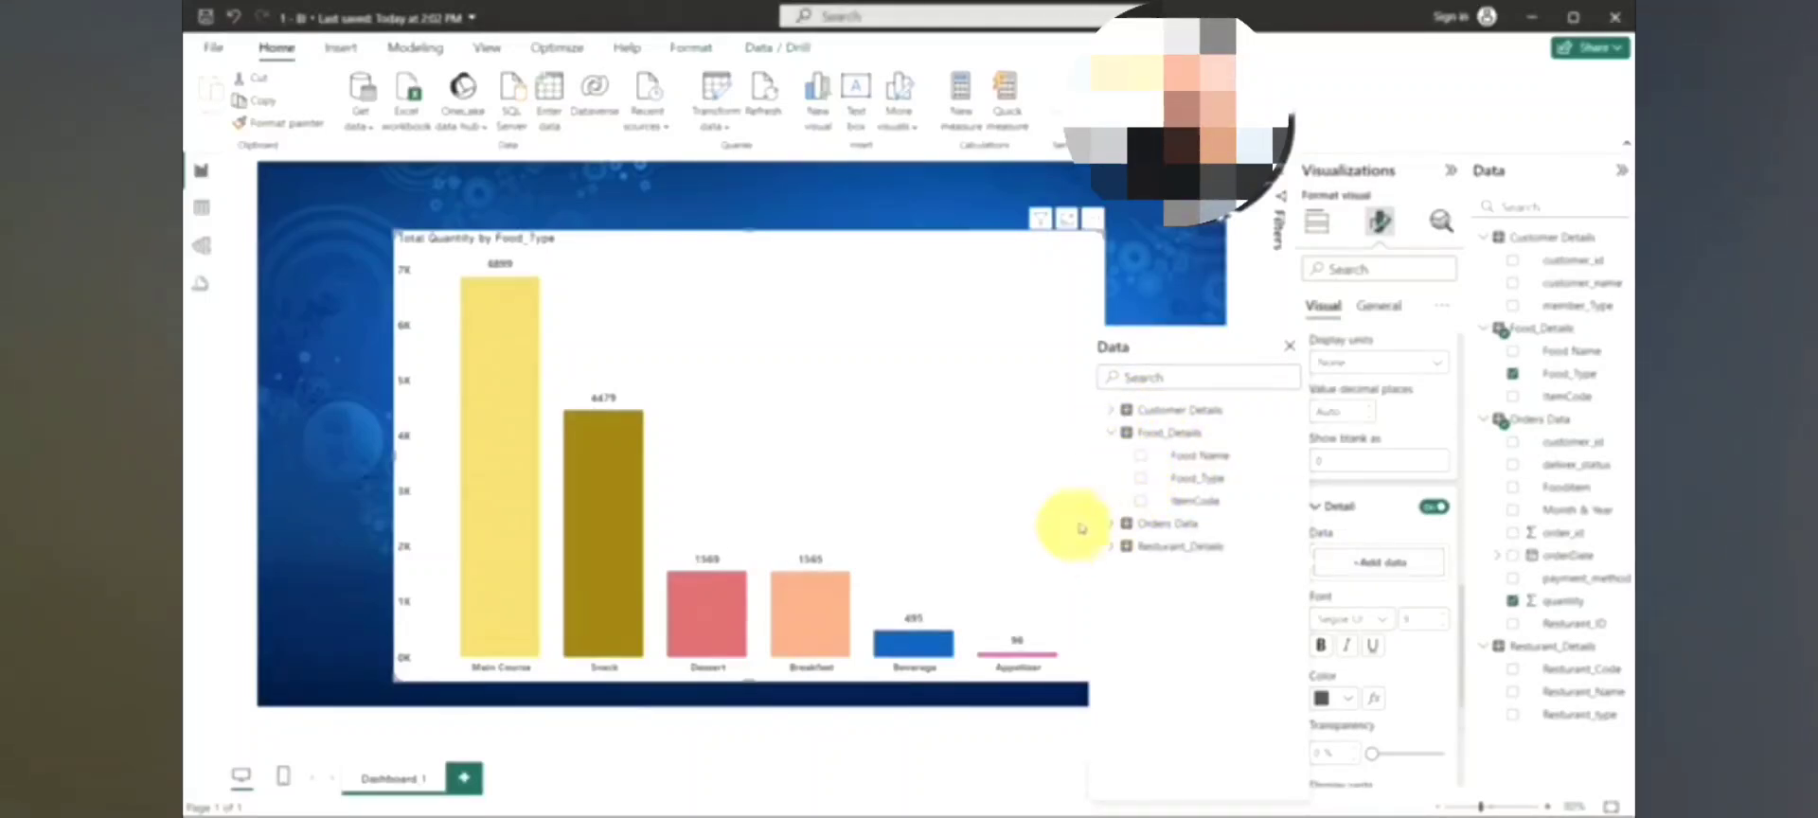
pyautogui.click(1290, 347)
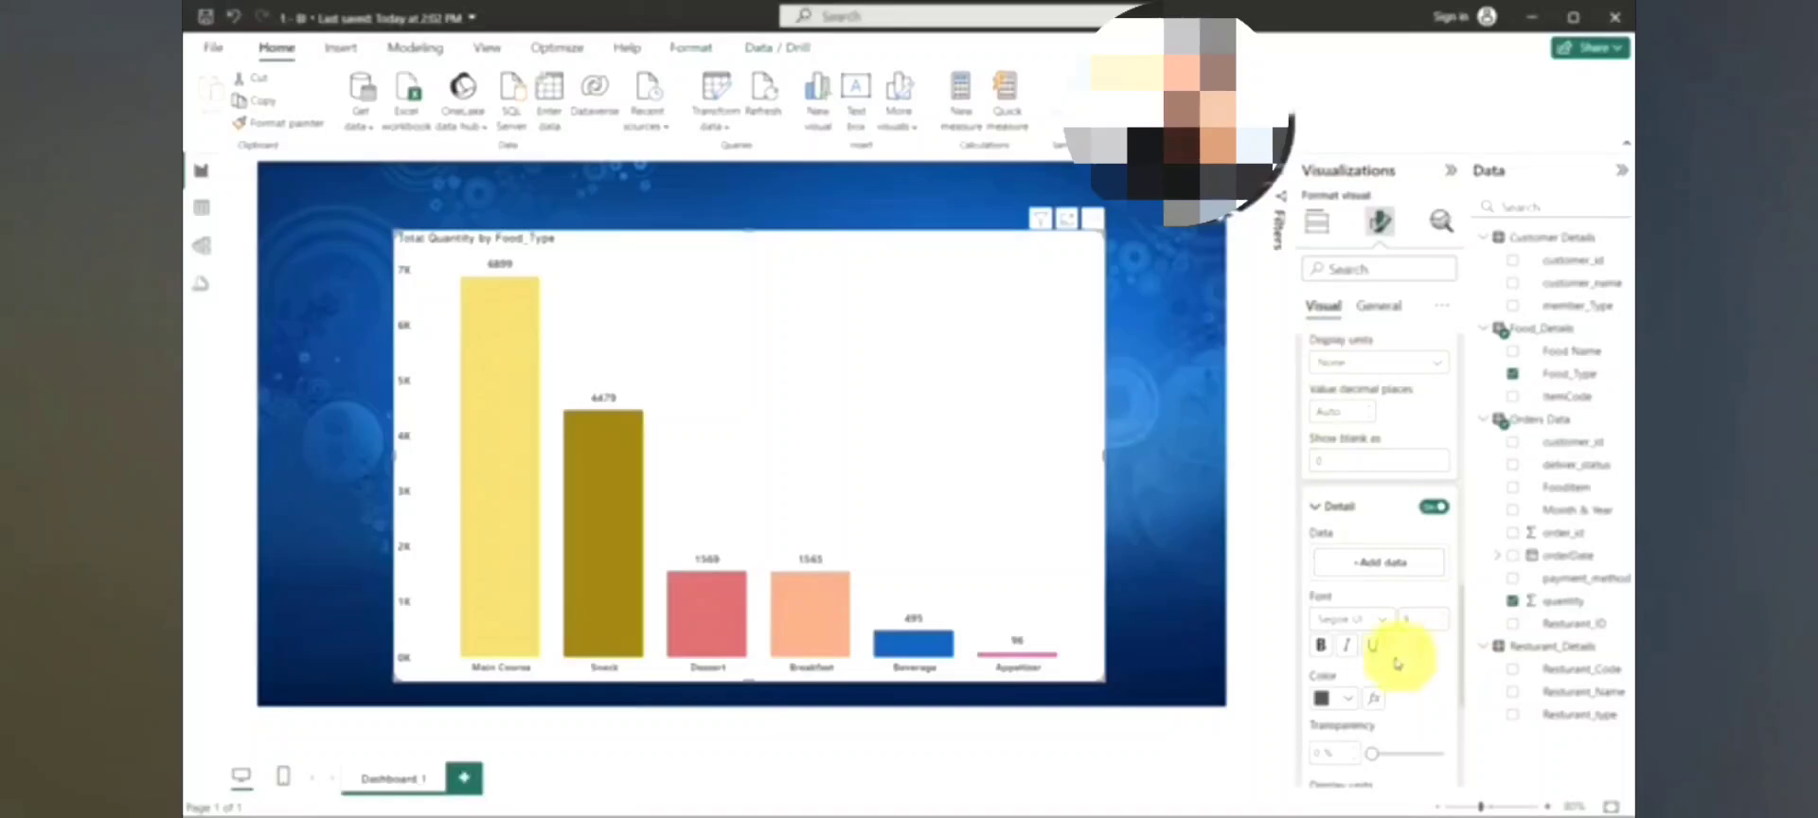
pyautogui.click(1432, 506)
pyautogui.click(1330, 512)
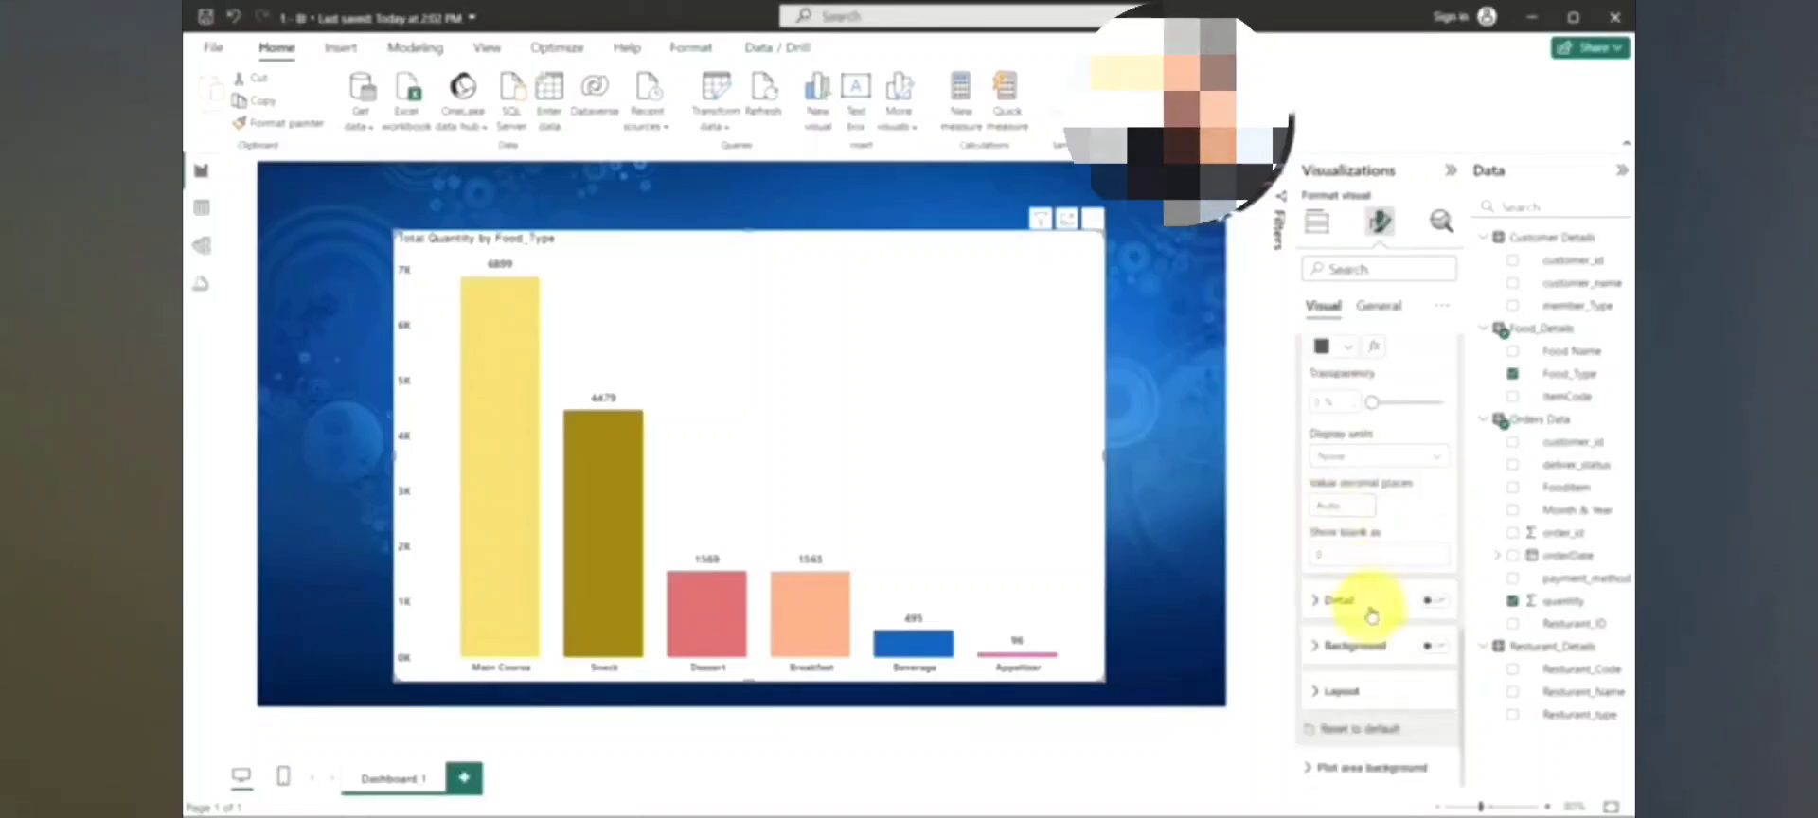
# Turn on the background of the data labels.
pyautogui.click(1360, 653)
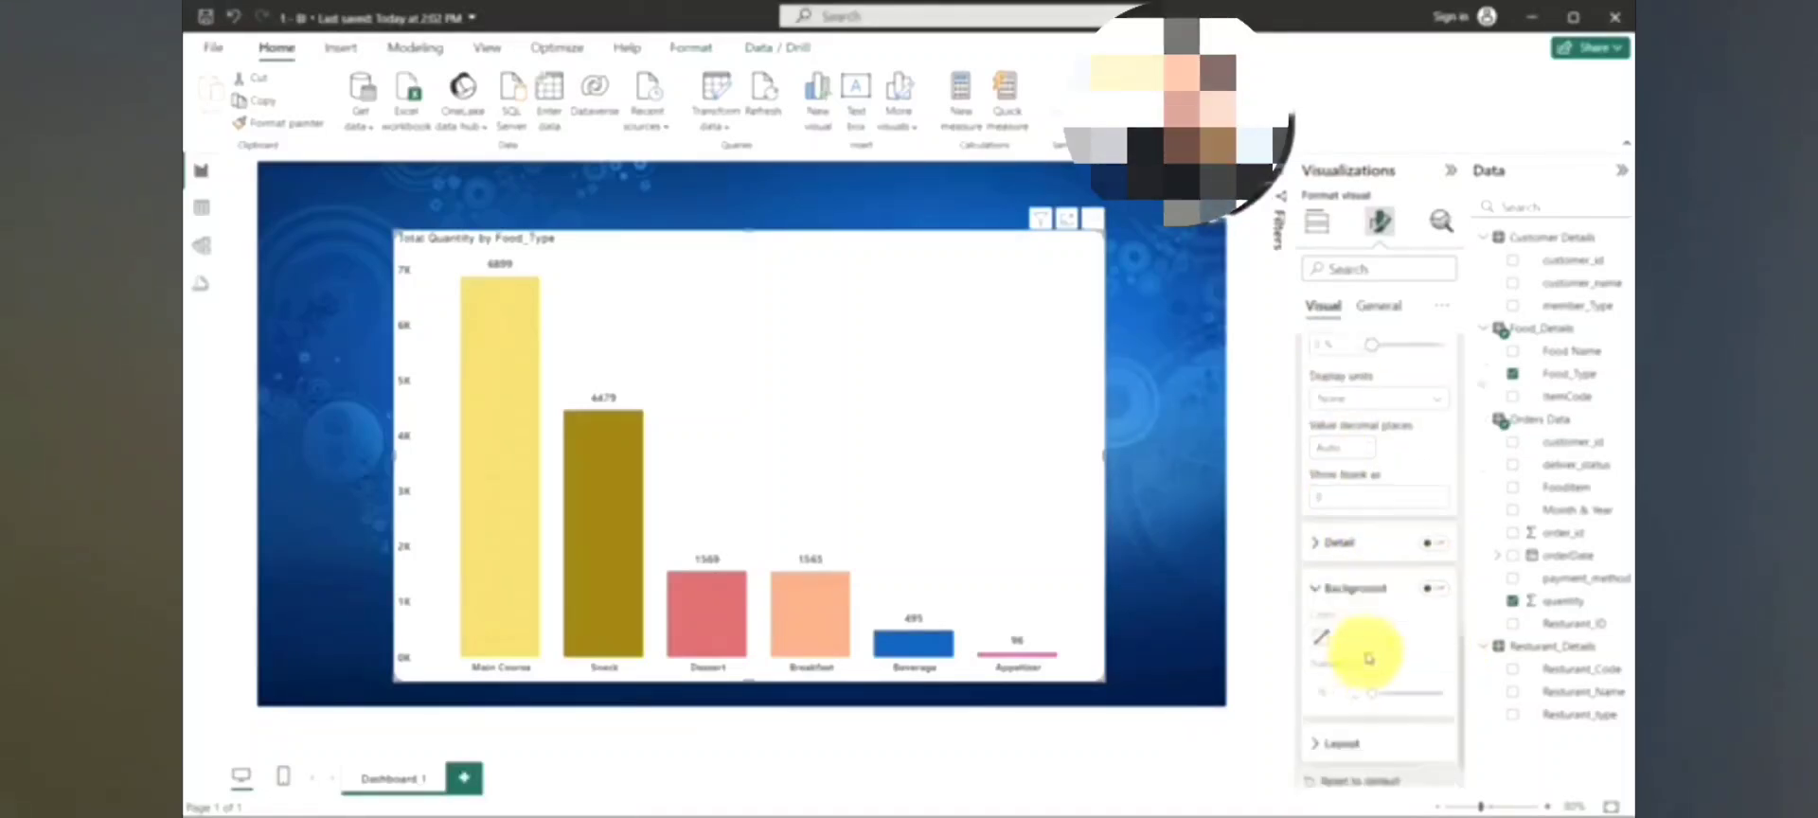
pyautogui.click(1436, 539)
pyautogui.click(1434, 539)
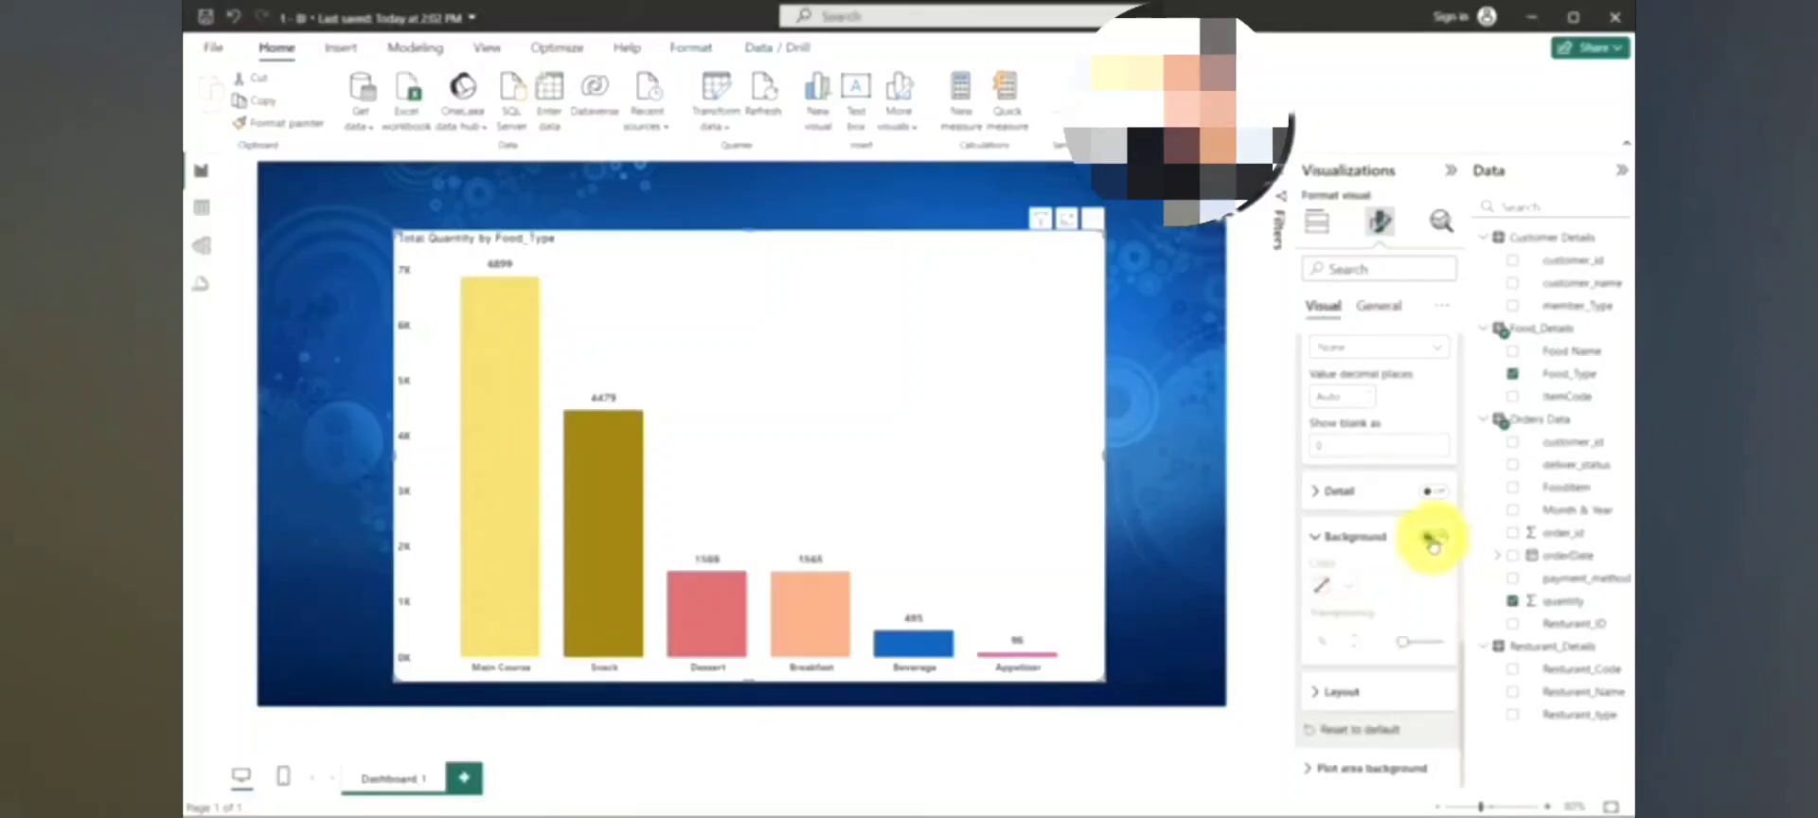
pyautogui.click(1434, 539)
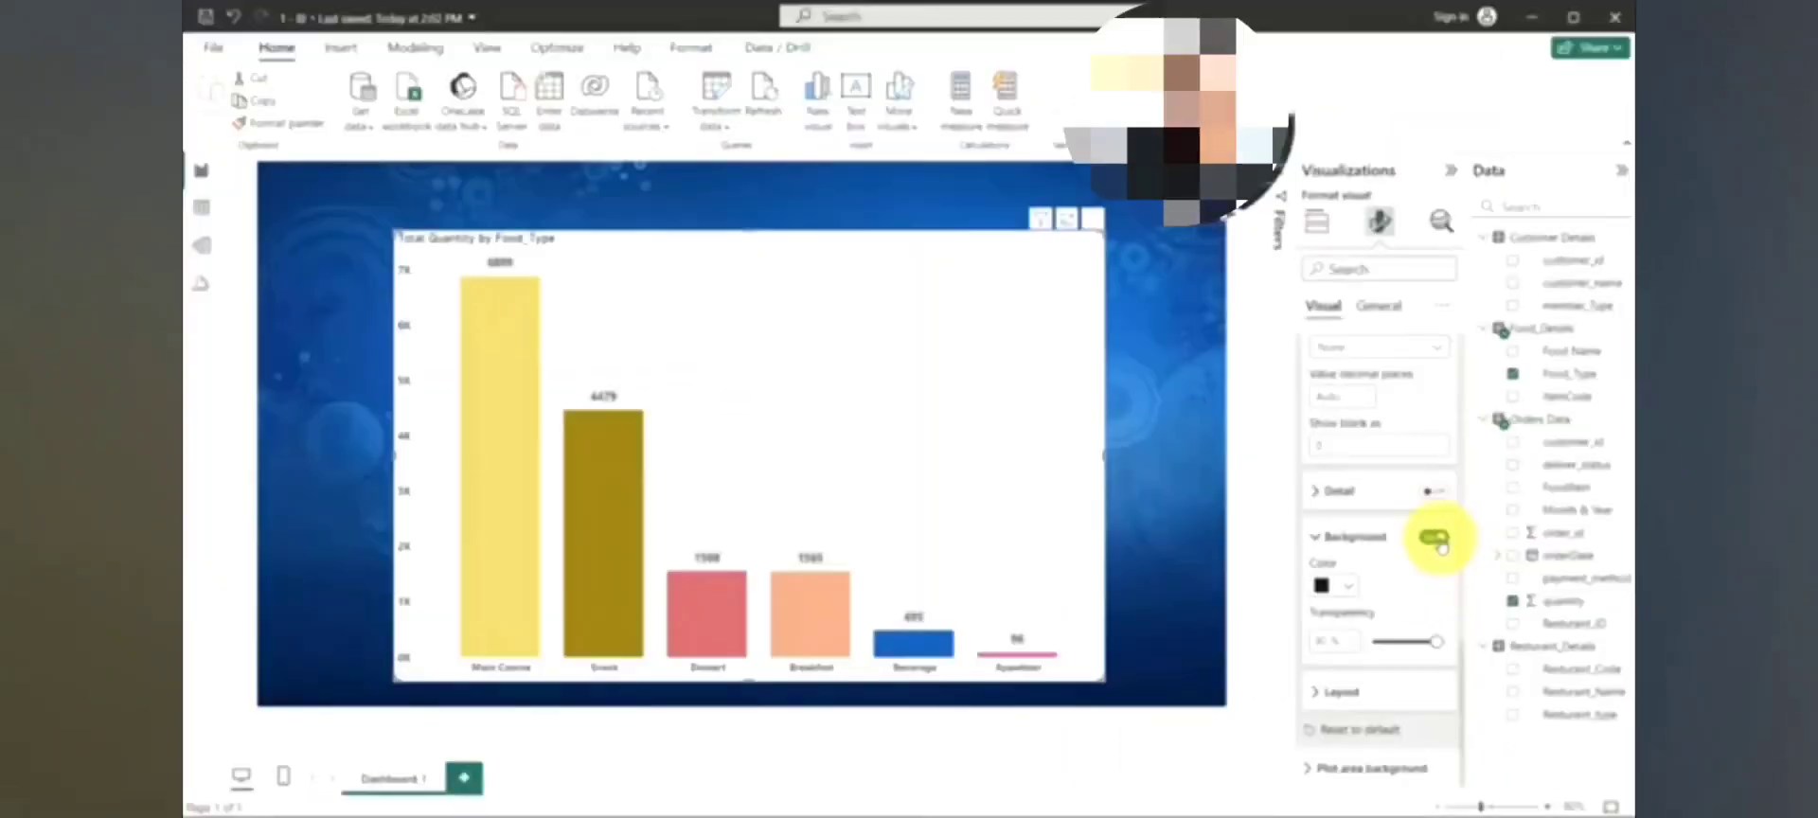
# Try a light gray label background, change it to dark gray, and make it fully opaque.
pyautogui.click(1345, 587)
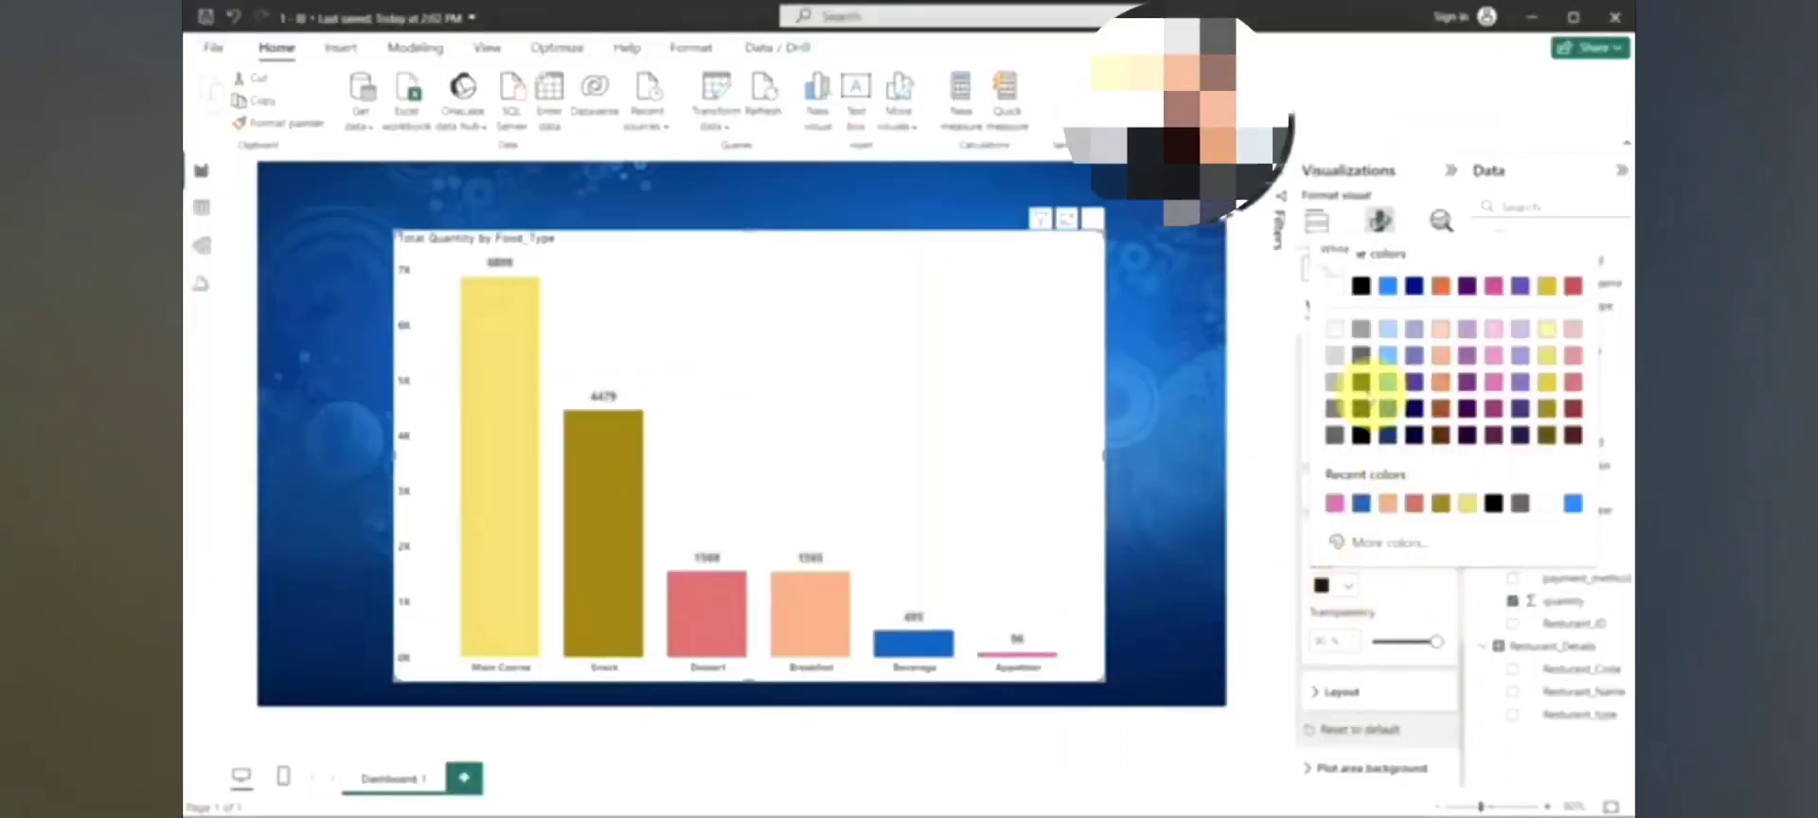
pyautogui.click(1337, 393)
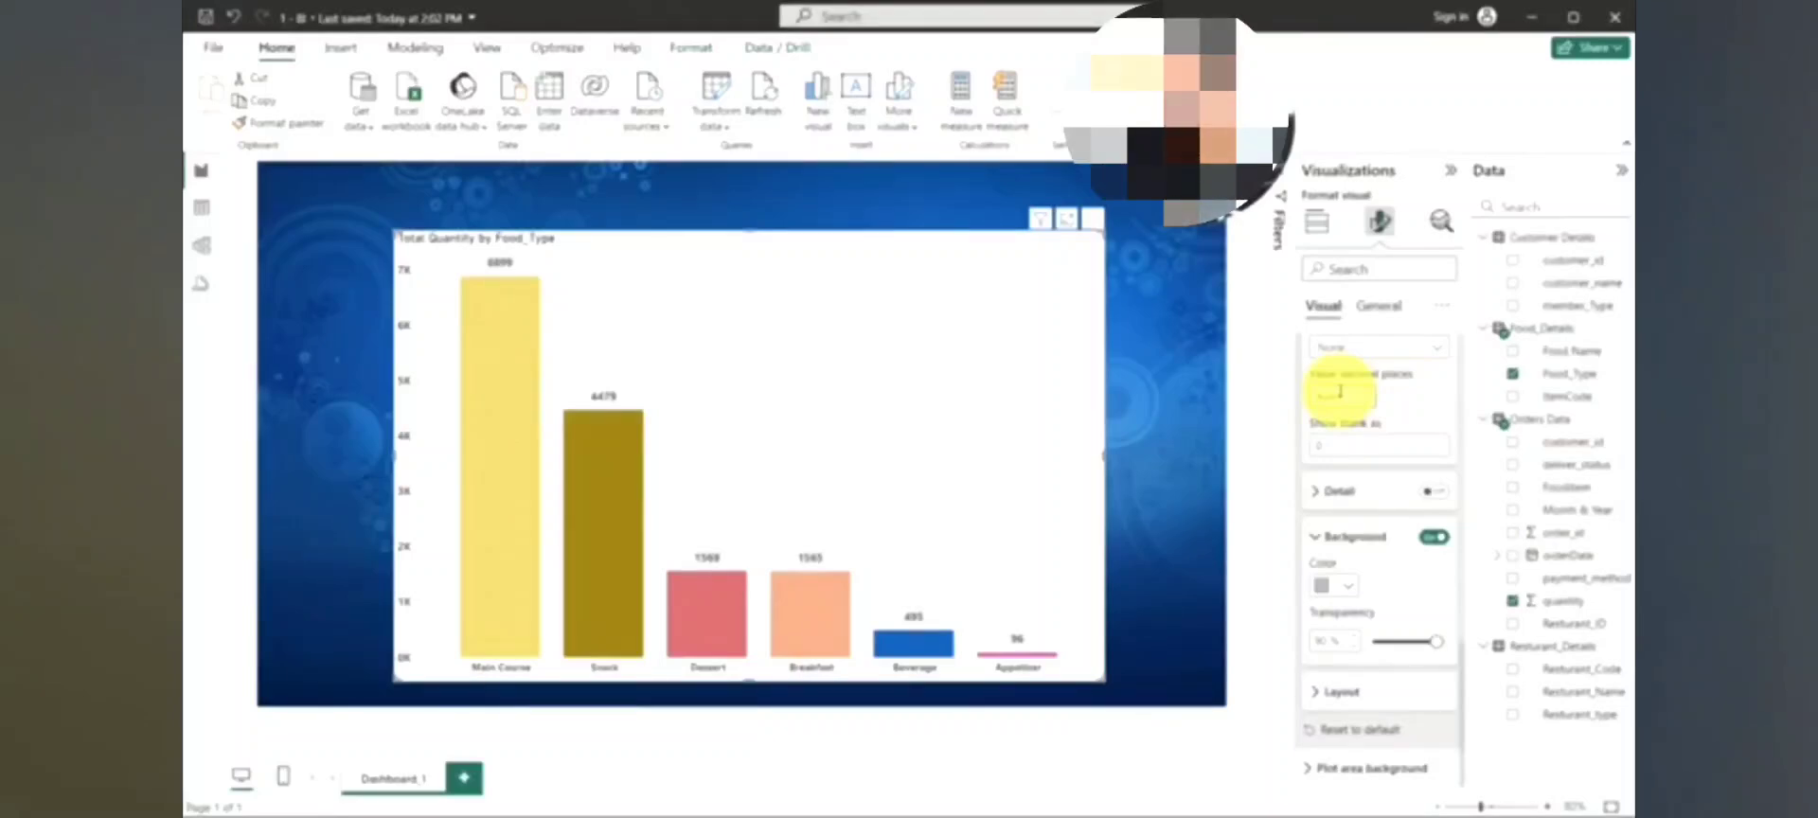
pyautogui.click(1352, 589)
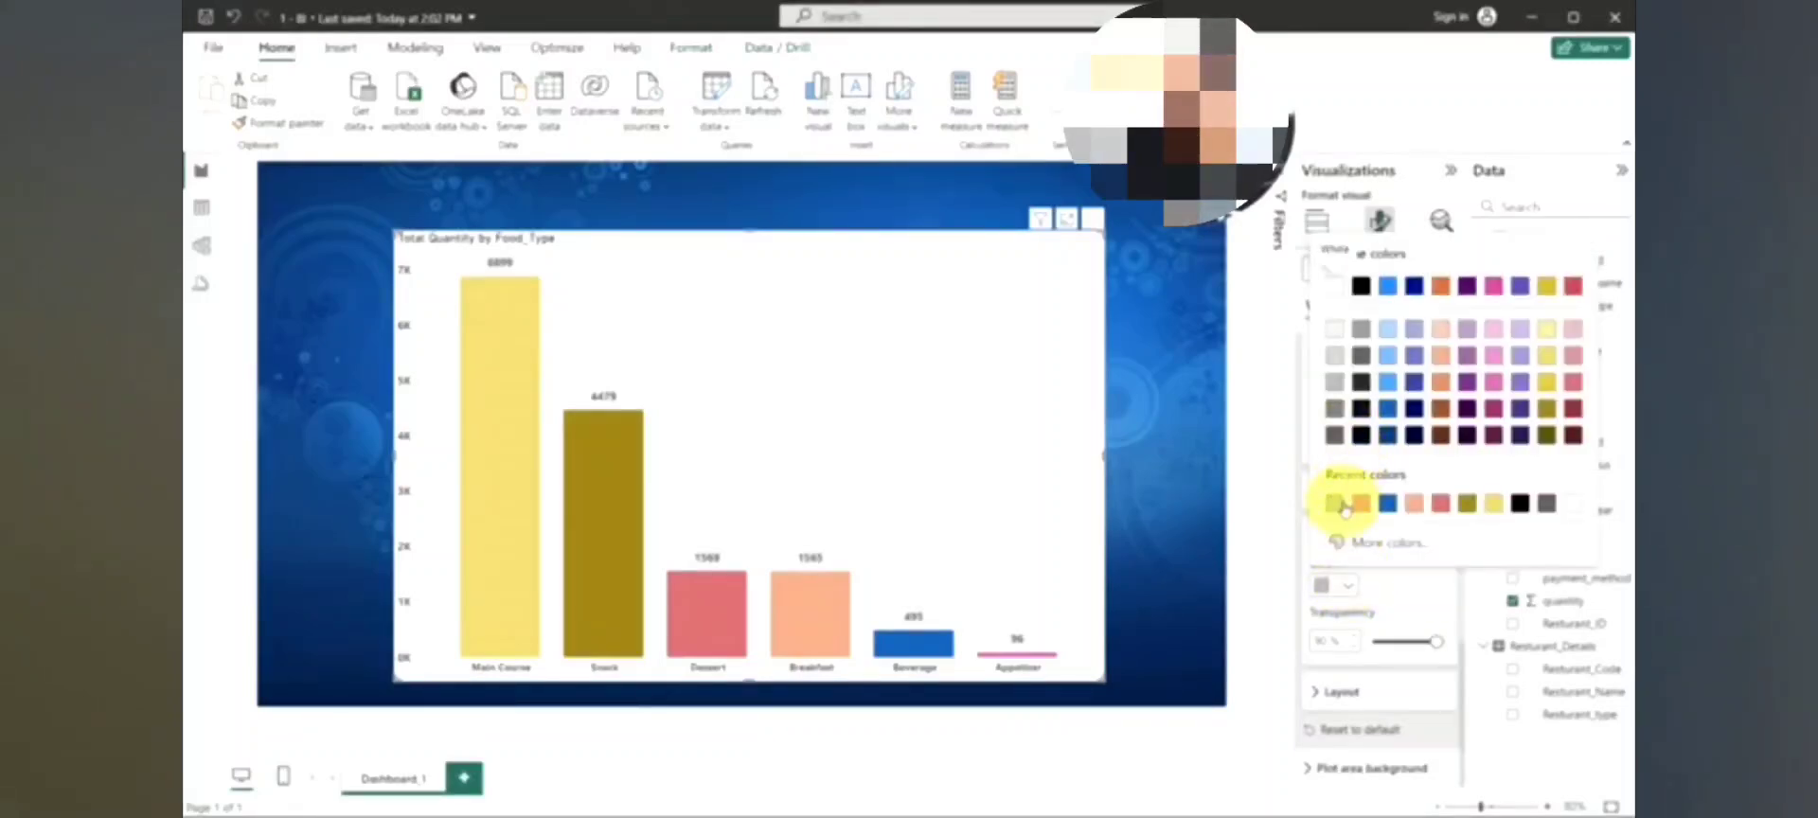
pyautogui.click(1321, 417)
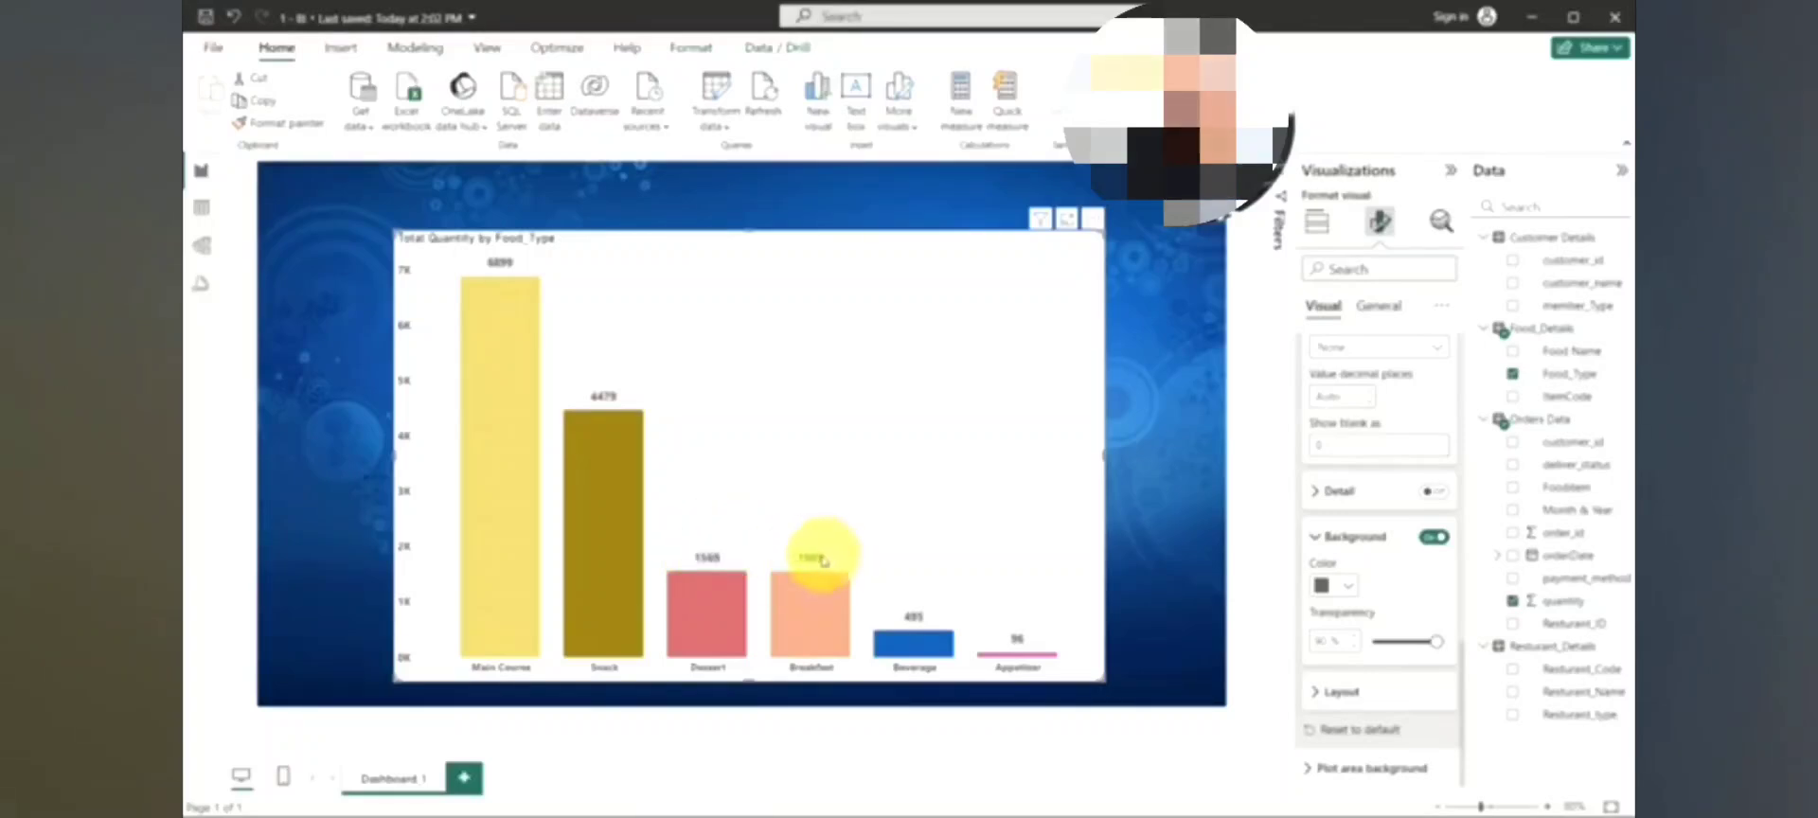
pyautogui.moveTo(1435, 644); pyautogui.dragTo(1351, 656)
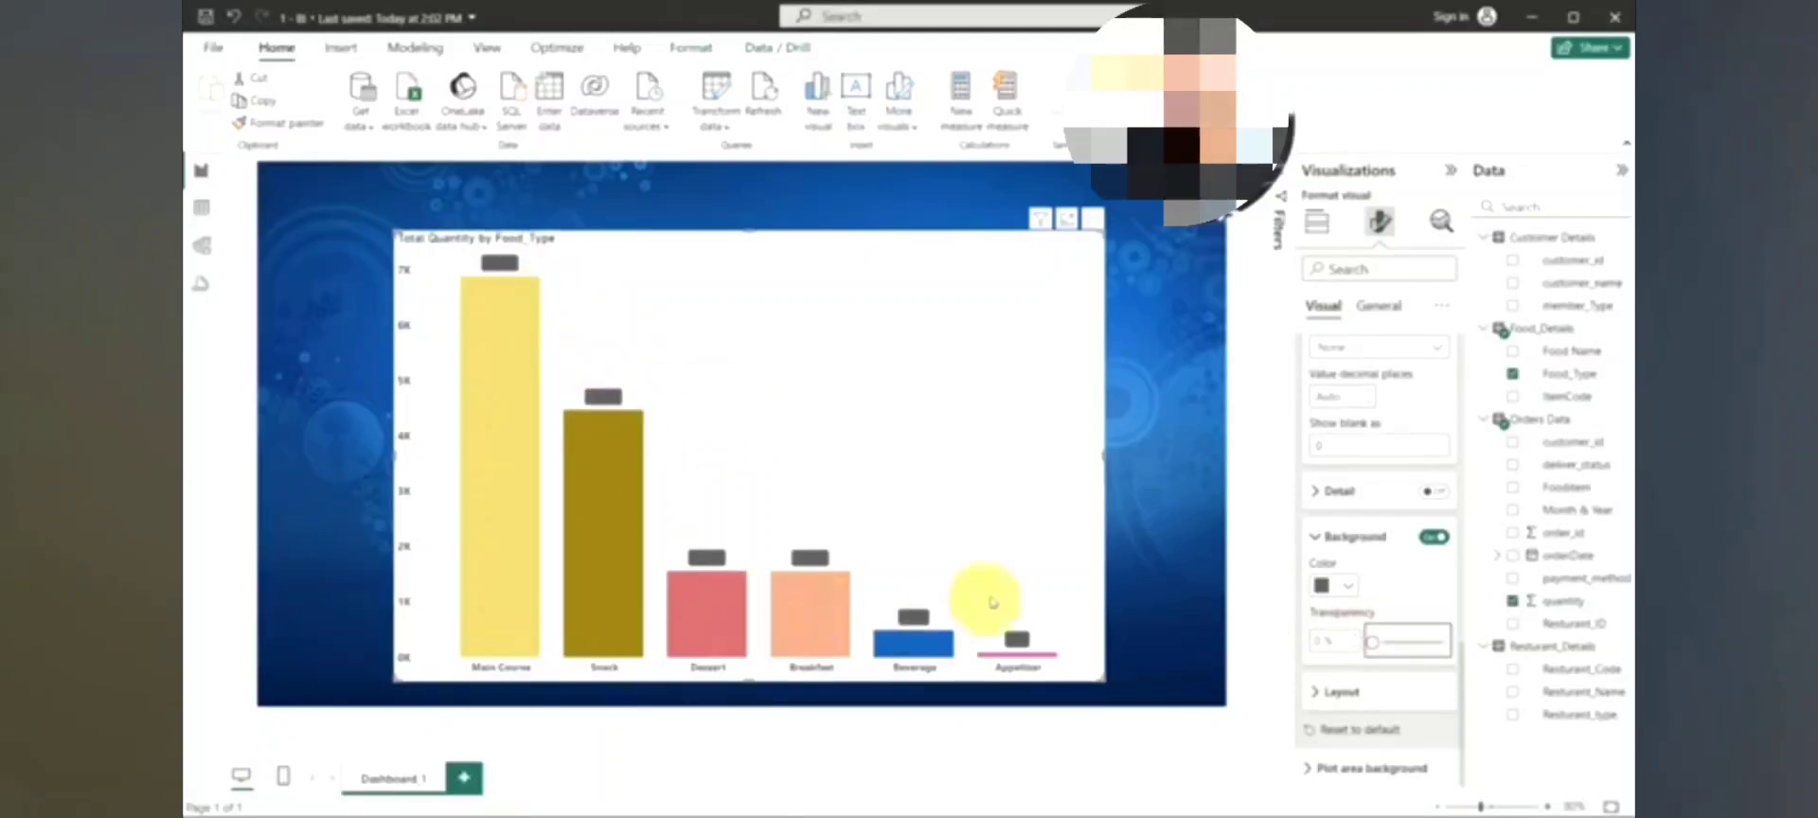
# Change the color of the data label values to white.
pyautogui.scroll(1, 1408, 443)
pyautogui.scroll(3, 1408, 443)
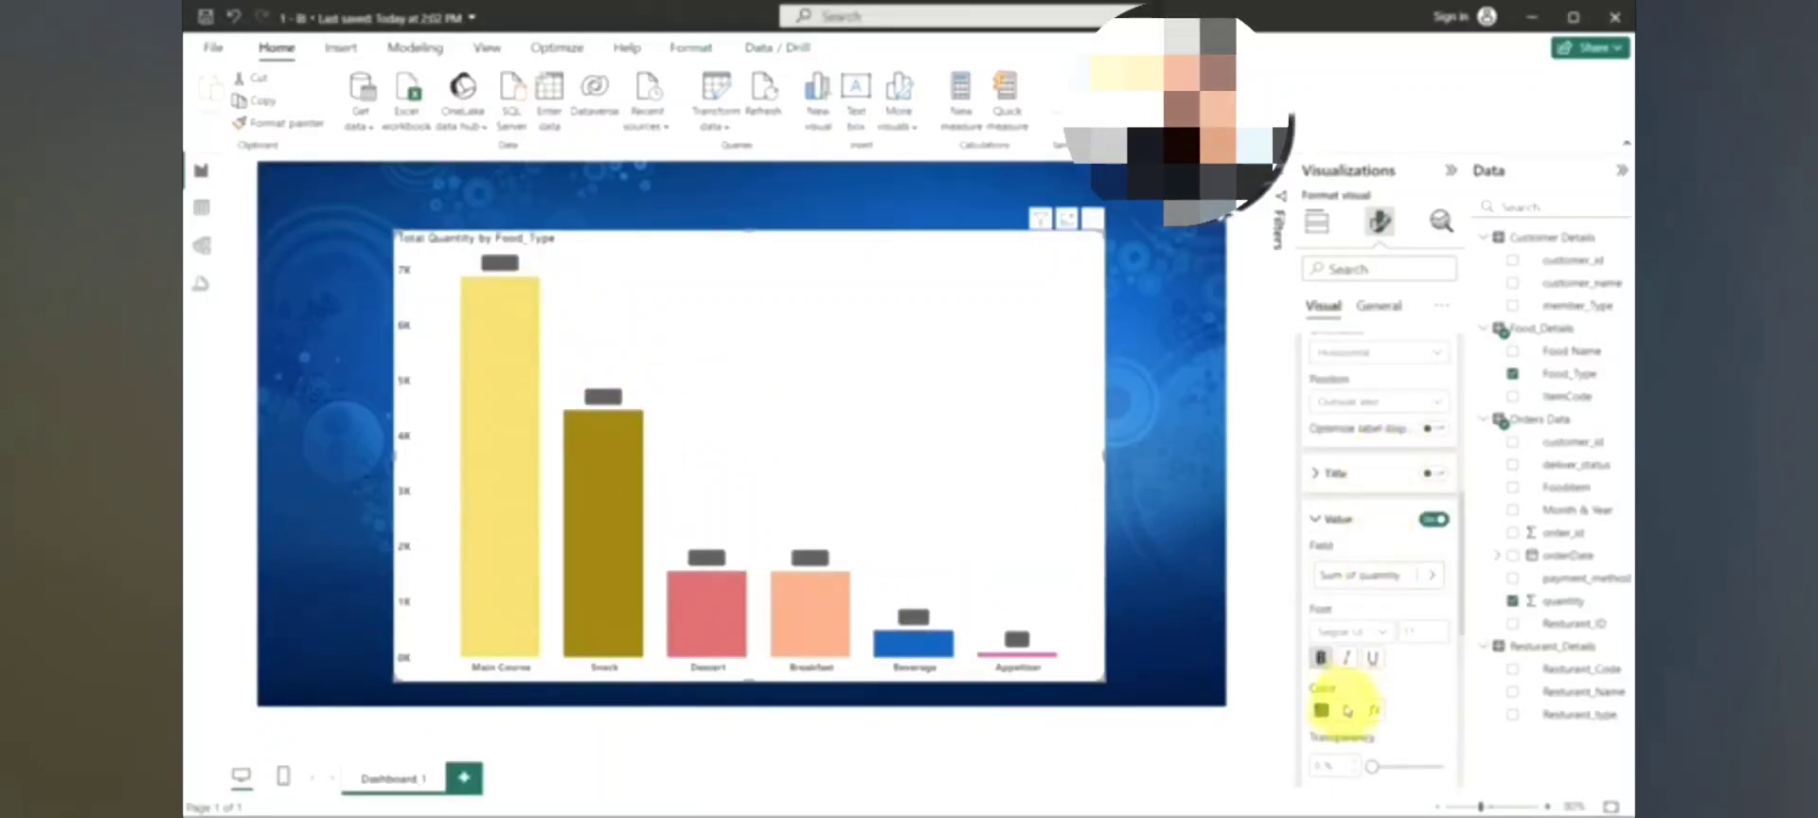
pyautogui.click(1346, 710)
pyautogui.click(1335, 410)
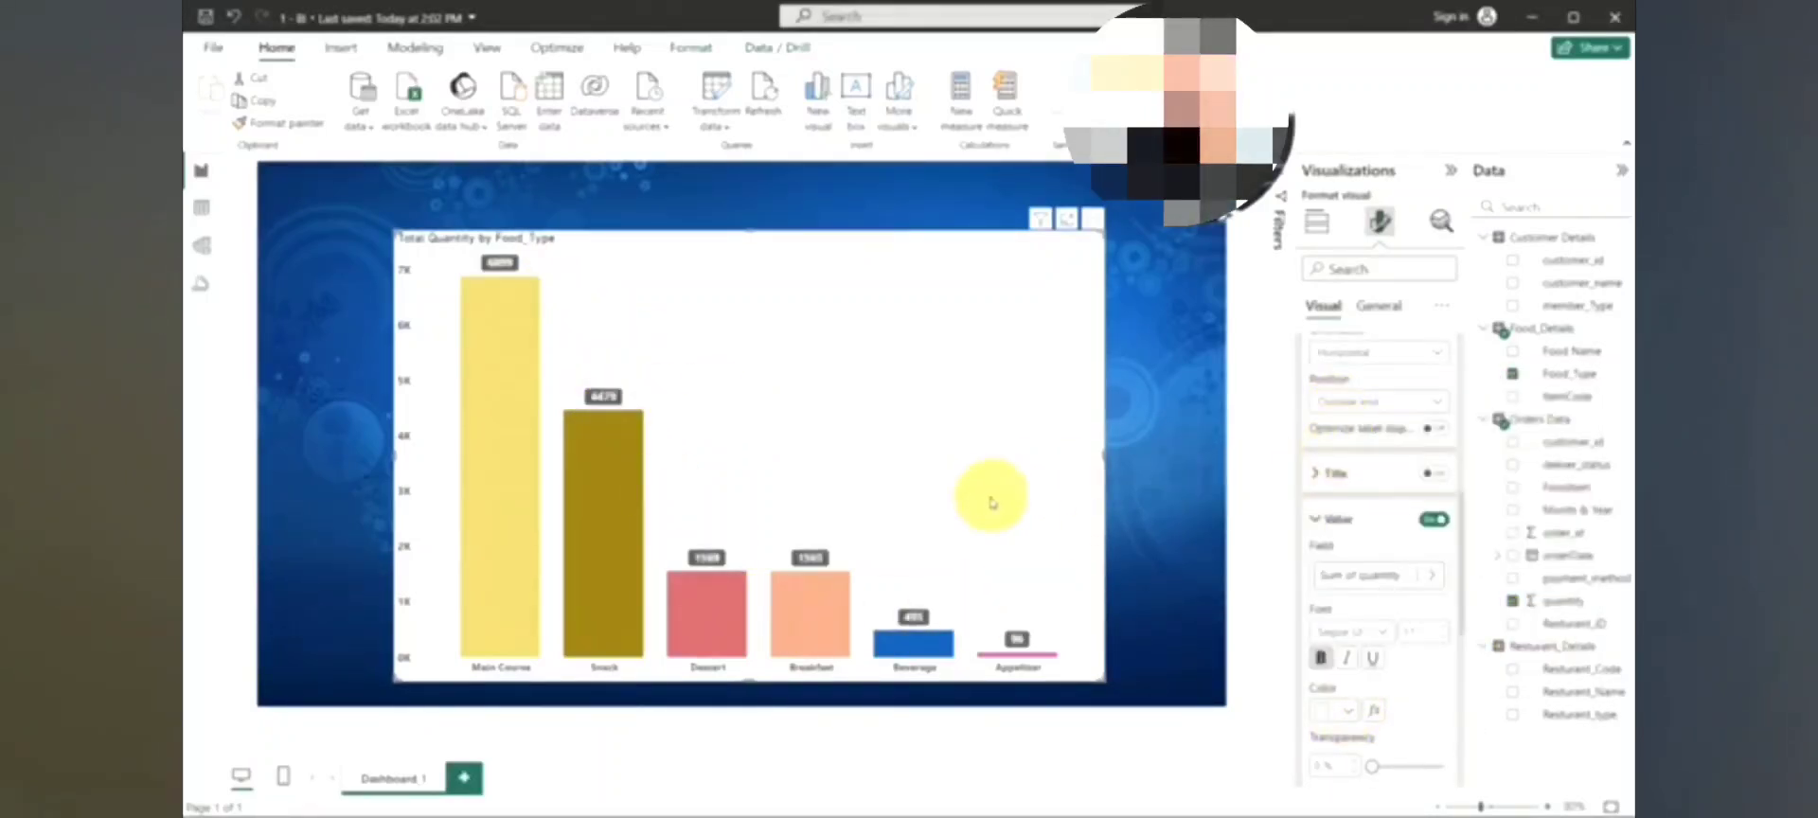
# Raise the label background transparency to roughly a quarter and switch the background off and on for comparison.
pyautogui.scroll(-6, 1414, 589)
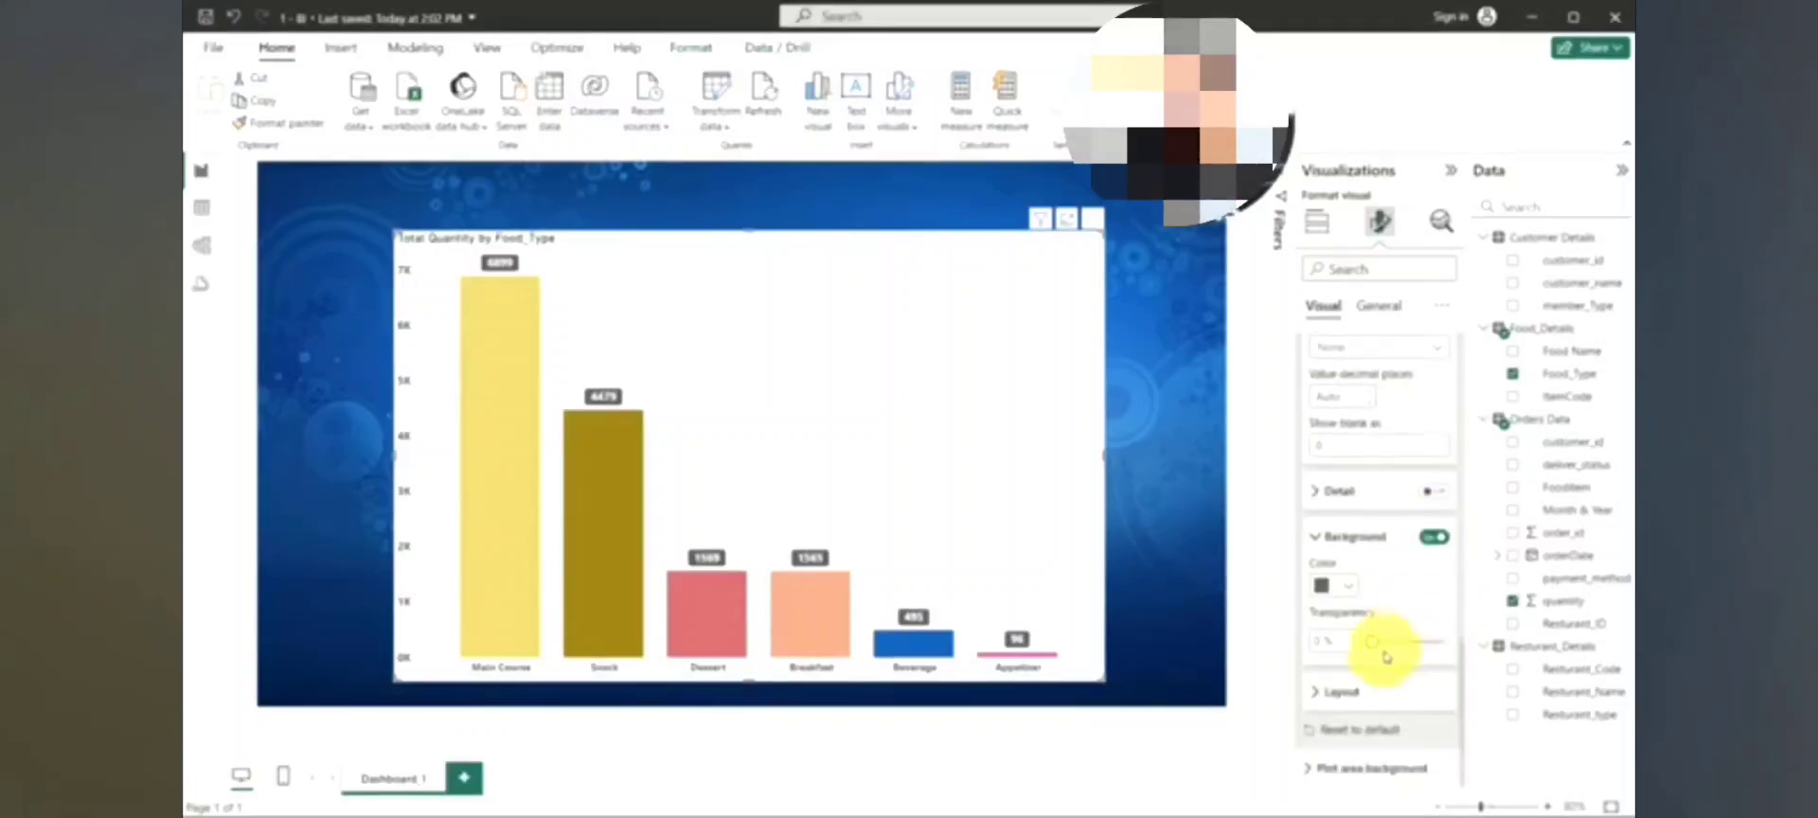
pyautogui.moveTo(1383, 644); pyautogui.dragTo(1390, 645)
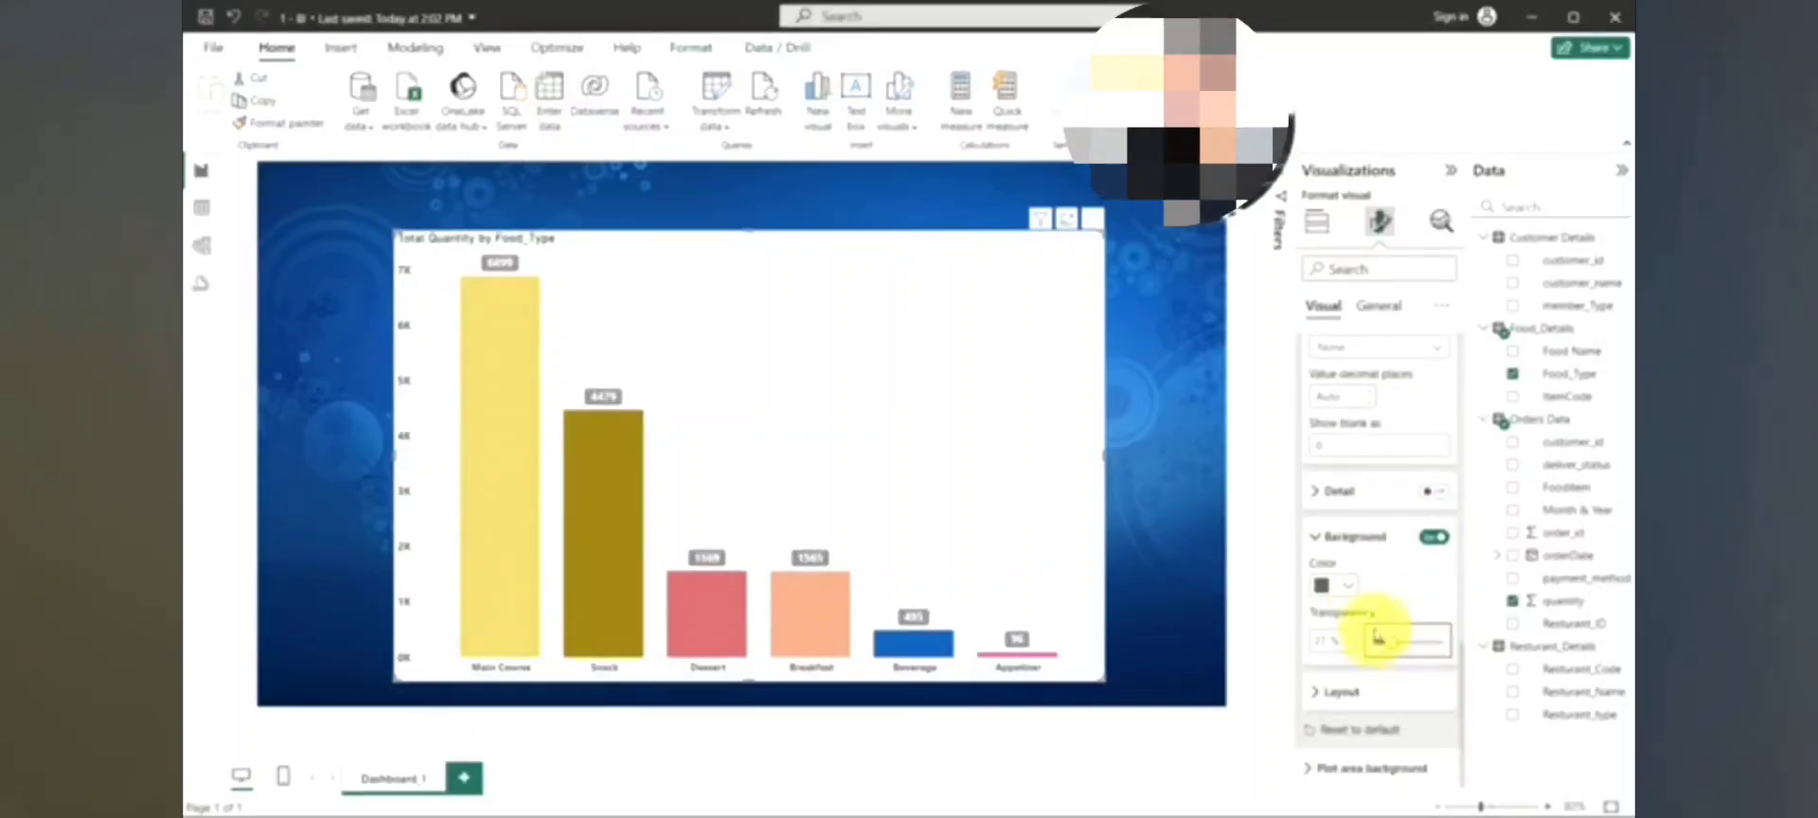
pyautogui.click(1435, 539)
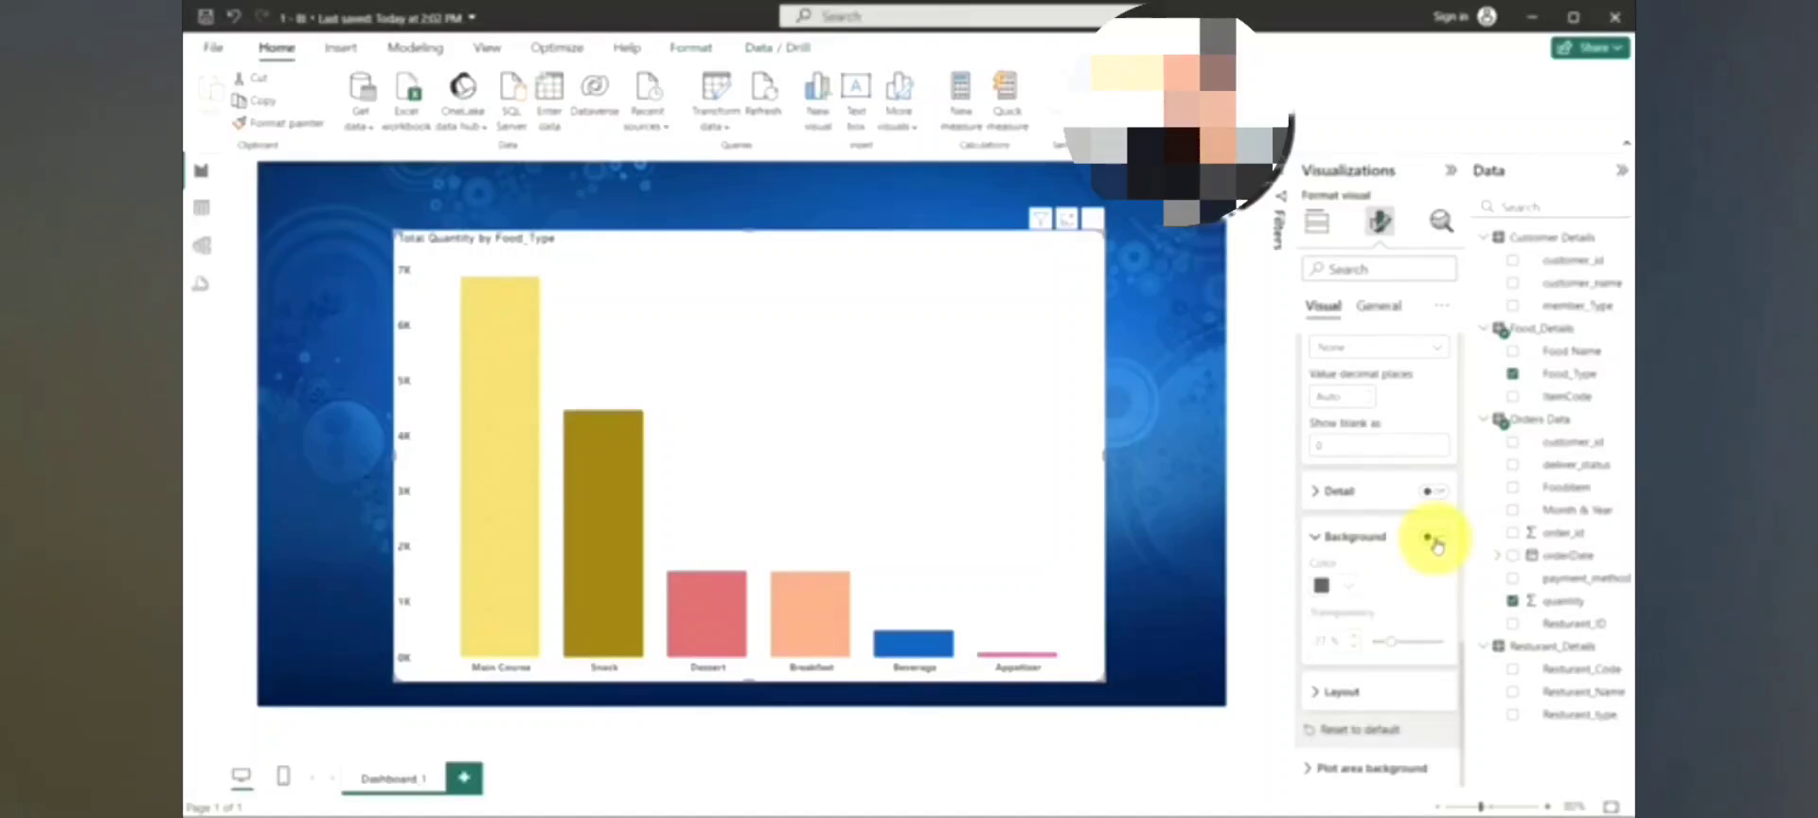
pyautogui.click(1435, 538)
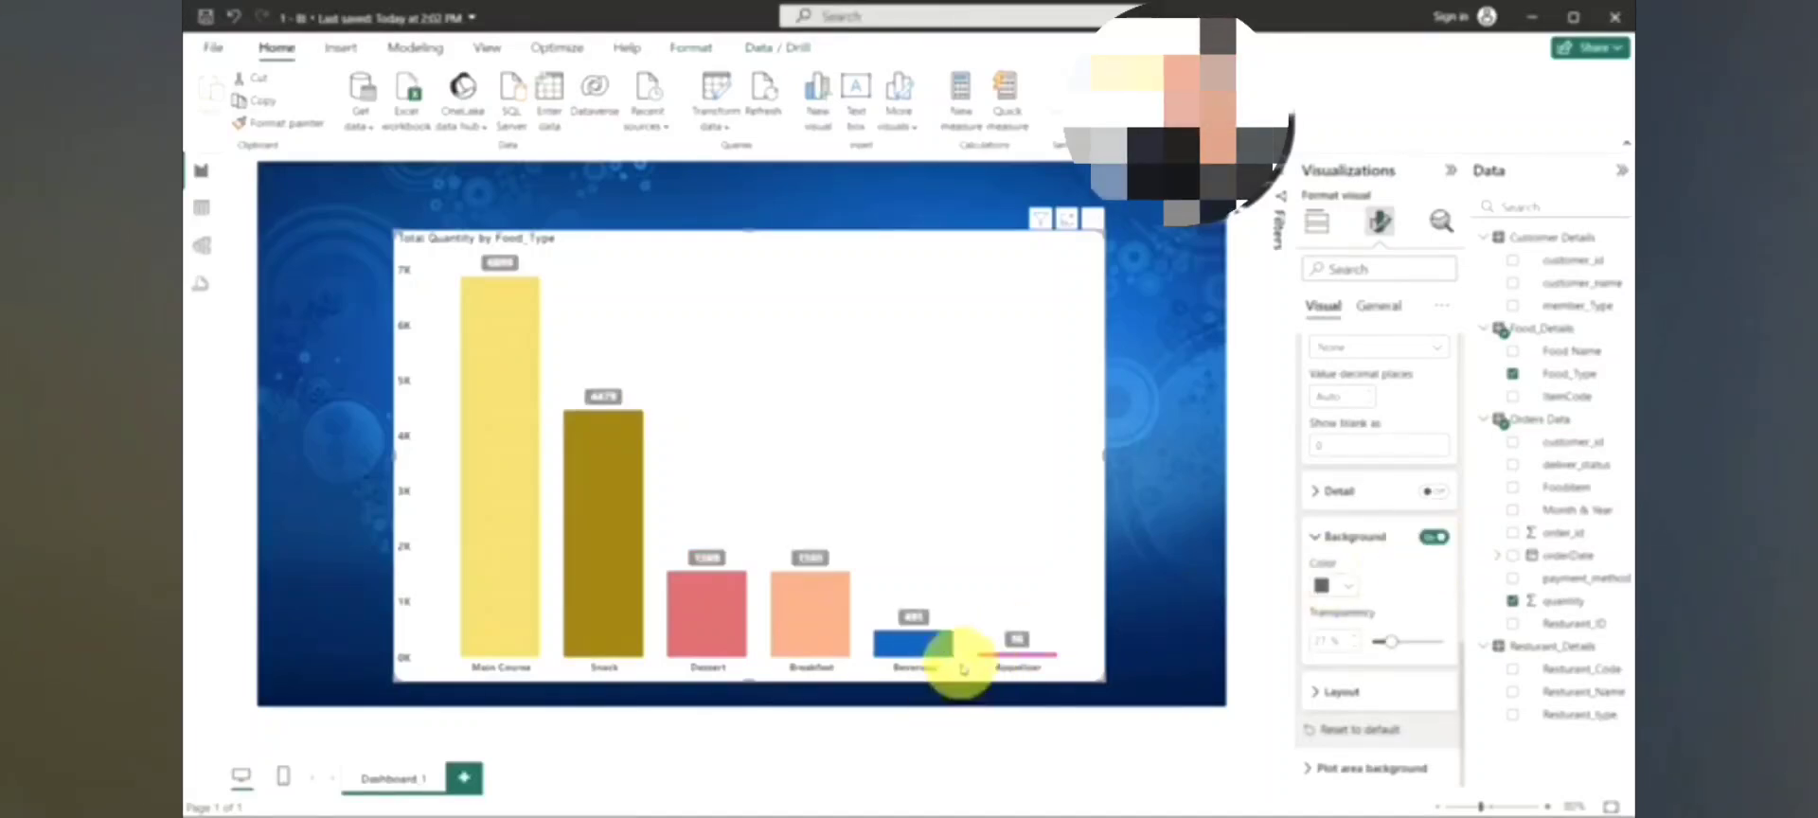
# Try the single-line layout for the data labels.
pyautogui.scroll(5, 1412, 458)
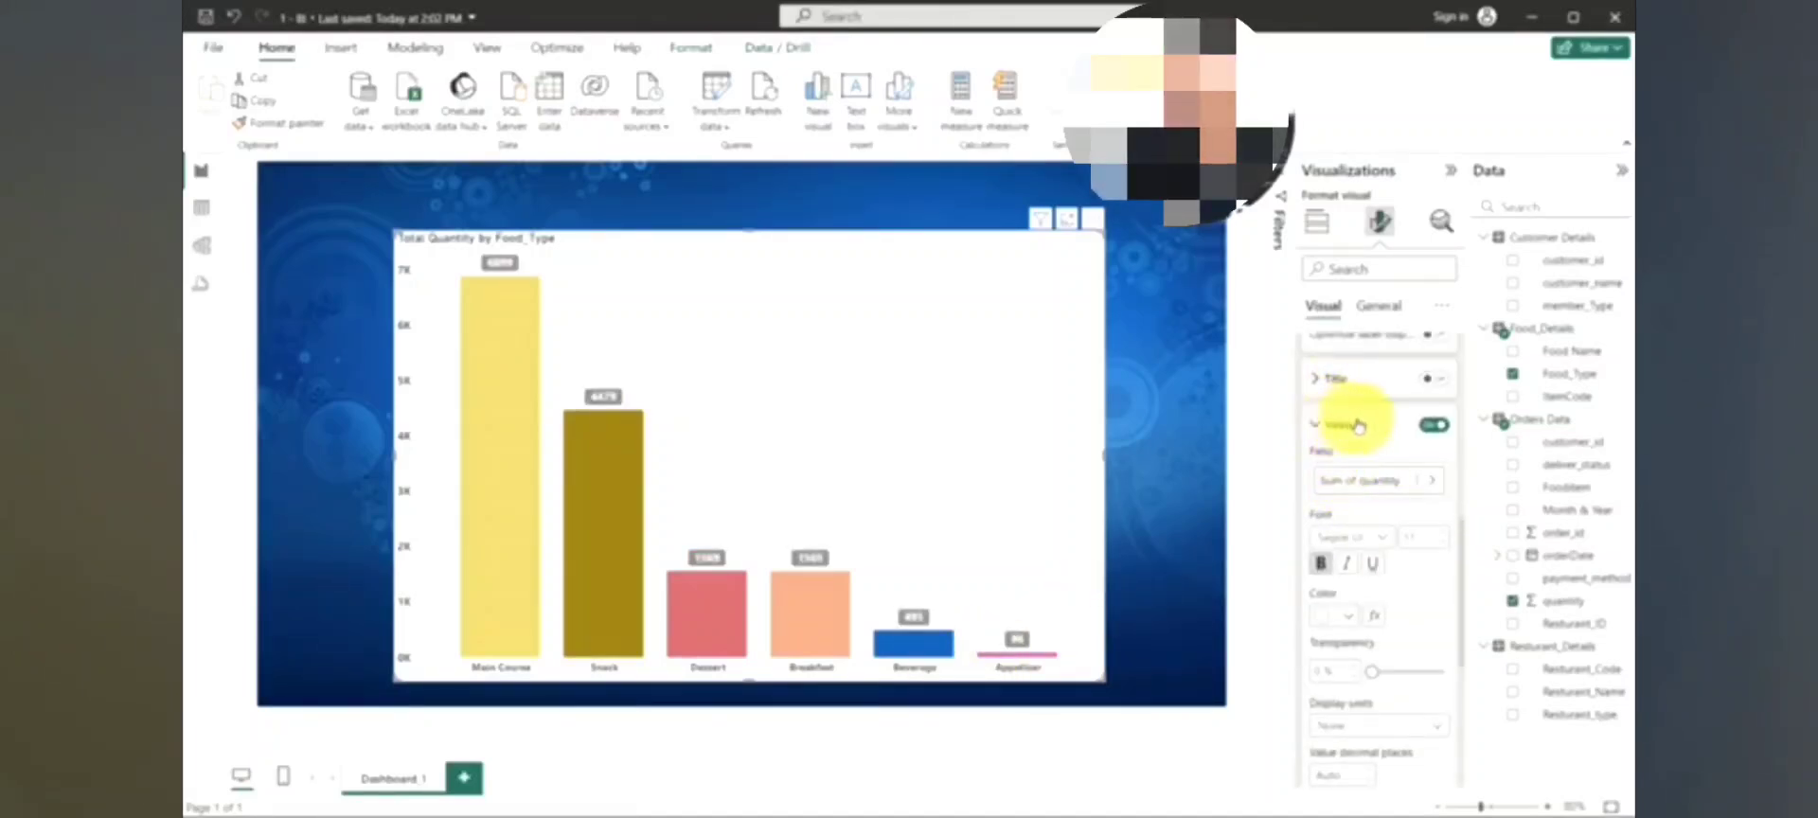
pyautogui.scroll(-5, 1364, 492)
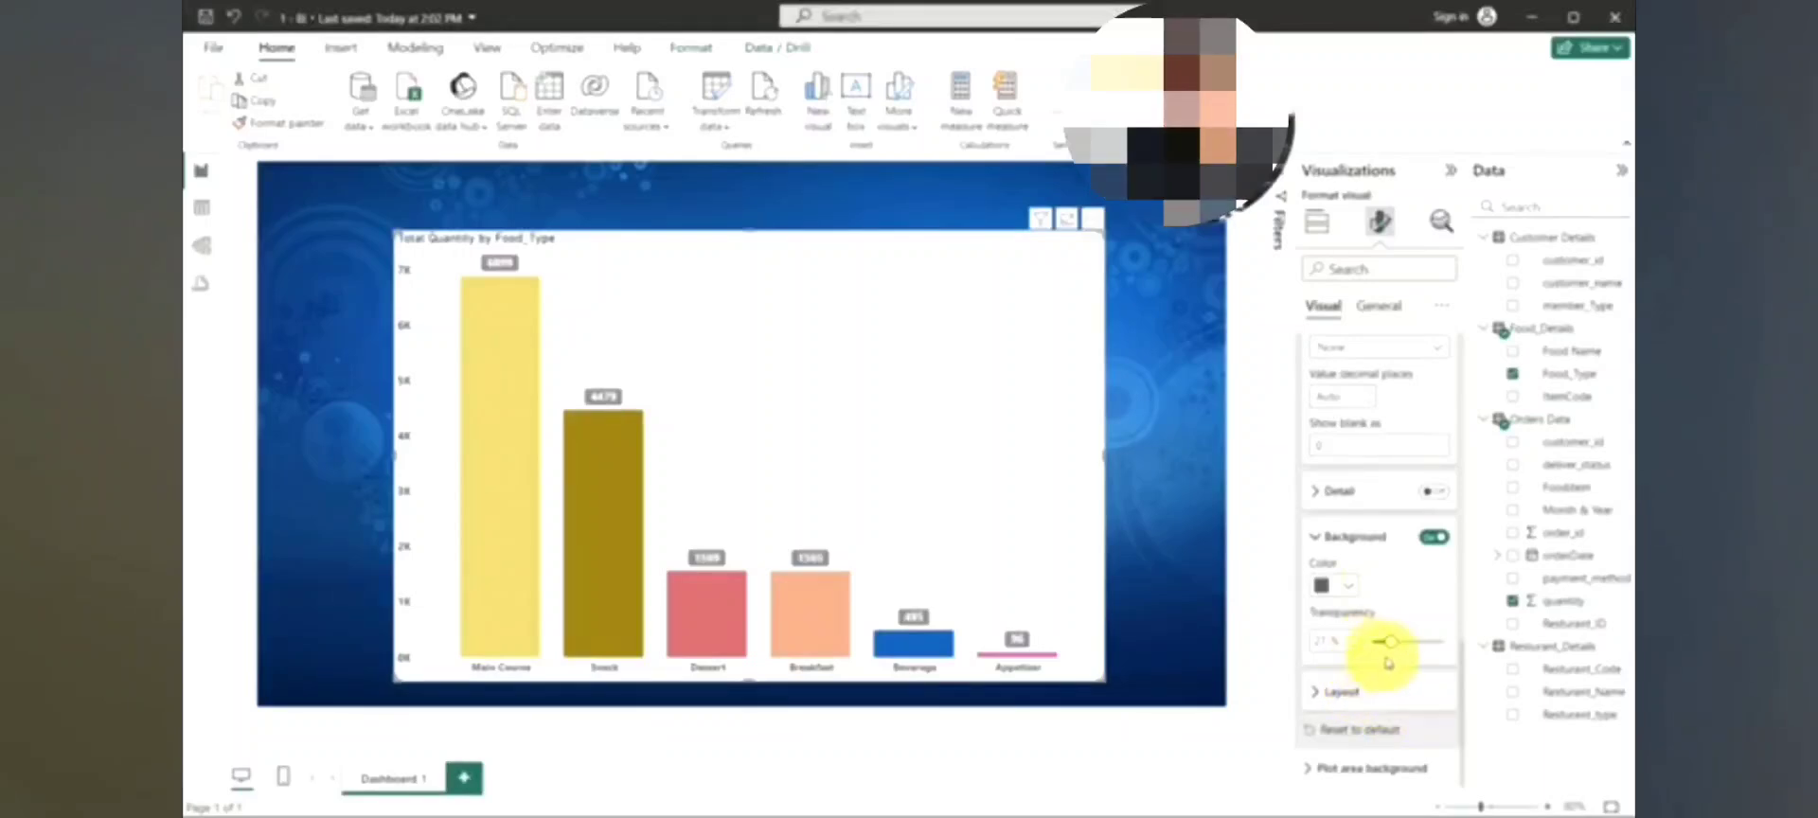
pyautogui.click(1345, 692)
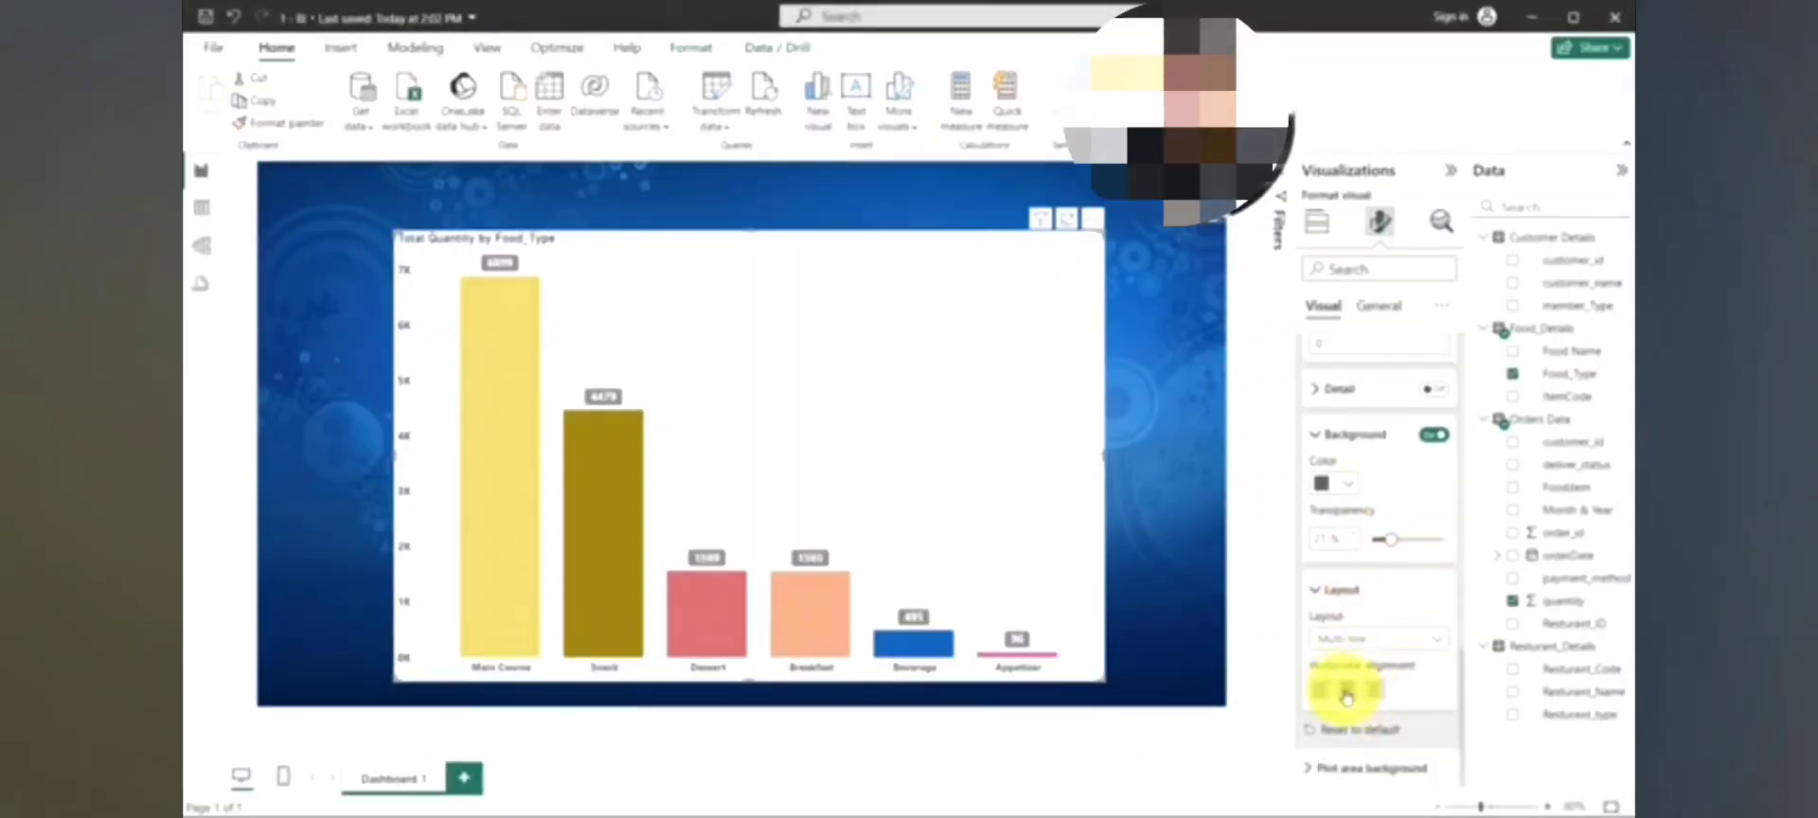
pyautogui.click(1362, 640)
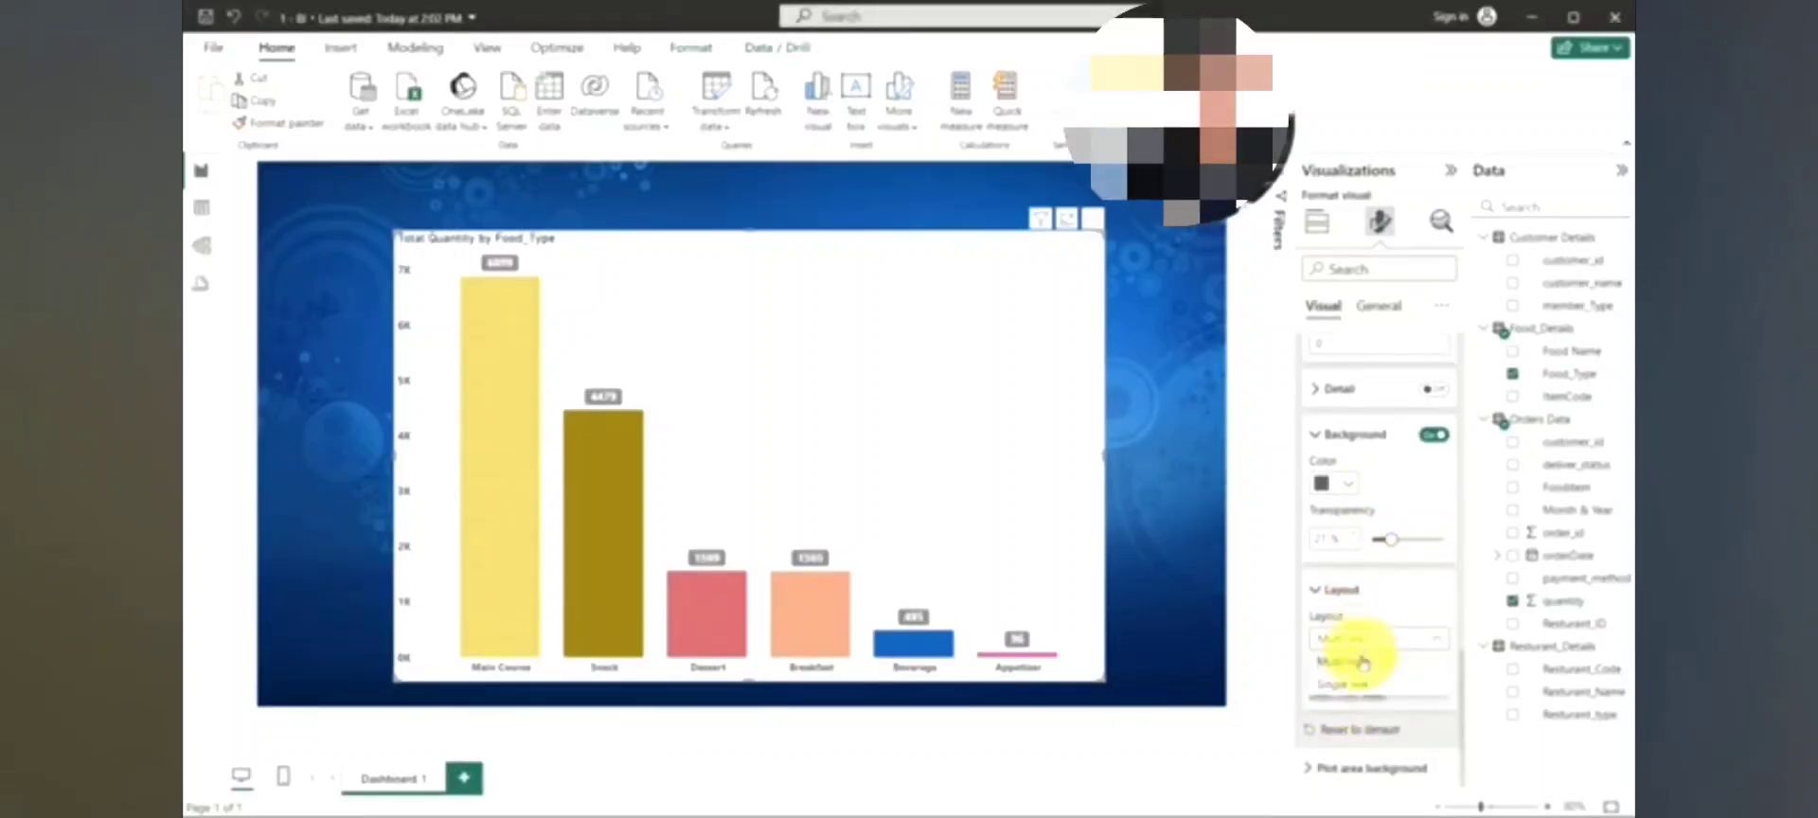
pyautogui.click(1358, 684)
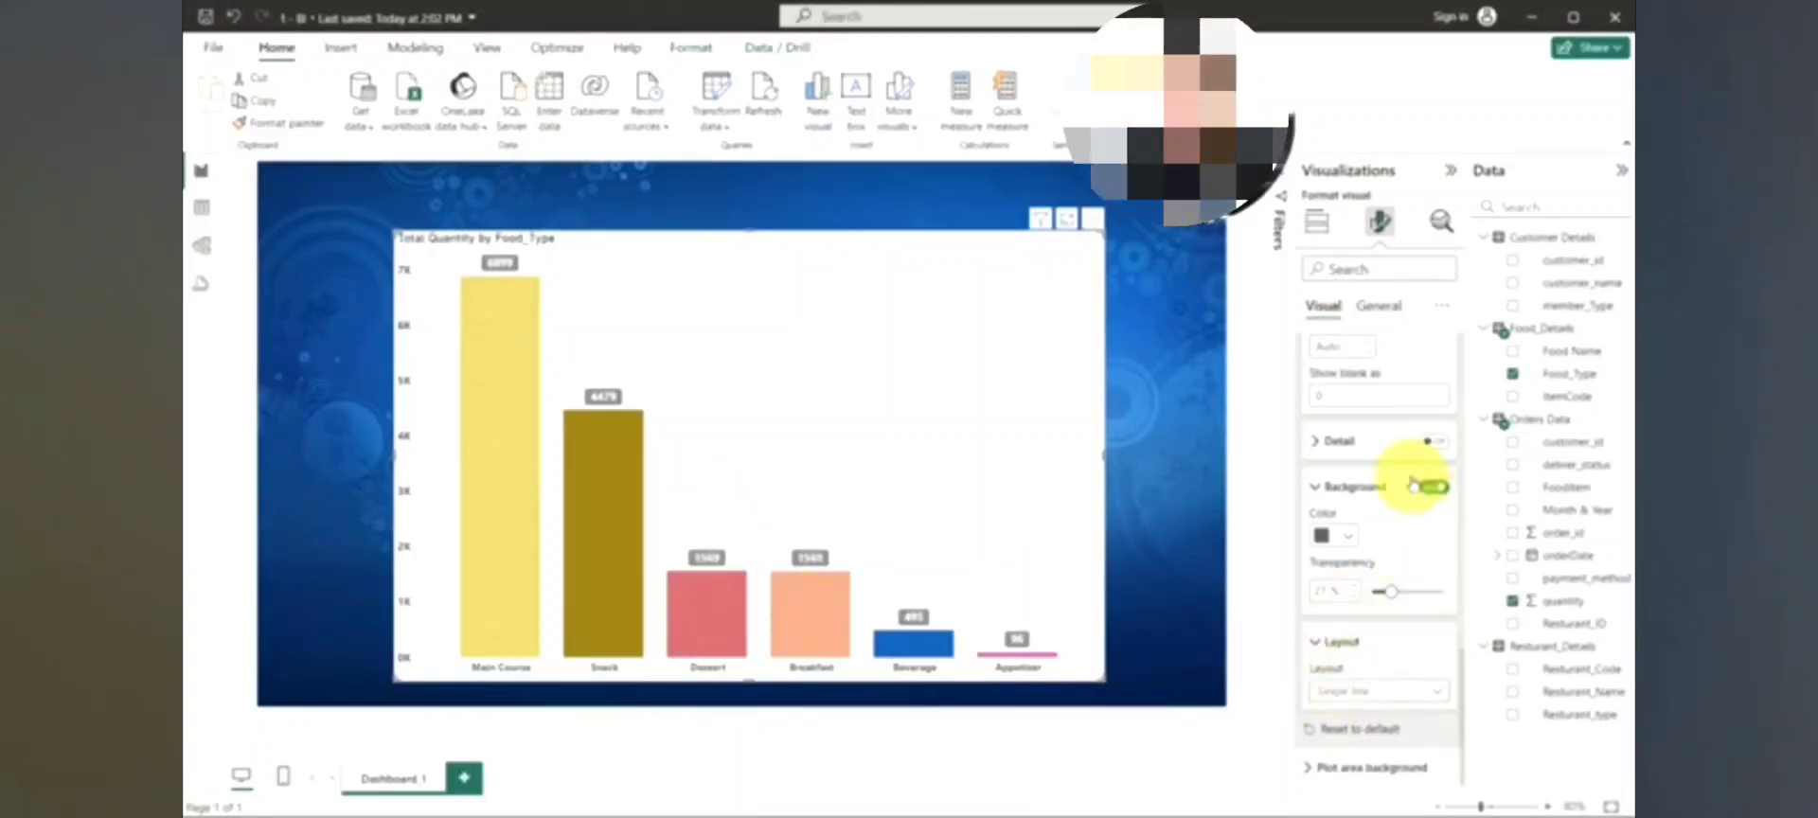
# Turn on the data label title and set the label layout to multi-line.
pyautogui.scroll(10, 1420, 483)
pyautogui.click(1434, 518)
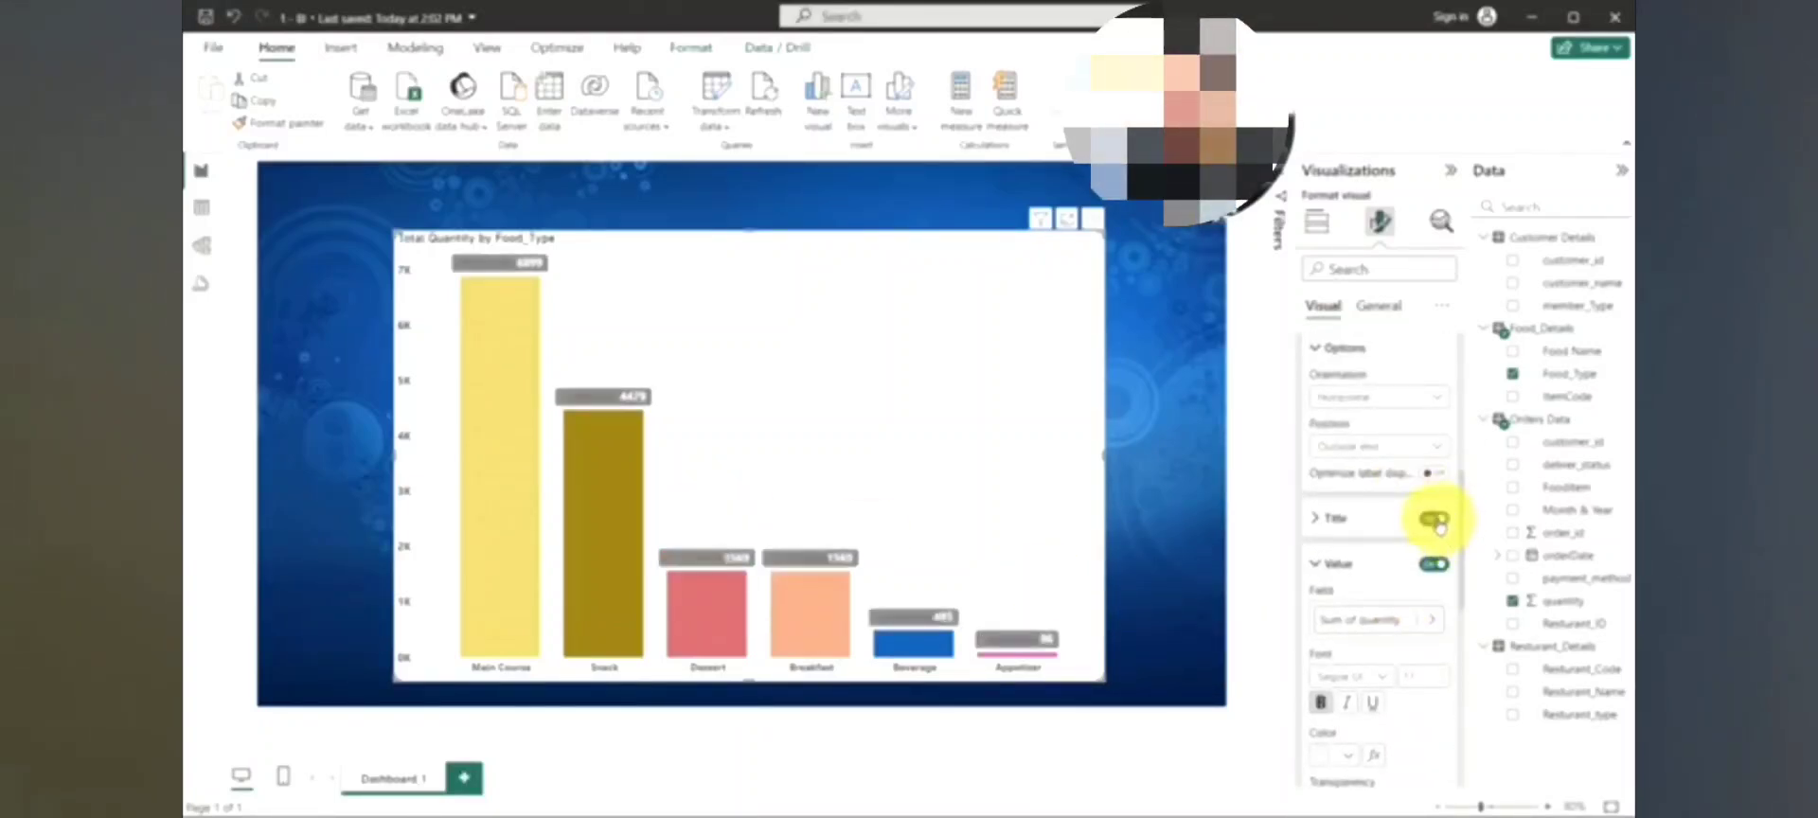
pyautogui.scroll(-10, 1368, 663)
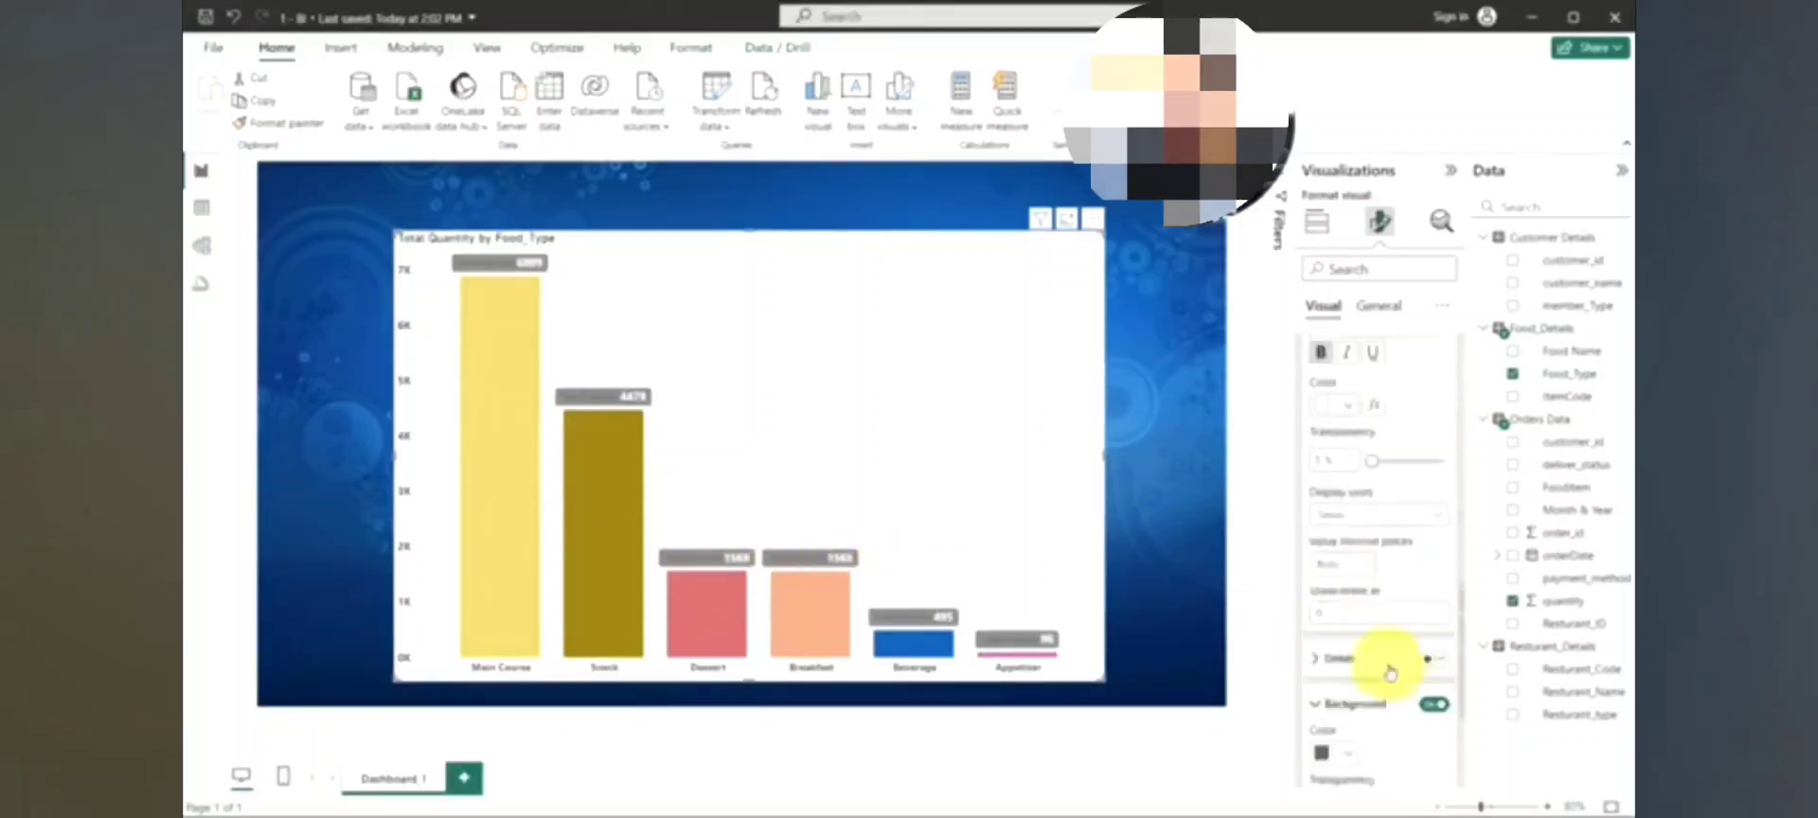
pyautogui.click(1364, 694)
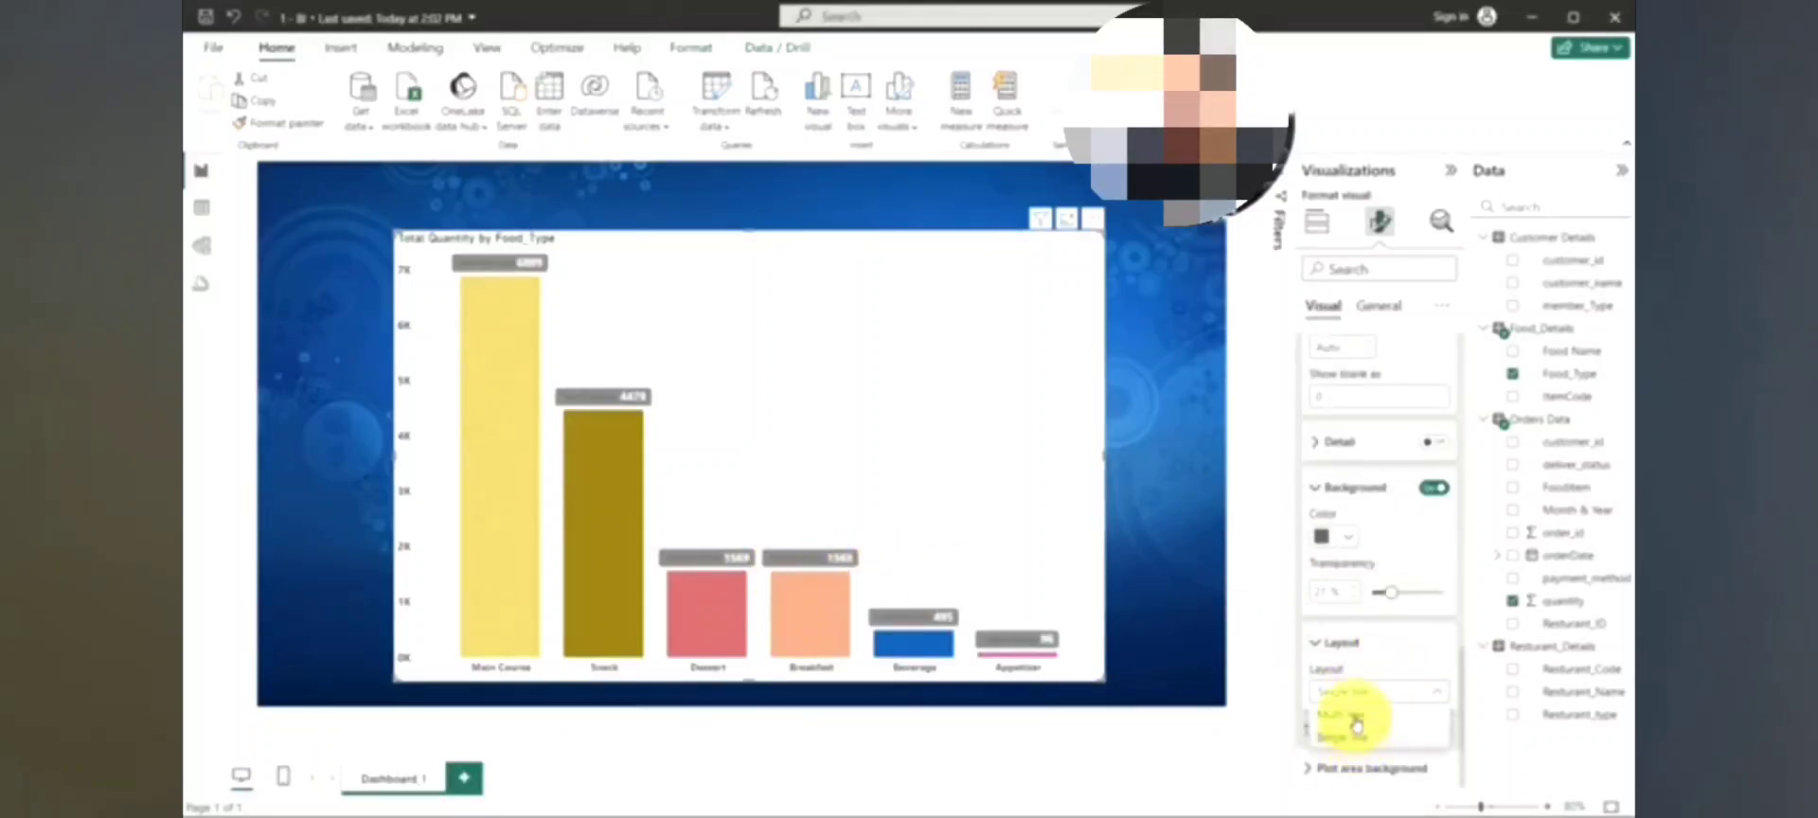
pyautogui.click(1356, 717)
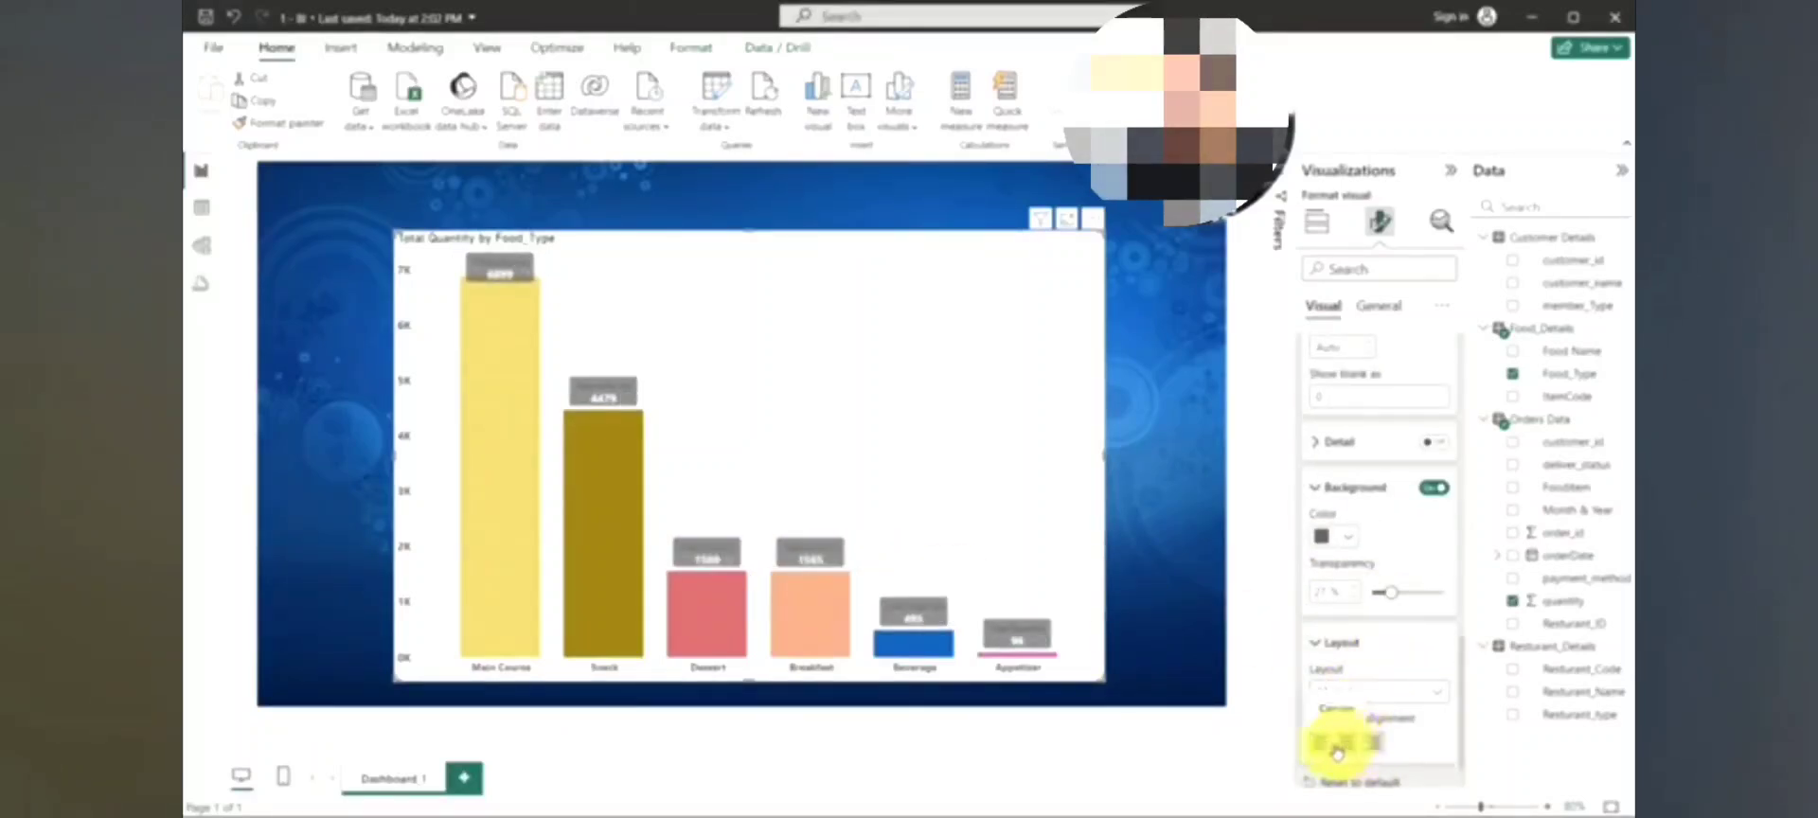
# Compare left, center and right horizontal alignment of the multi-line data labels, and leave them centered.
pyautogui.click(1326, 746)
pyautogui.click(1349, 751)
pyautogui.click(1375, 751)
pyautogui.click(1349, 750)
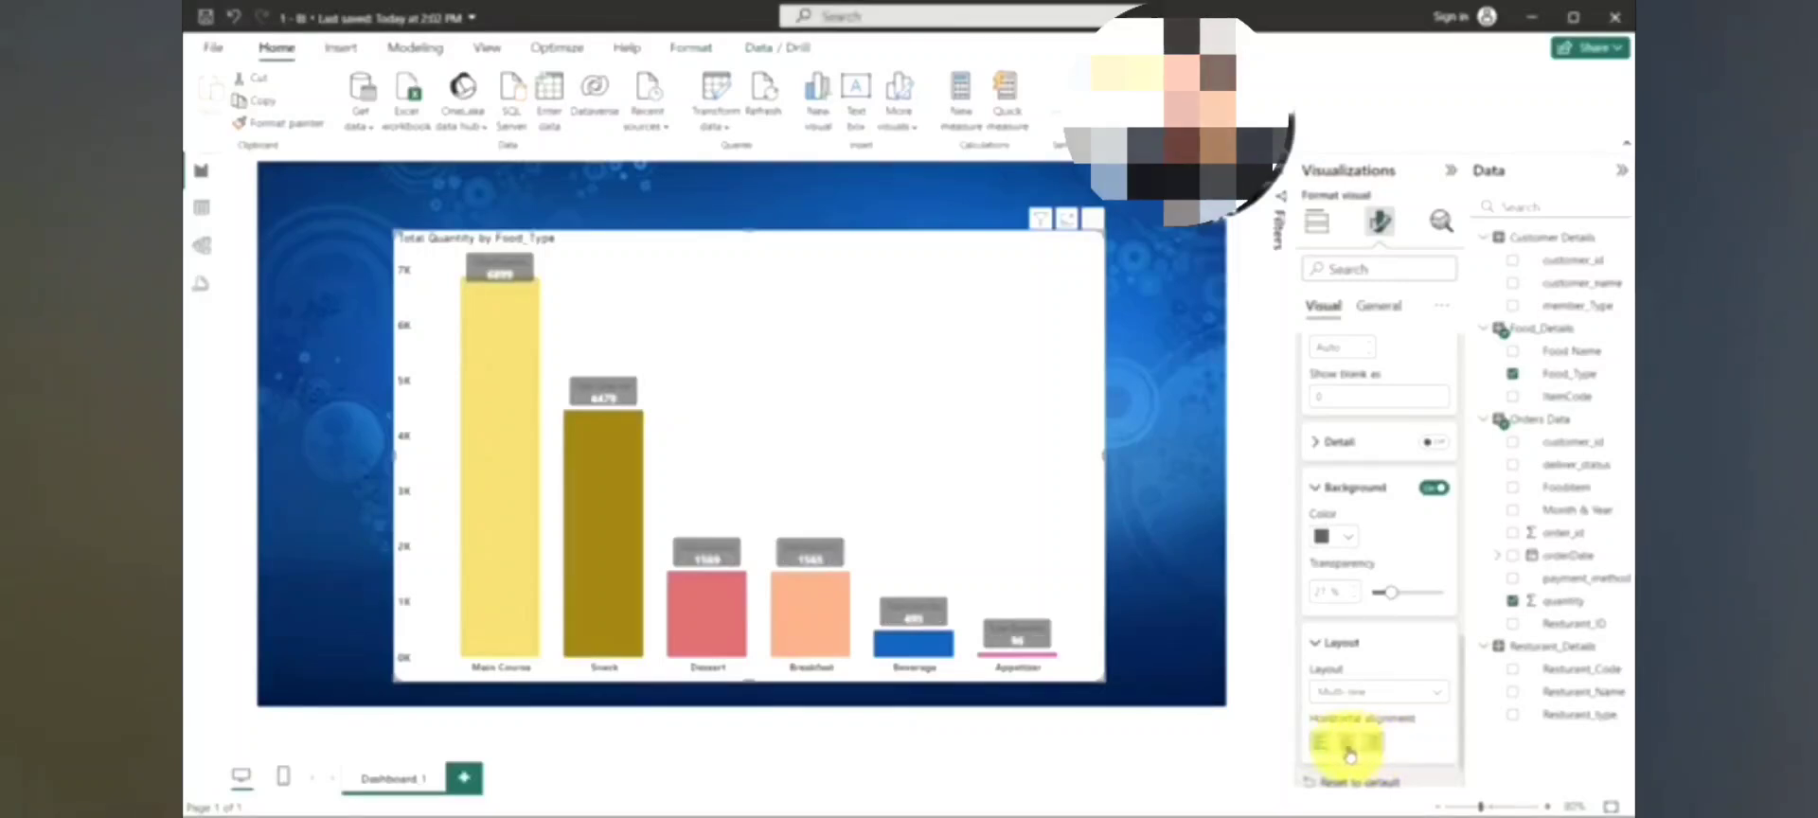
# Switch the data labels' horizontal alignment between left, center and right once more, ending on center.
pyautogui.click(1321, 749)
pyautogui.click(1348, 751)
pyautogui.click(1348, 750)
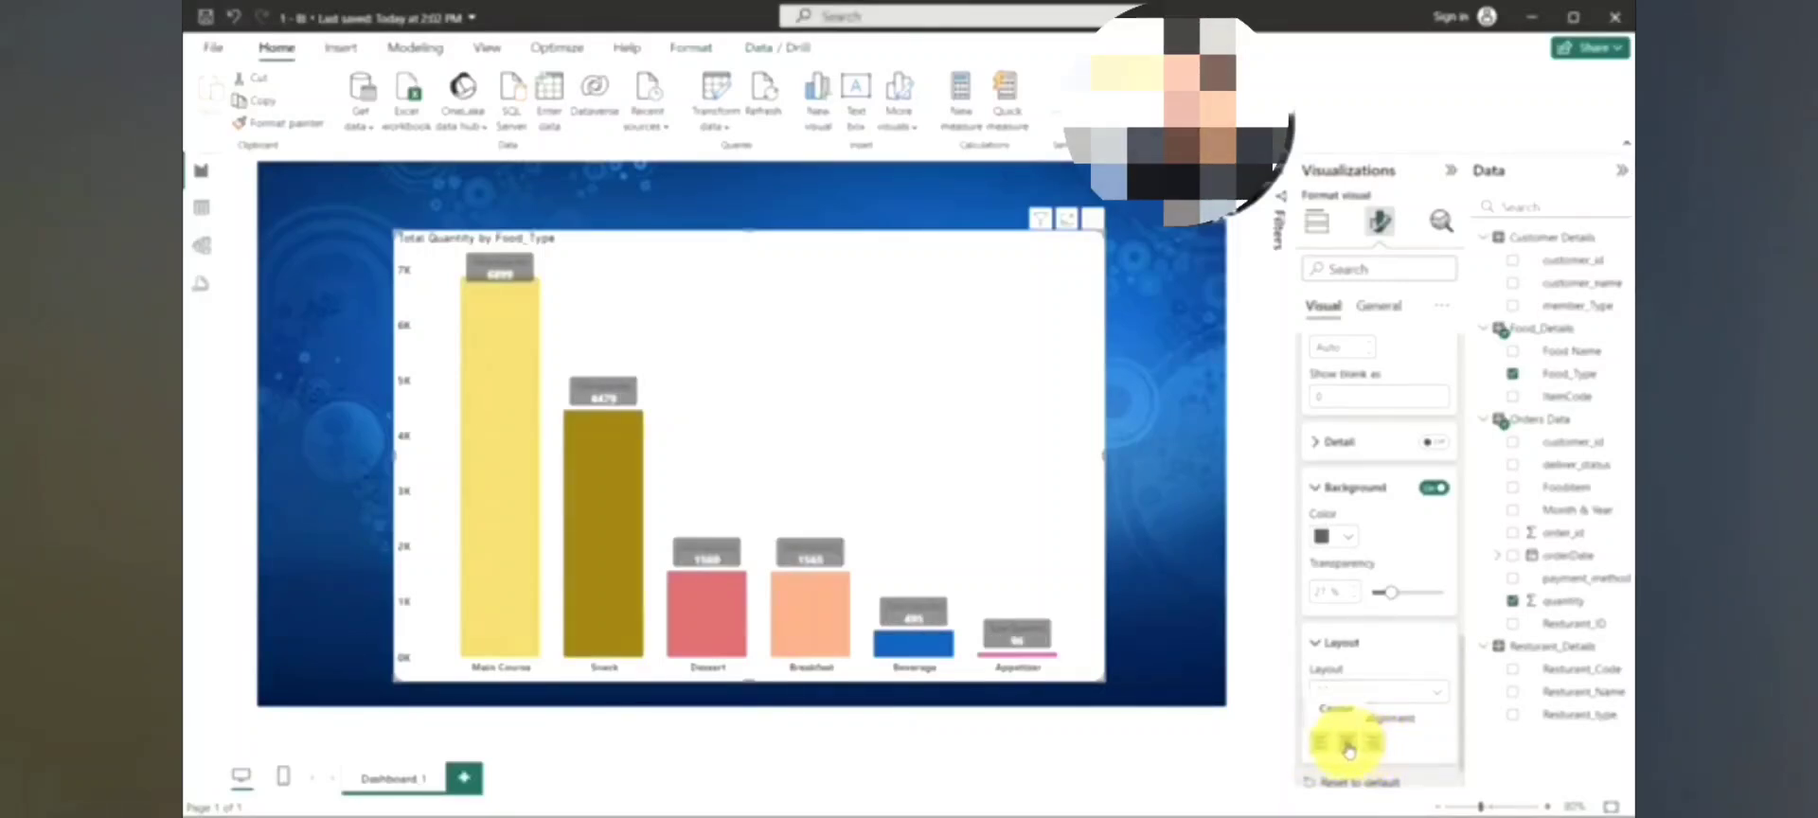
pyautogui.click(1323, 746)
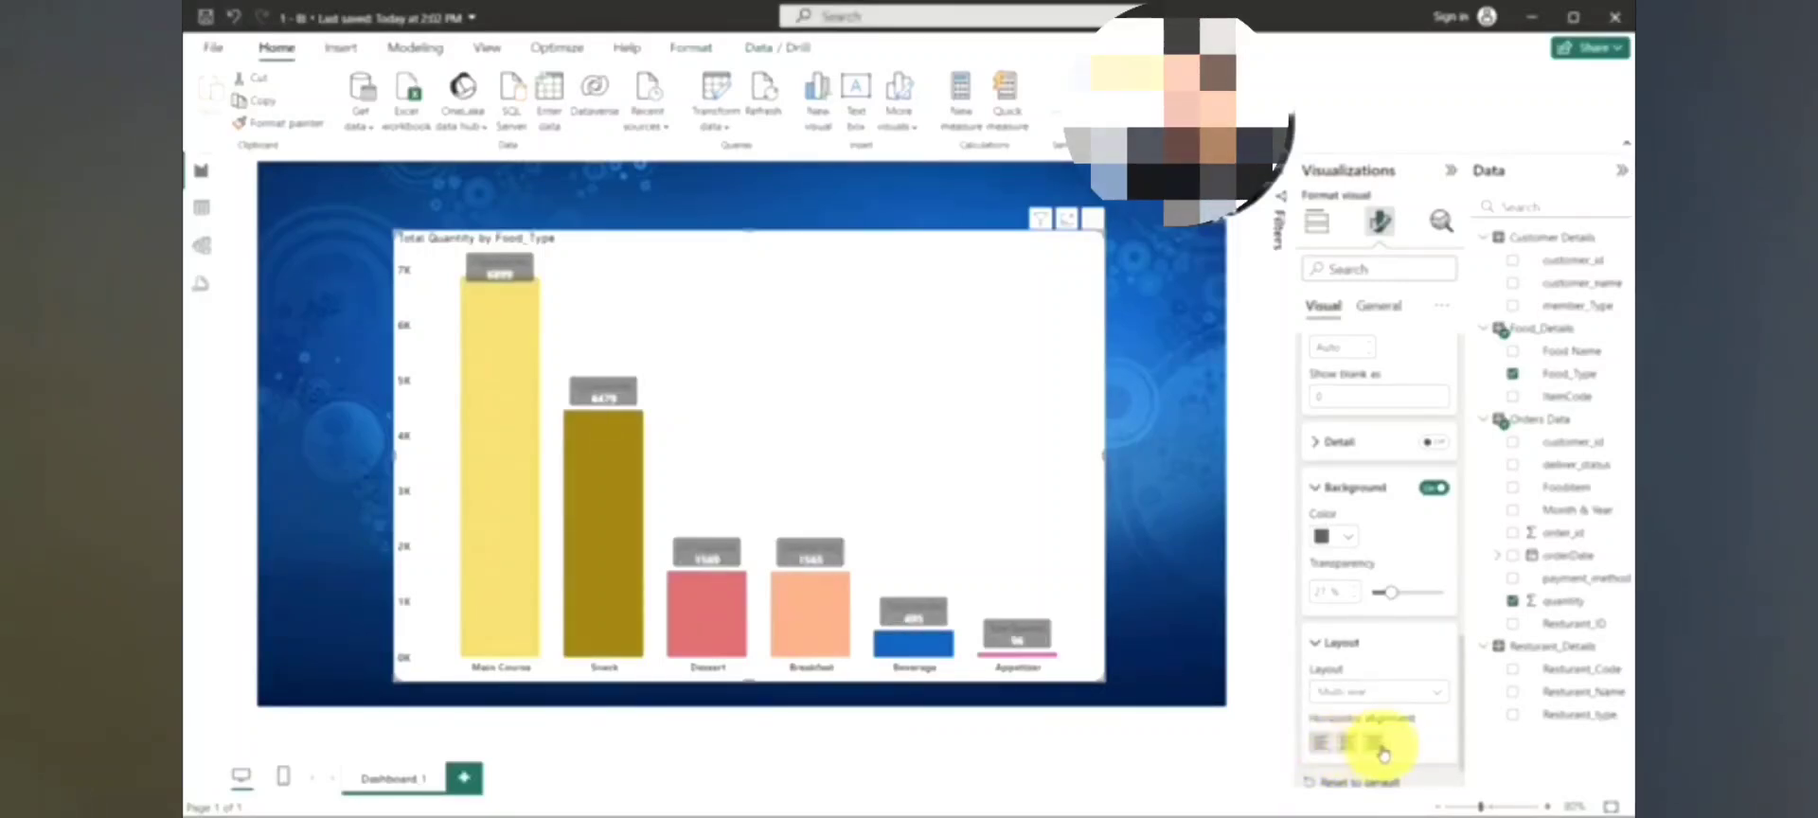
pyautogui.click(1375, 746)
pyautogui.click(1348, 750)
# Turn off the data label title and collapse the data label settings.
pyautogui.scroll(5, 1392, 597)
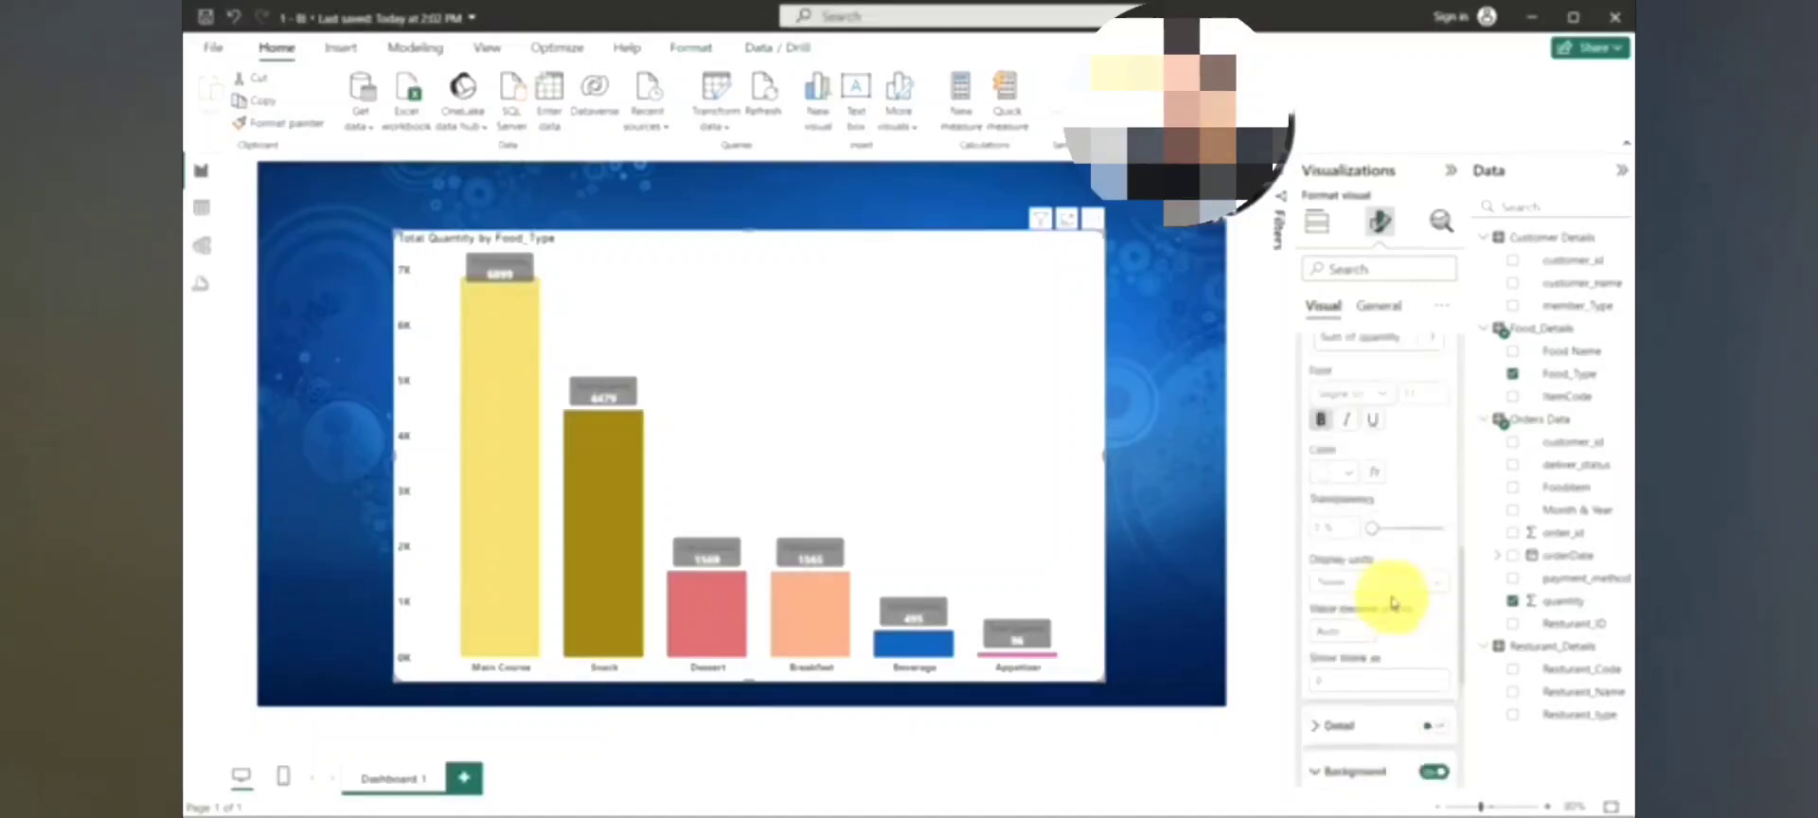
pyautogui.scroll(2, 1392, 602)
pyautogui.click(1434, 519)
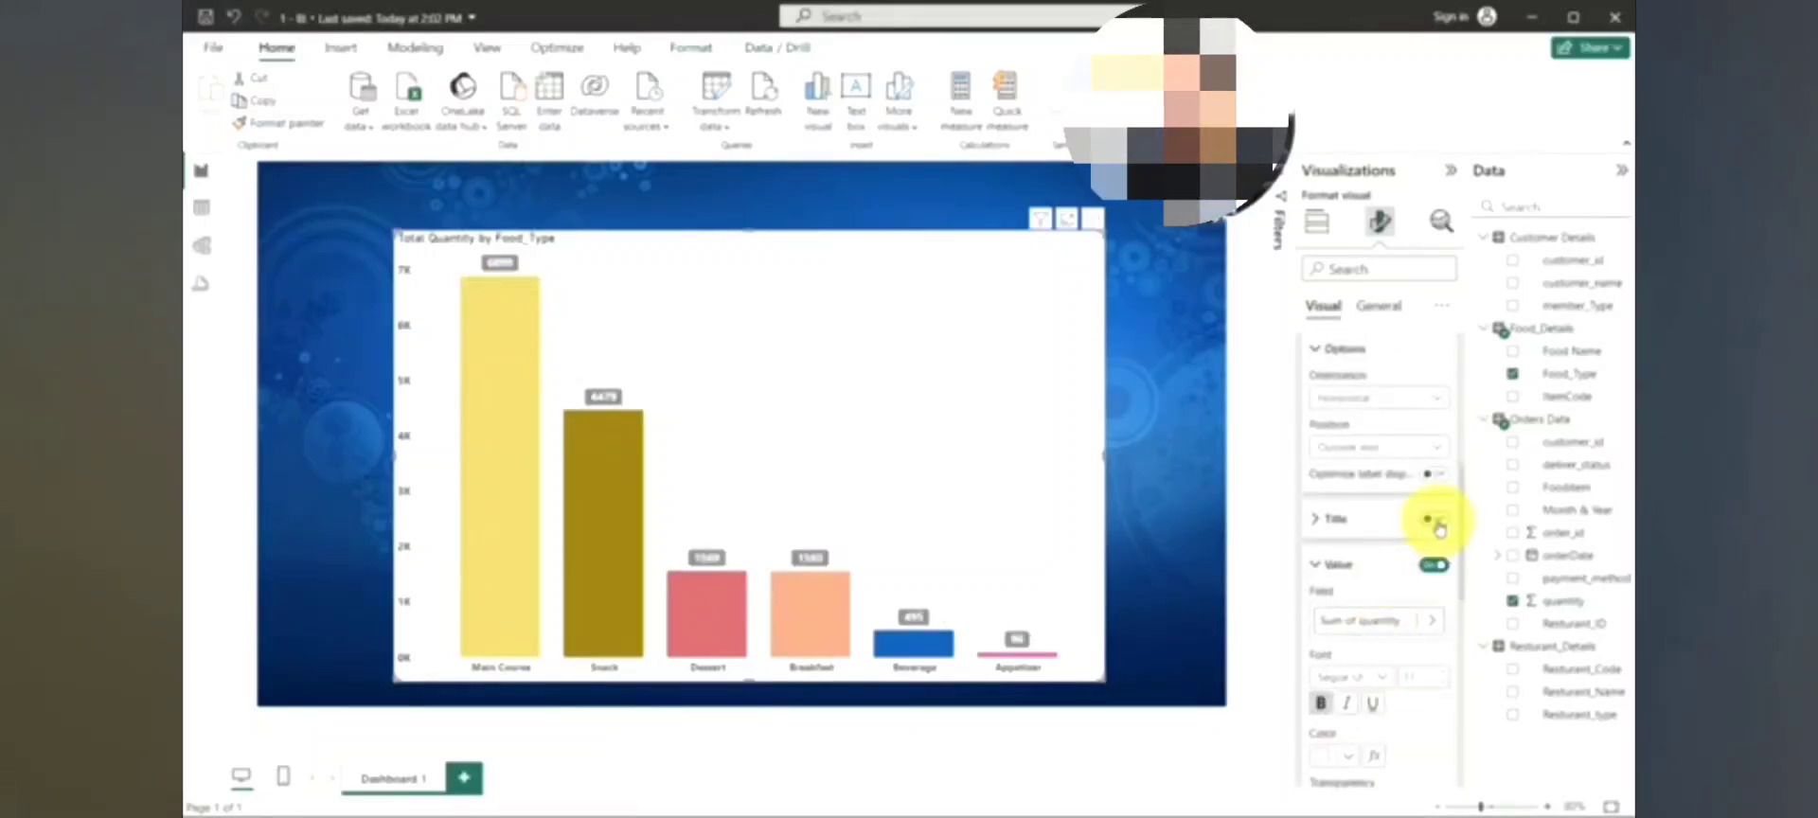
pyautogui.scroll(3, 1325, 398)
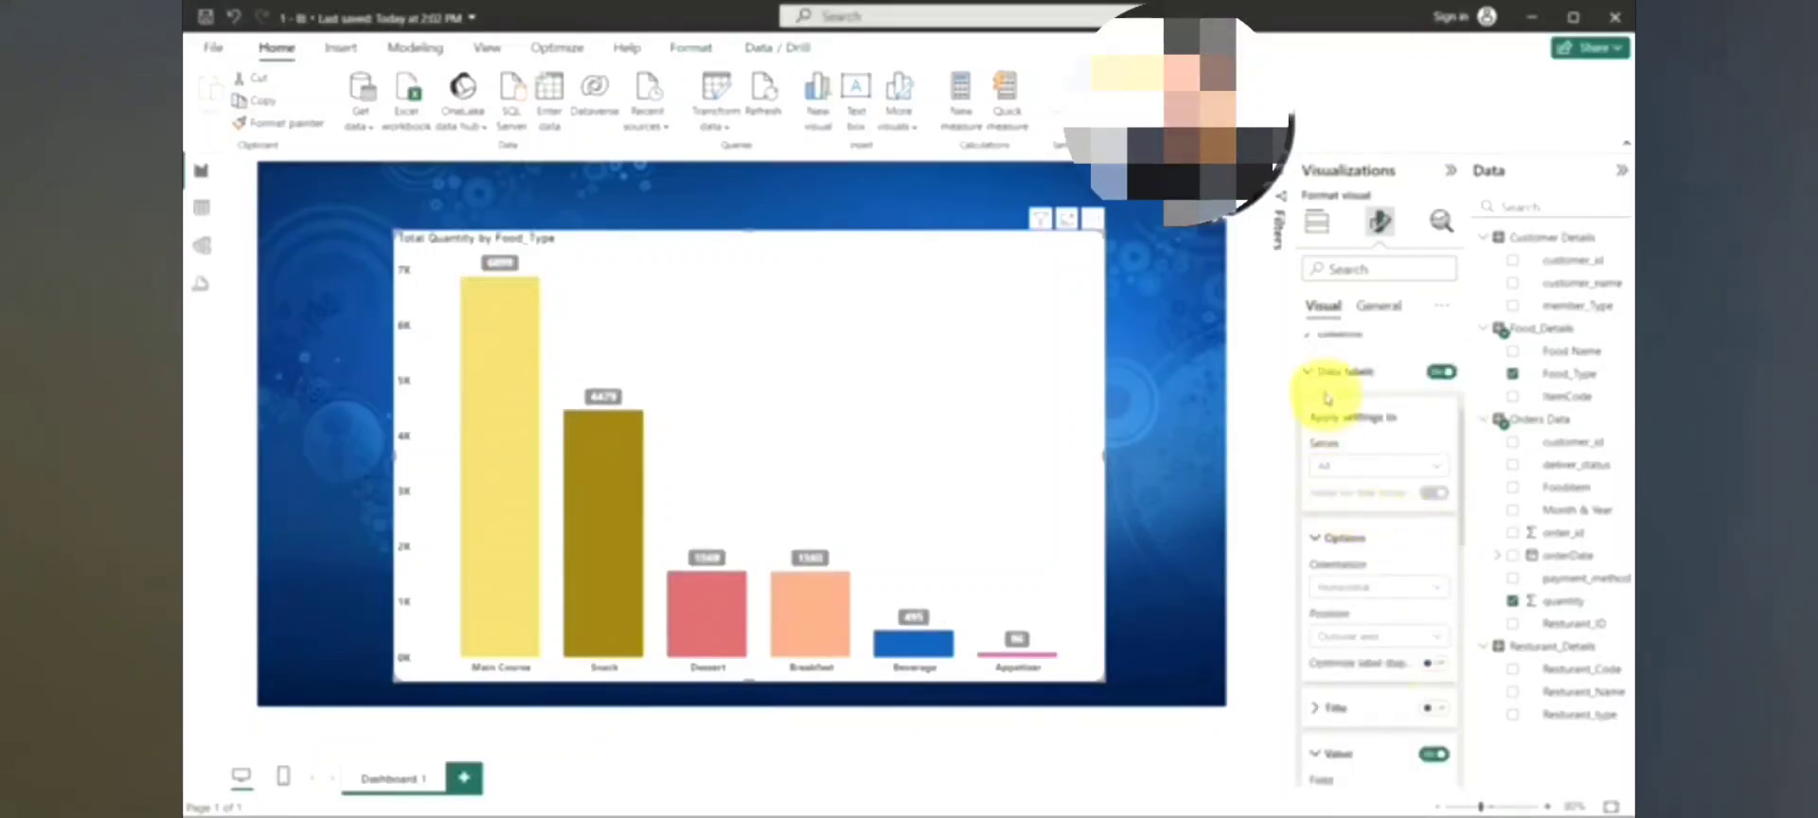
pyautogui.click(1315, 387)
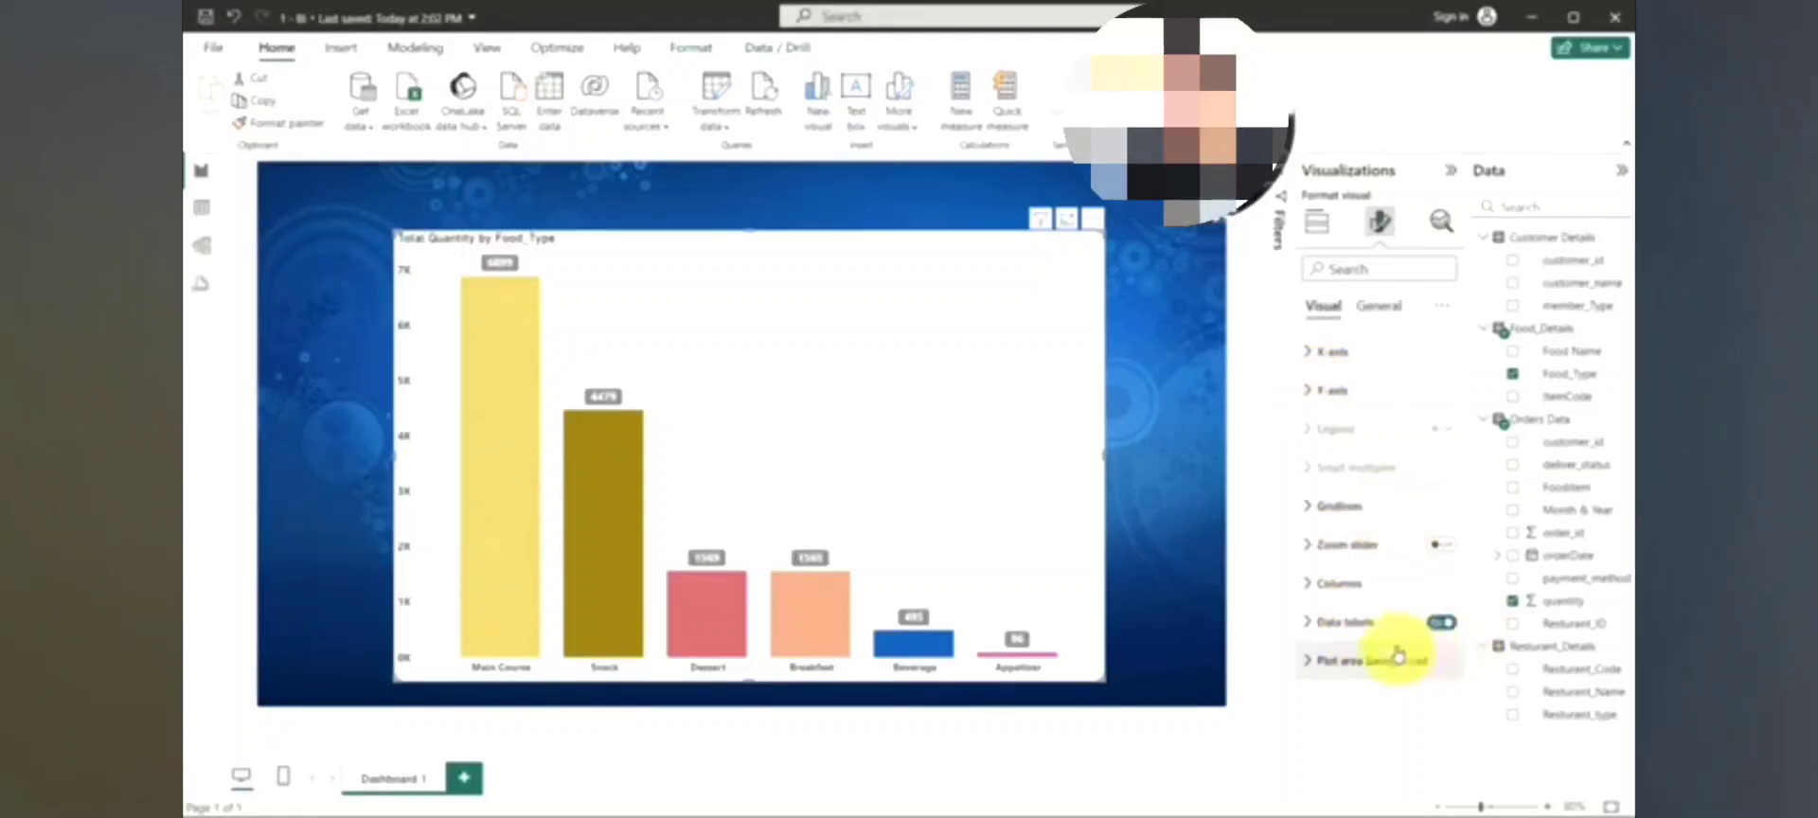
# Try images.jpeg from the Desktop as the chart's plot area background.
pyautogui.click(1307, 663)
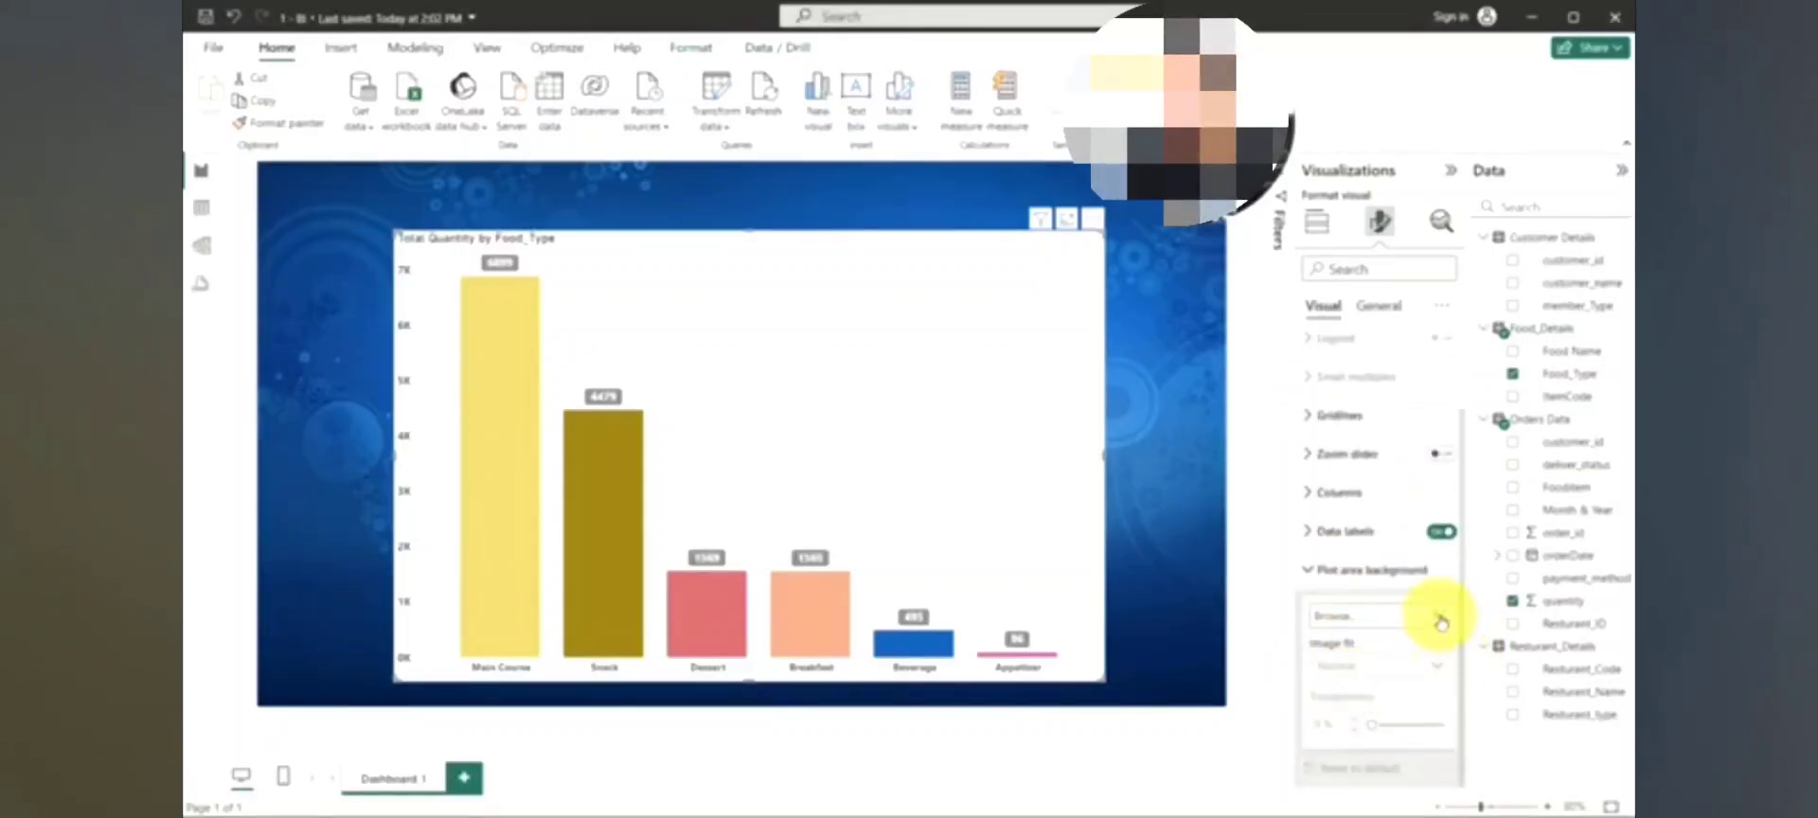
pyautogui.click(1435, 615)
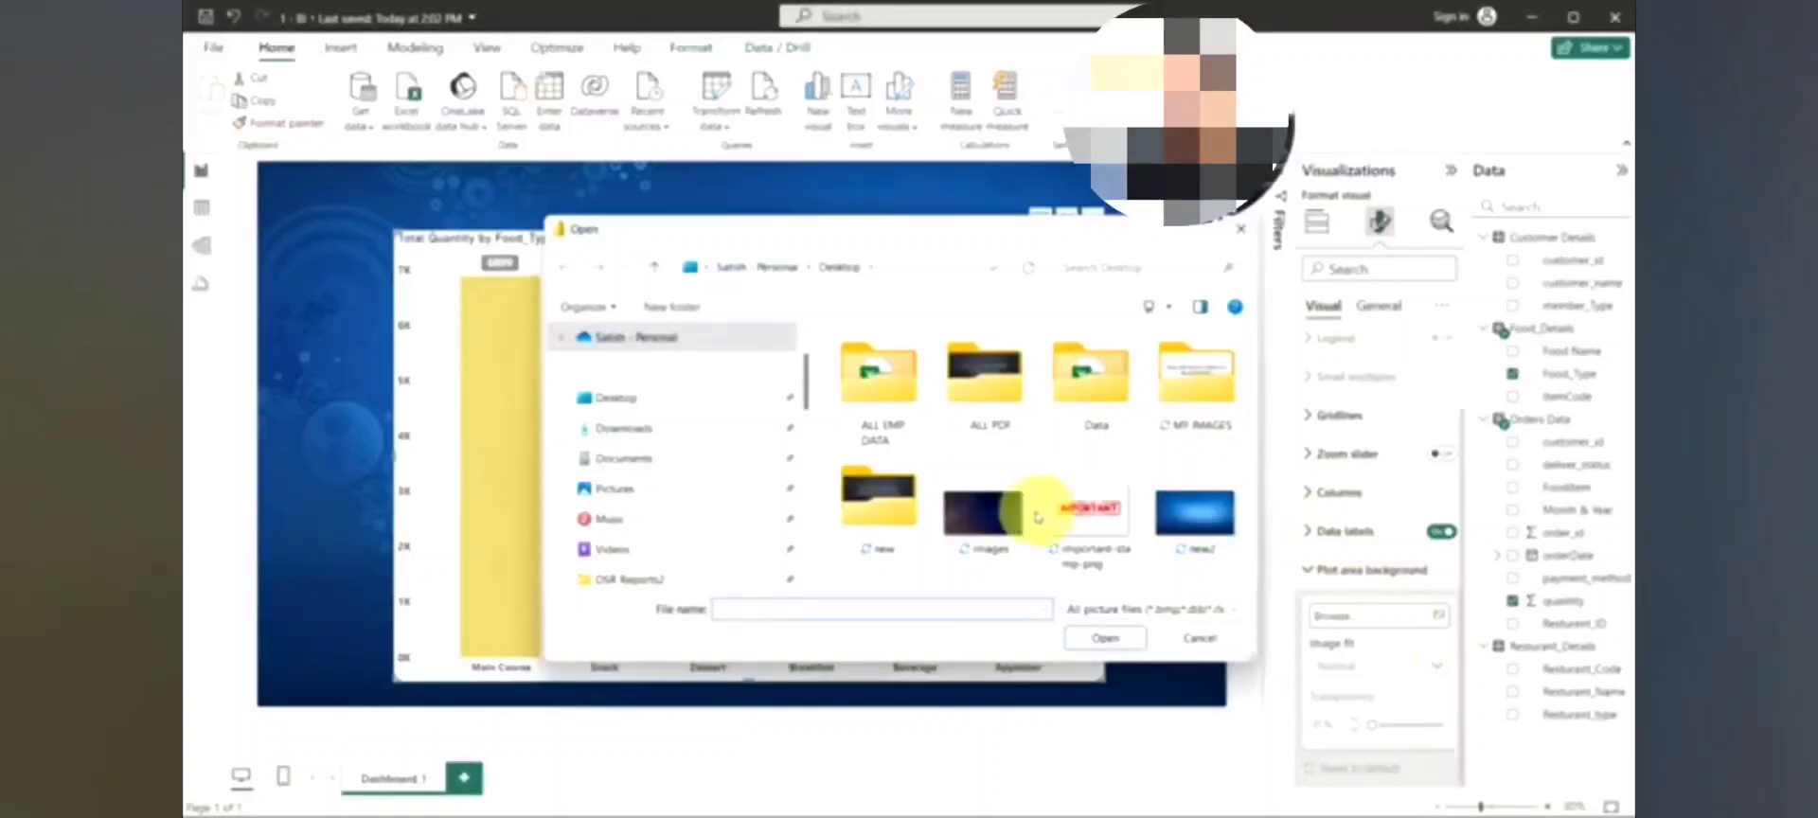
pyautogui.doubleClick(985, 511)
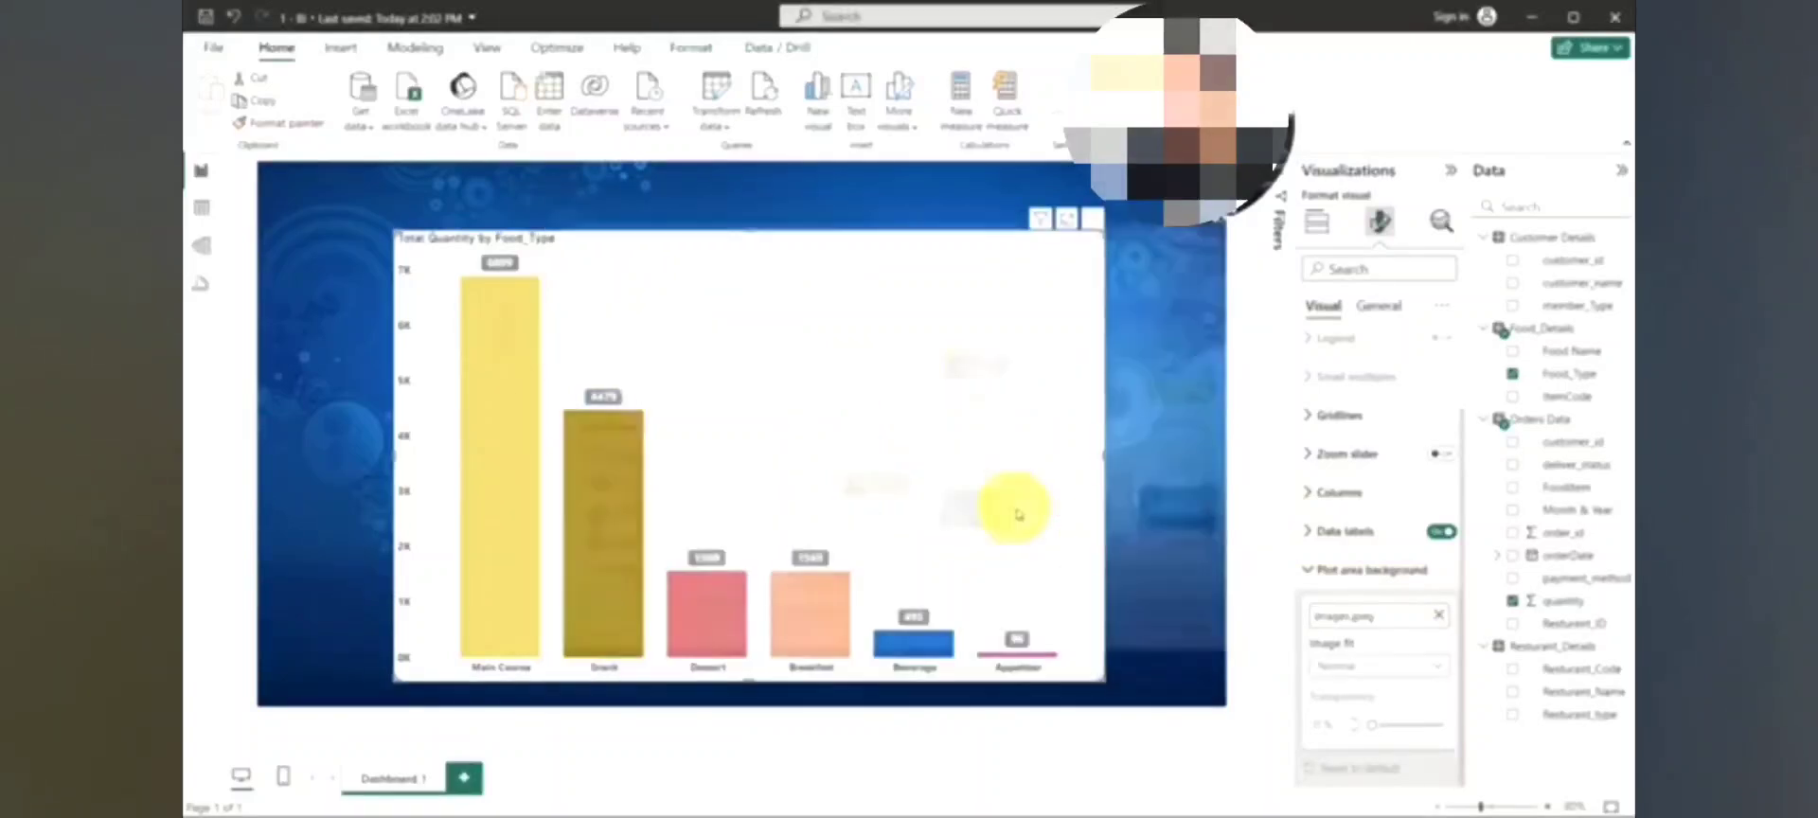
# Replace the plot area background image with new2.jpg, clearing it and adding it again.
pyautogui.click(1439, 615)
pyautogui.click(1438, 616)
pyautogui.doubleClick(1153, 535)
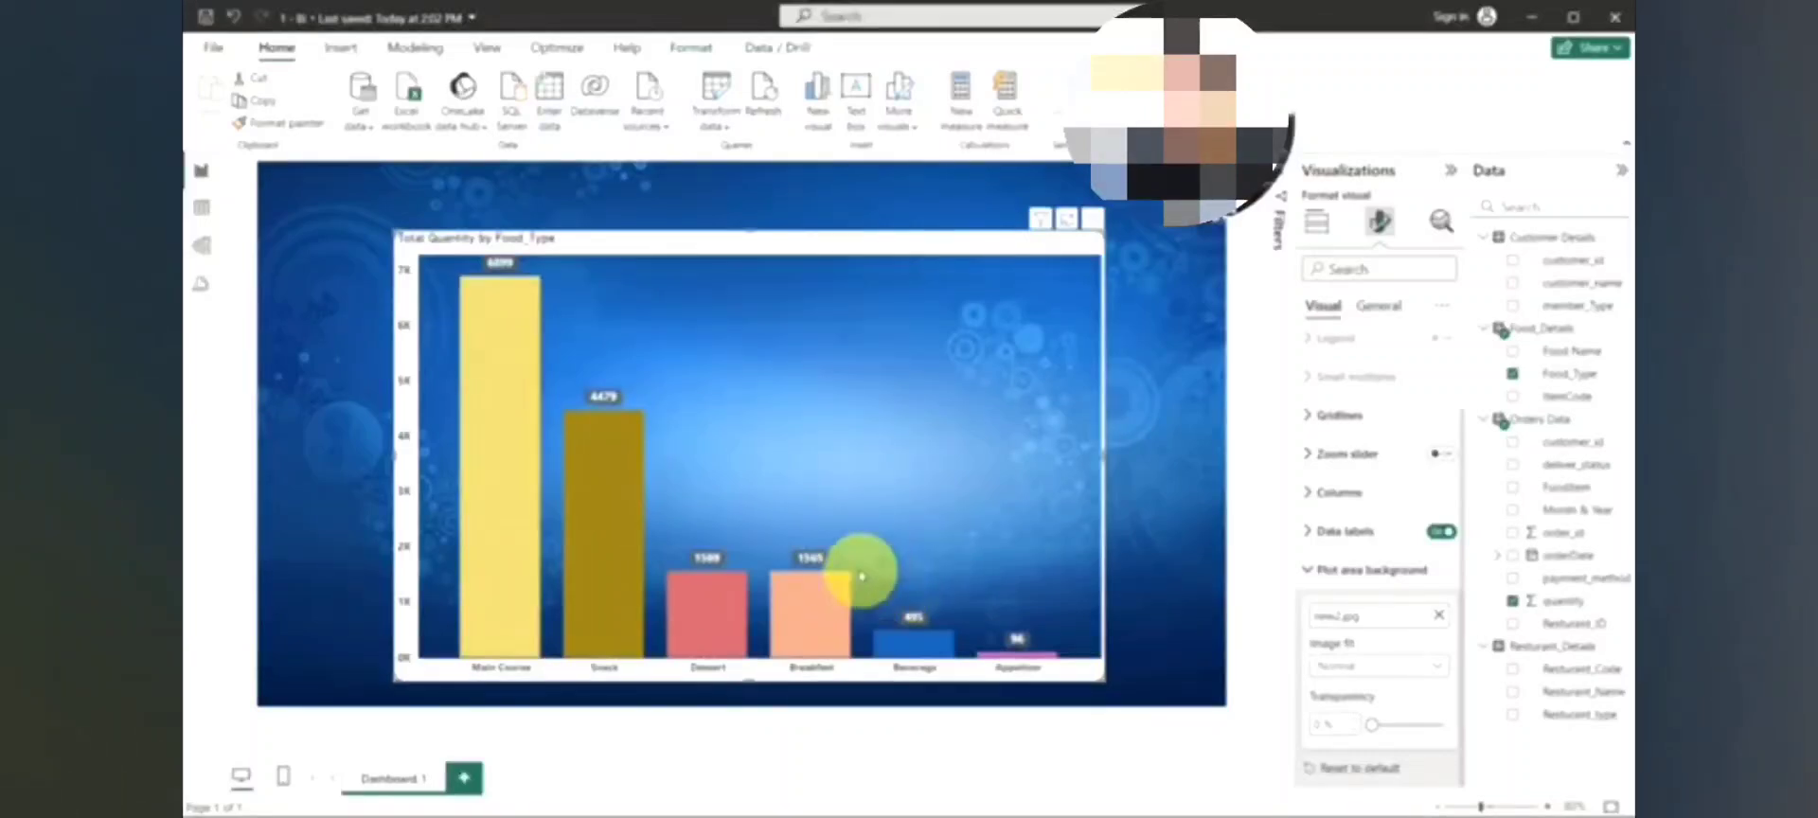
pyautogui.click(1439, 616)
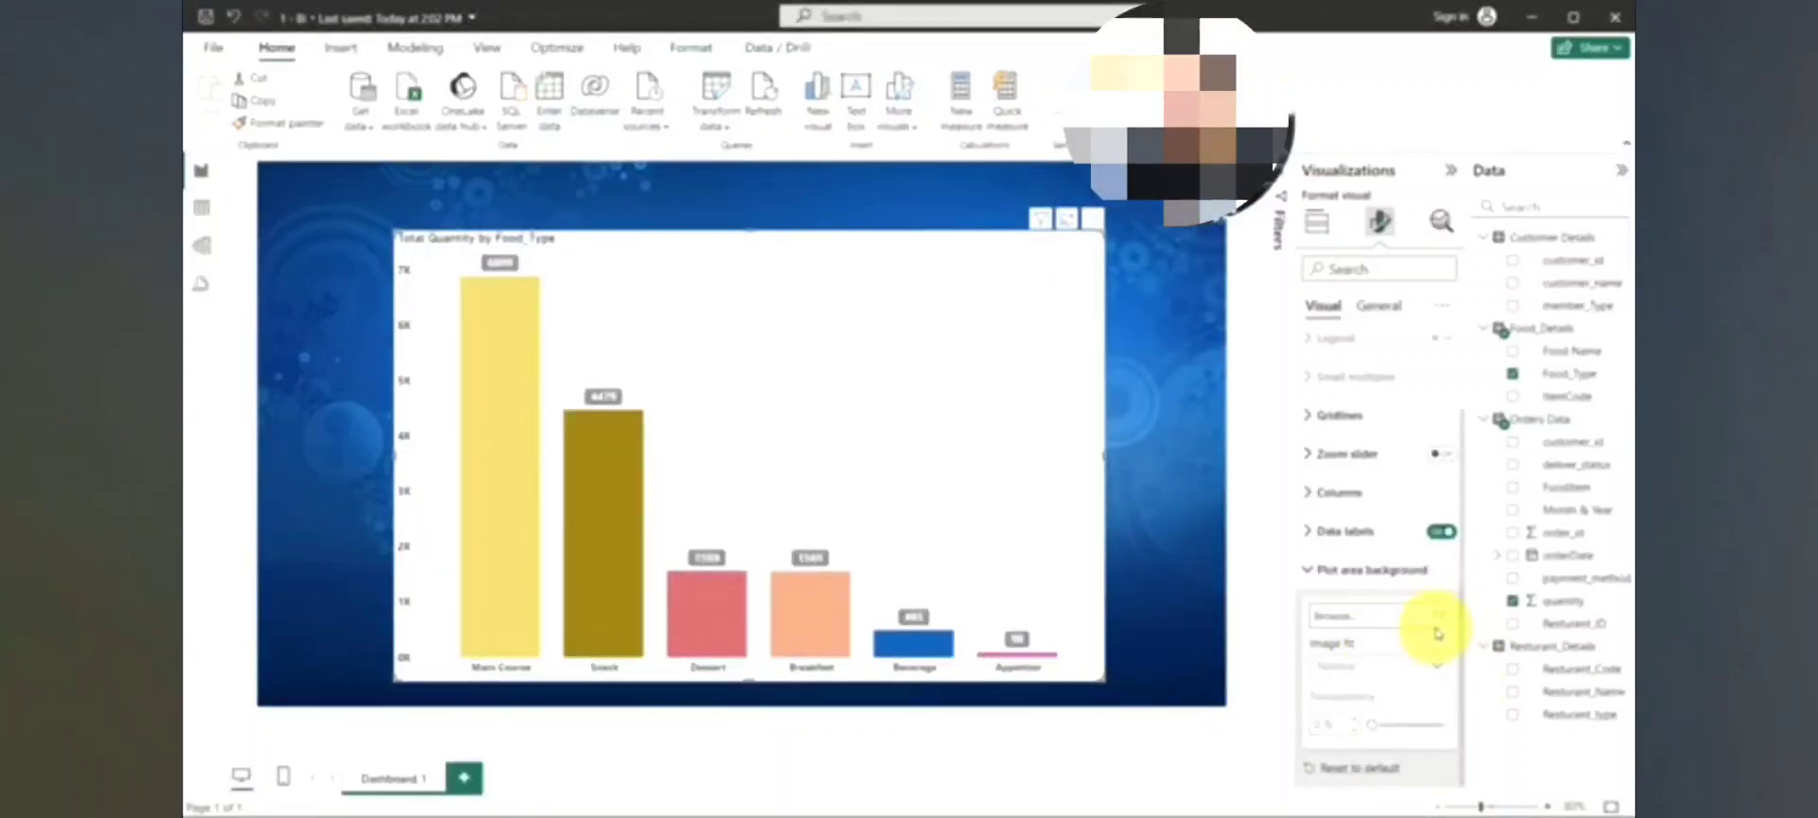
pyautogui.click(1437, 625)
pyautogui.doubleClick(1193, 597)
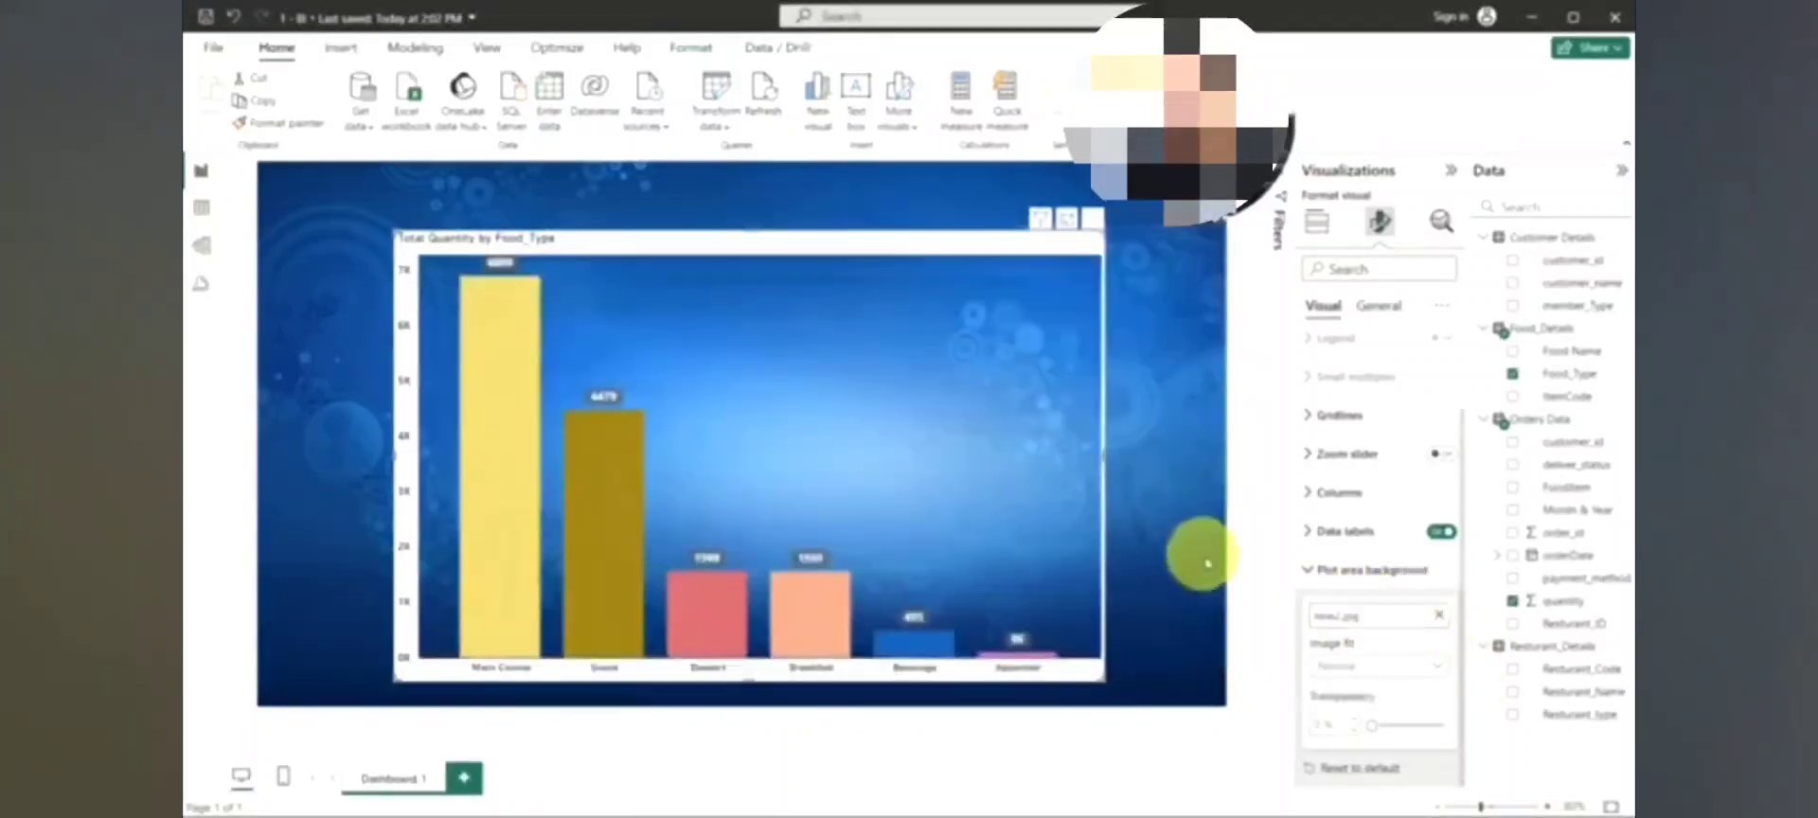
# Set the plot area image fit to Fit and raise its transparency to slightly more than half.
pyautogui.click(1444, 667)
pyautogui.click(1354, 700)
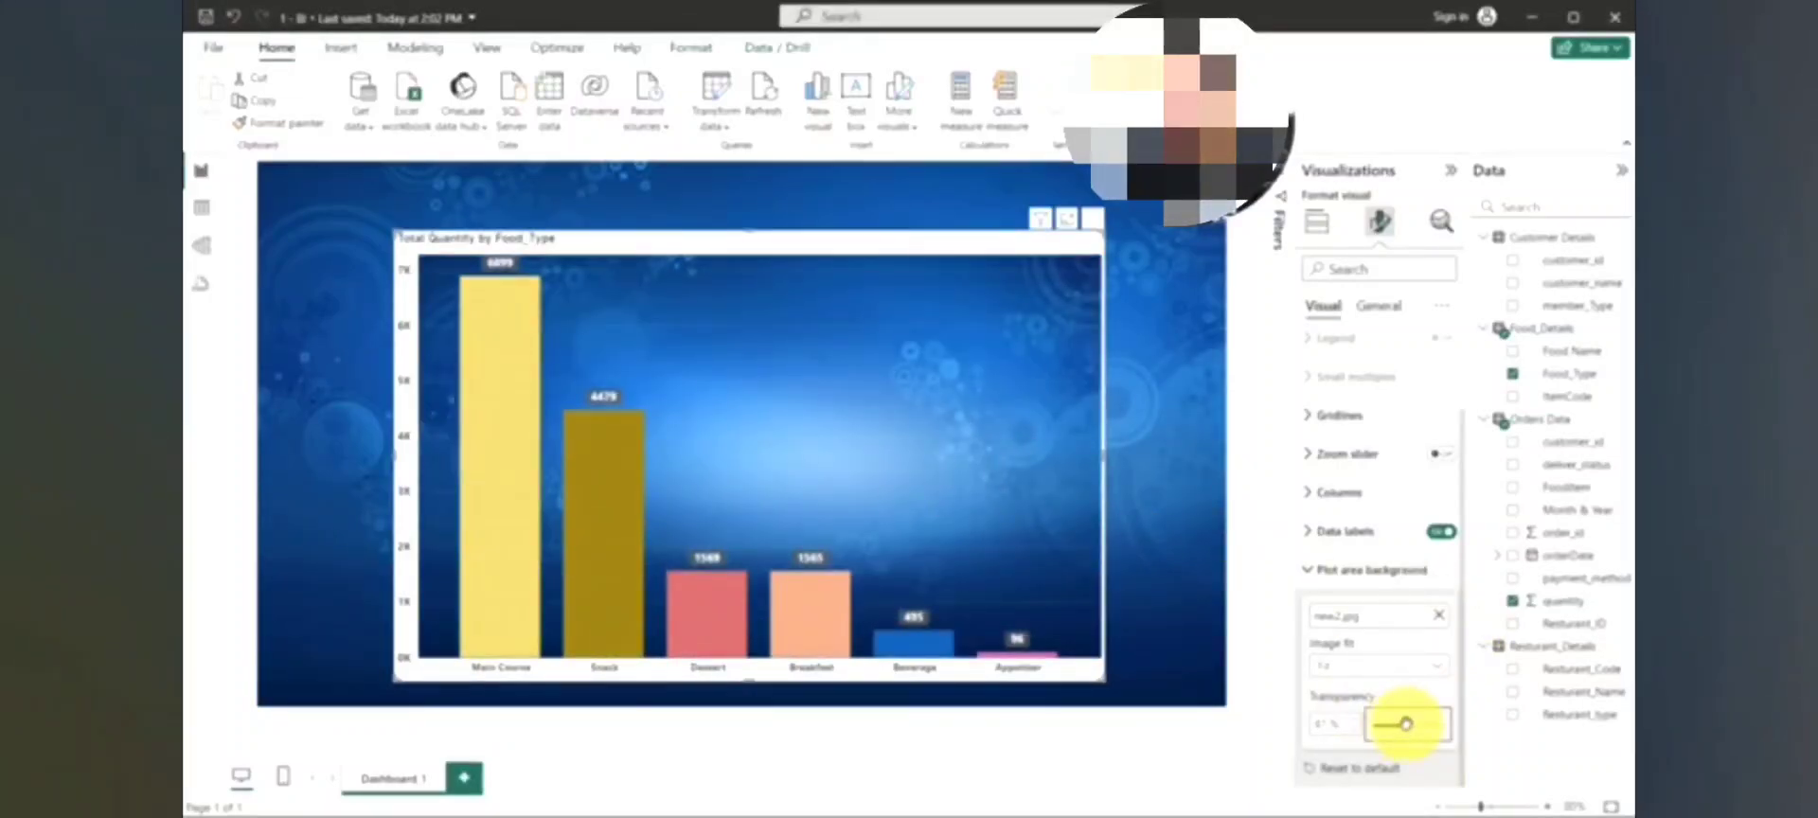
pyautogui.moveTo(1406, 725); pyautogui.dragTo(1414, 725)
# Remove the plot area background image and collapse its settings.
pyautogui.click(1438, 614)
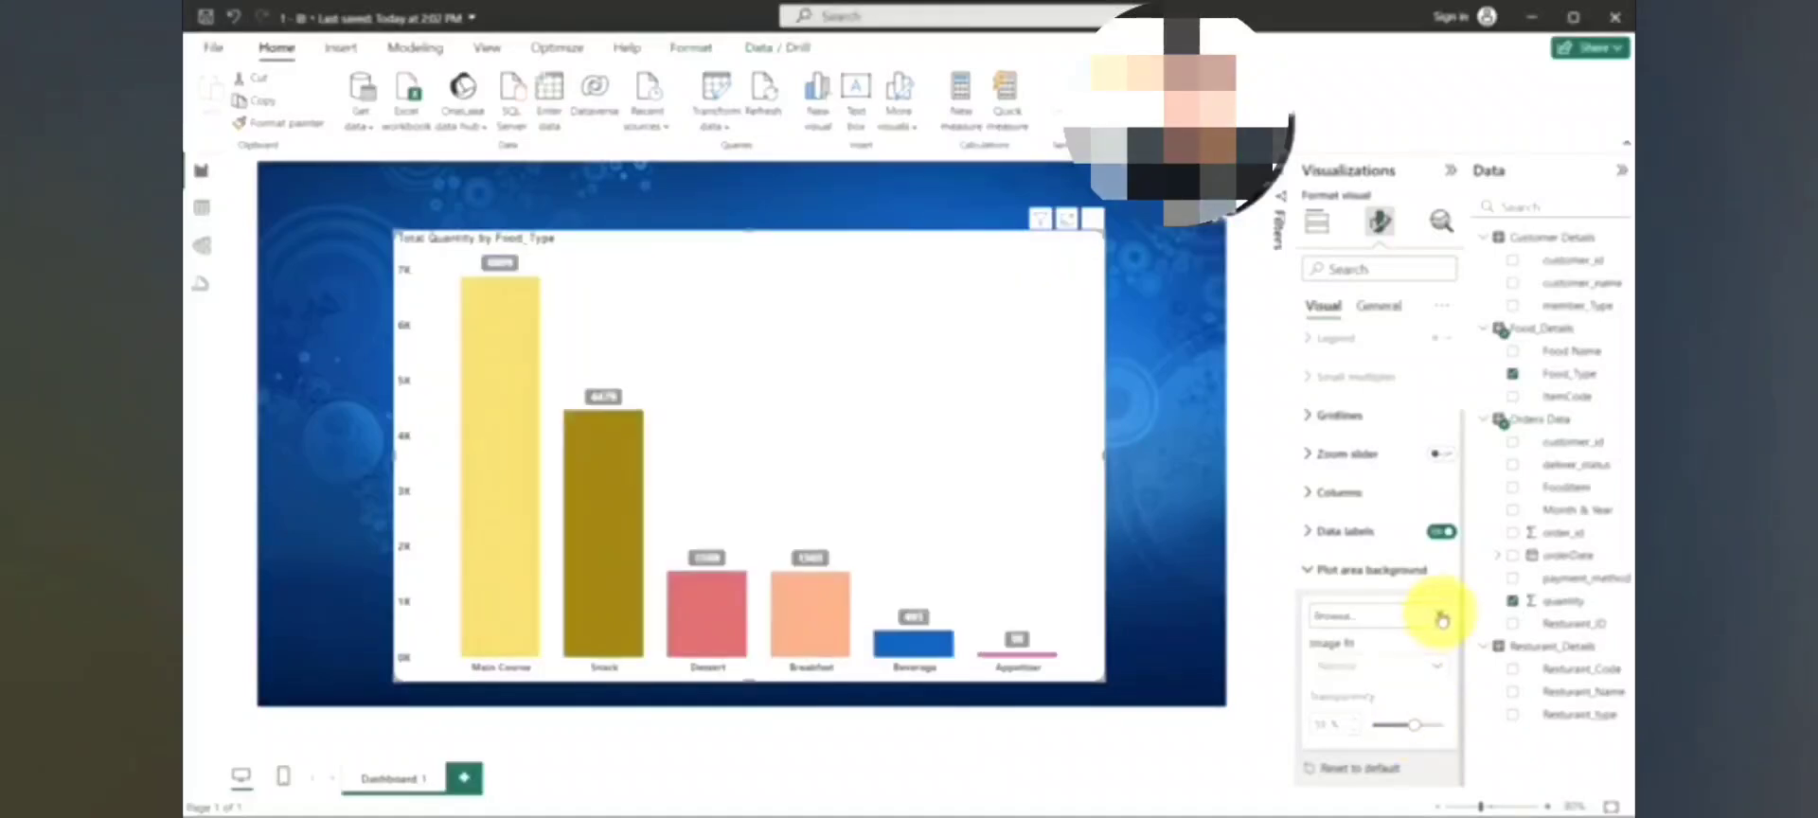
pyautogui.click(1315, 569)
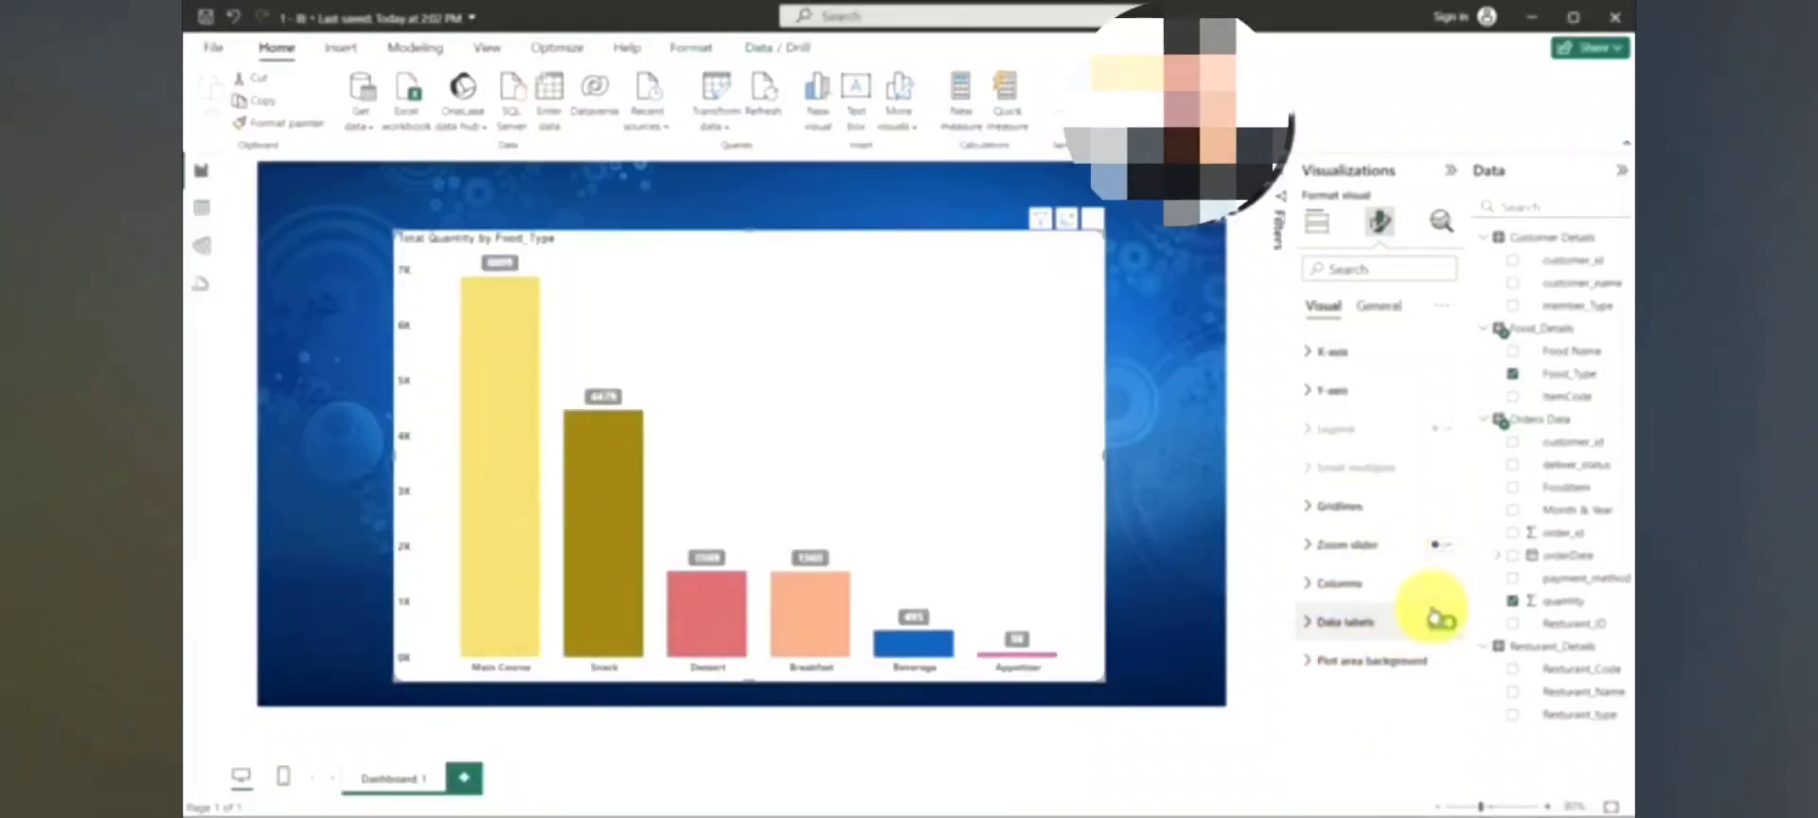